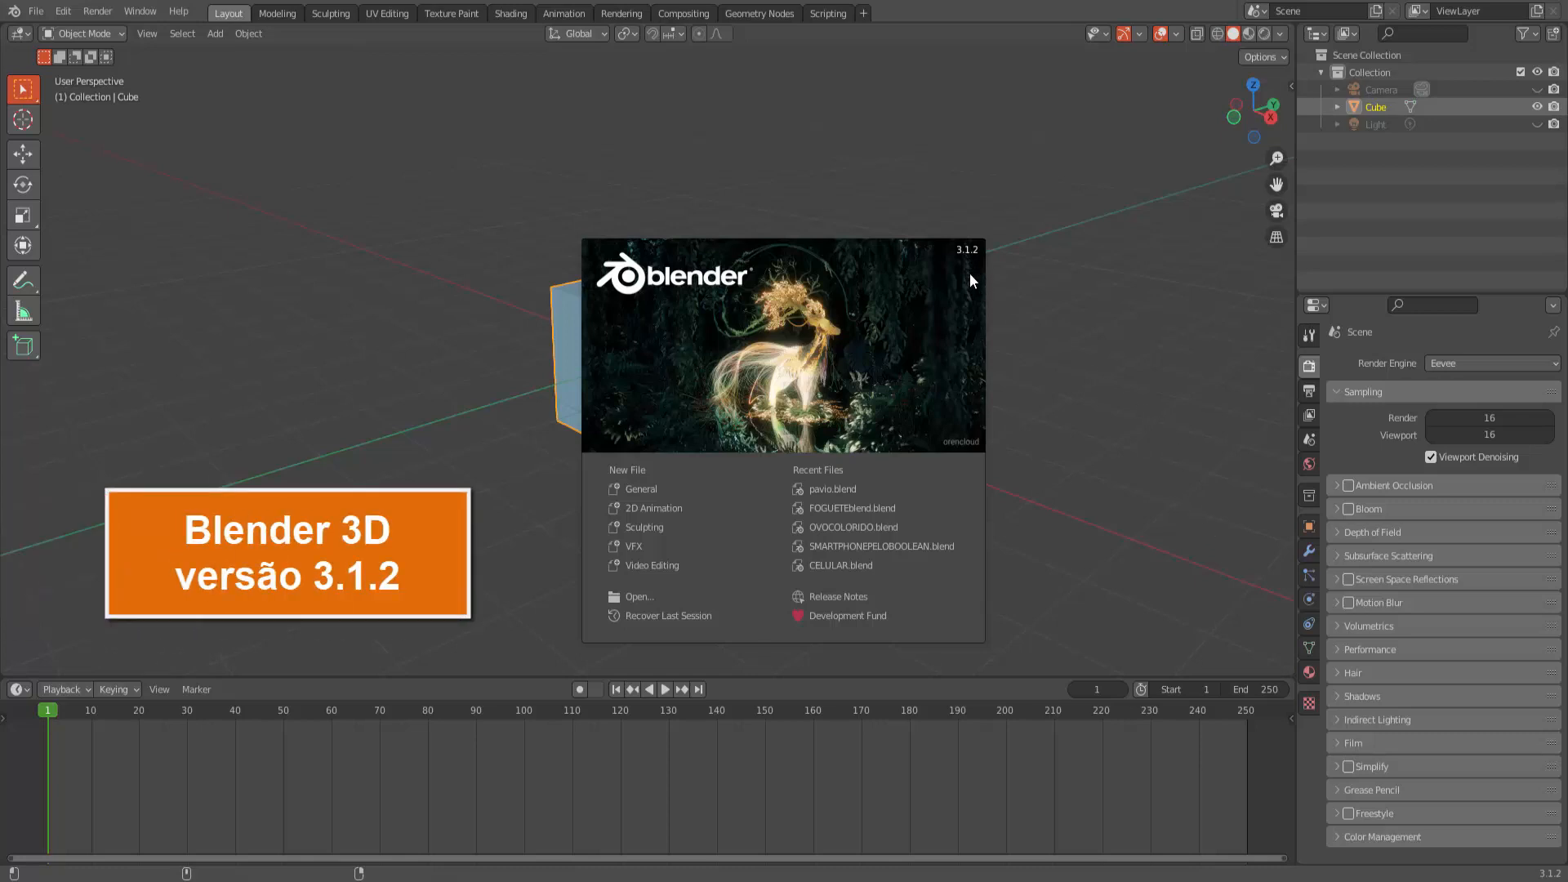
Put the default cube into Edit Mode with face selection and clear the selection.
{"action": "left_click", "coordinate": [1019, 325]}
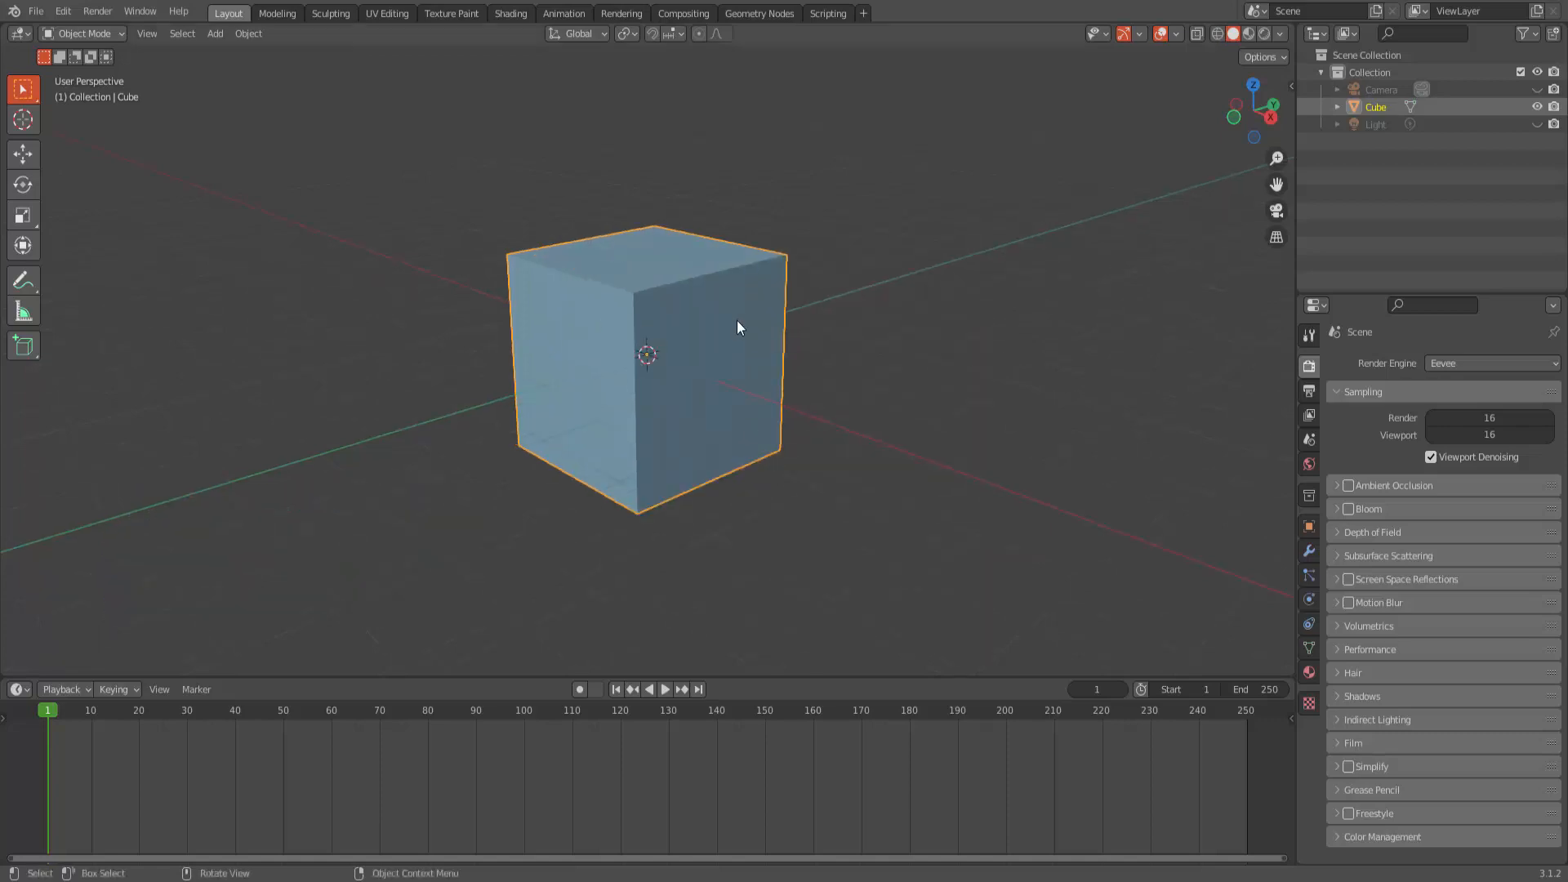
{"action": "left_click", "coordinate": [102, 33]}
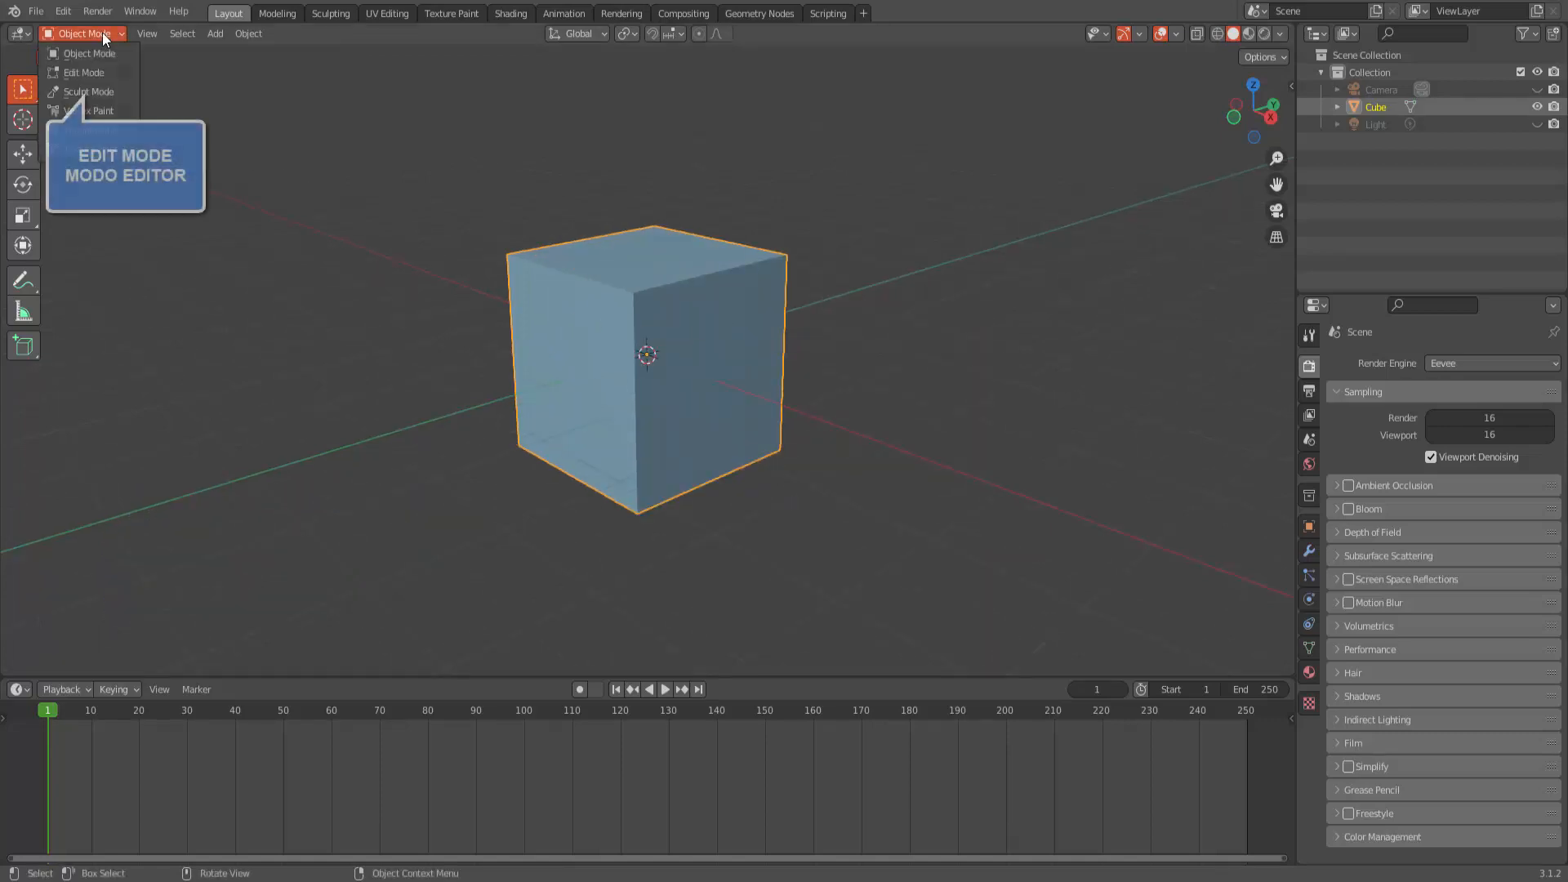
{"action": "left_click", "coordinate": [100, 73]}
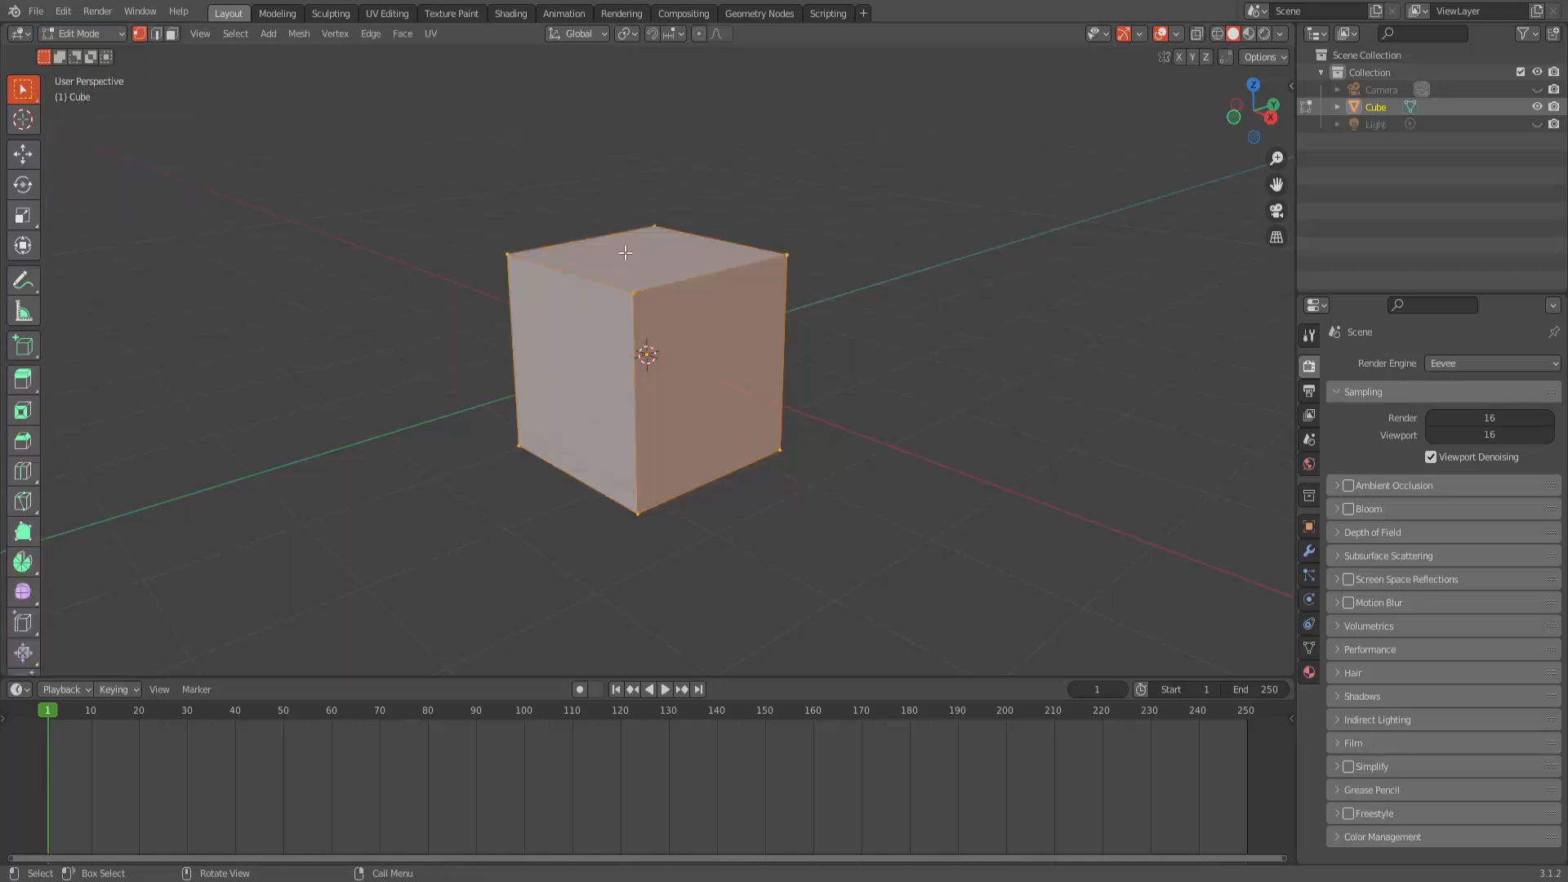
{"action": "left_click", "coordinate": [171, 34]}
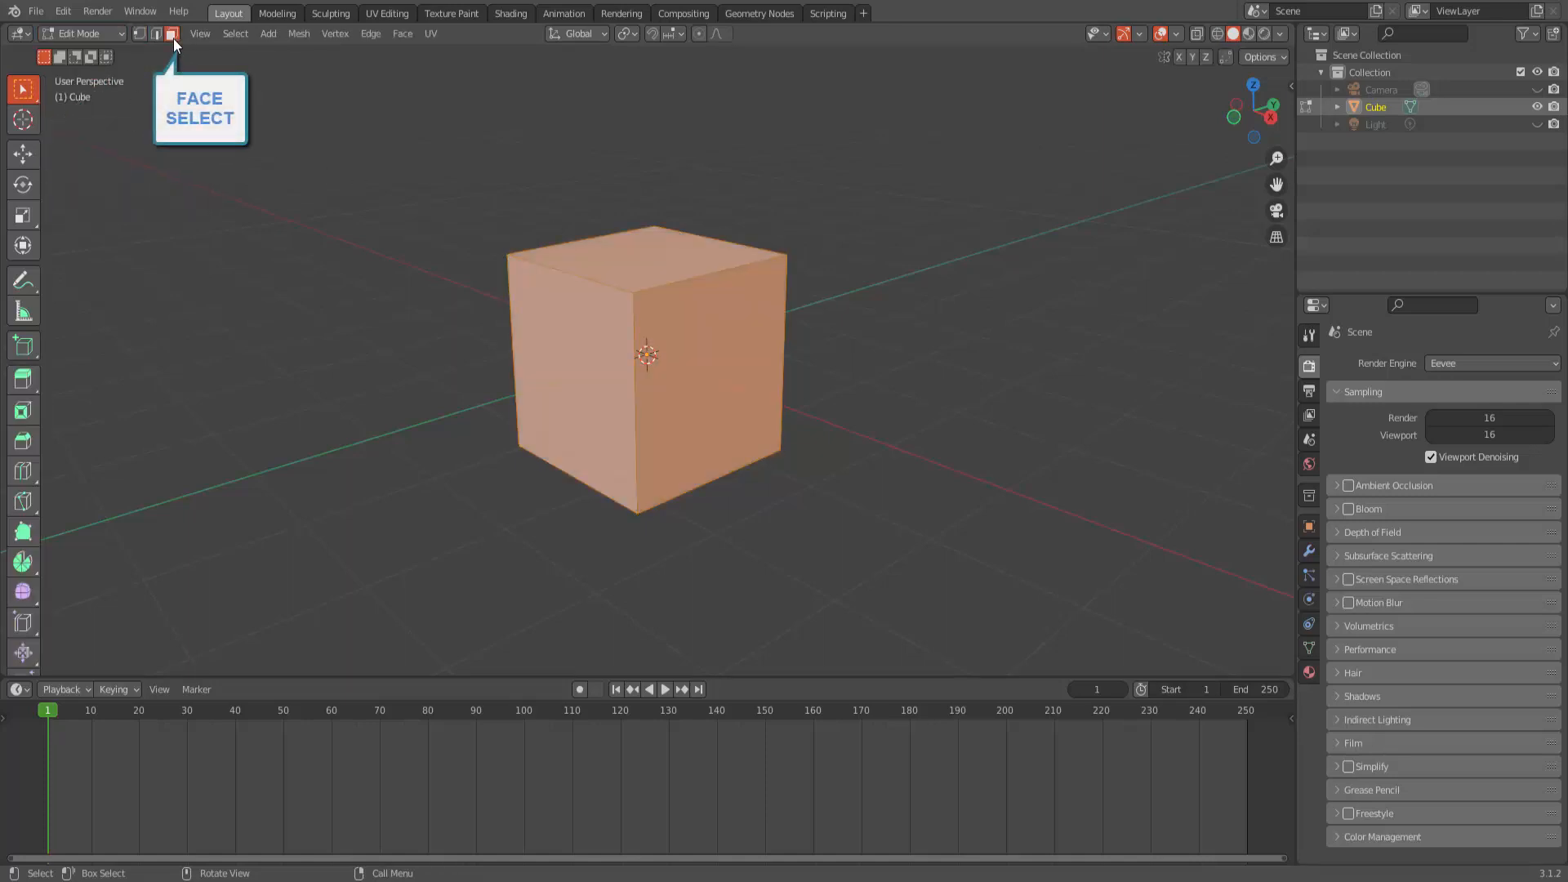
{"action": "left_click", "coordinate": [890, 320]}
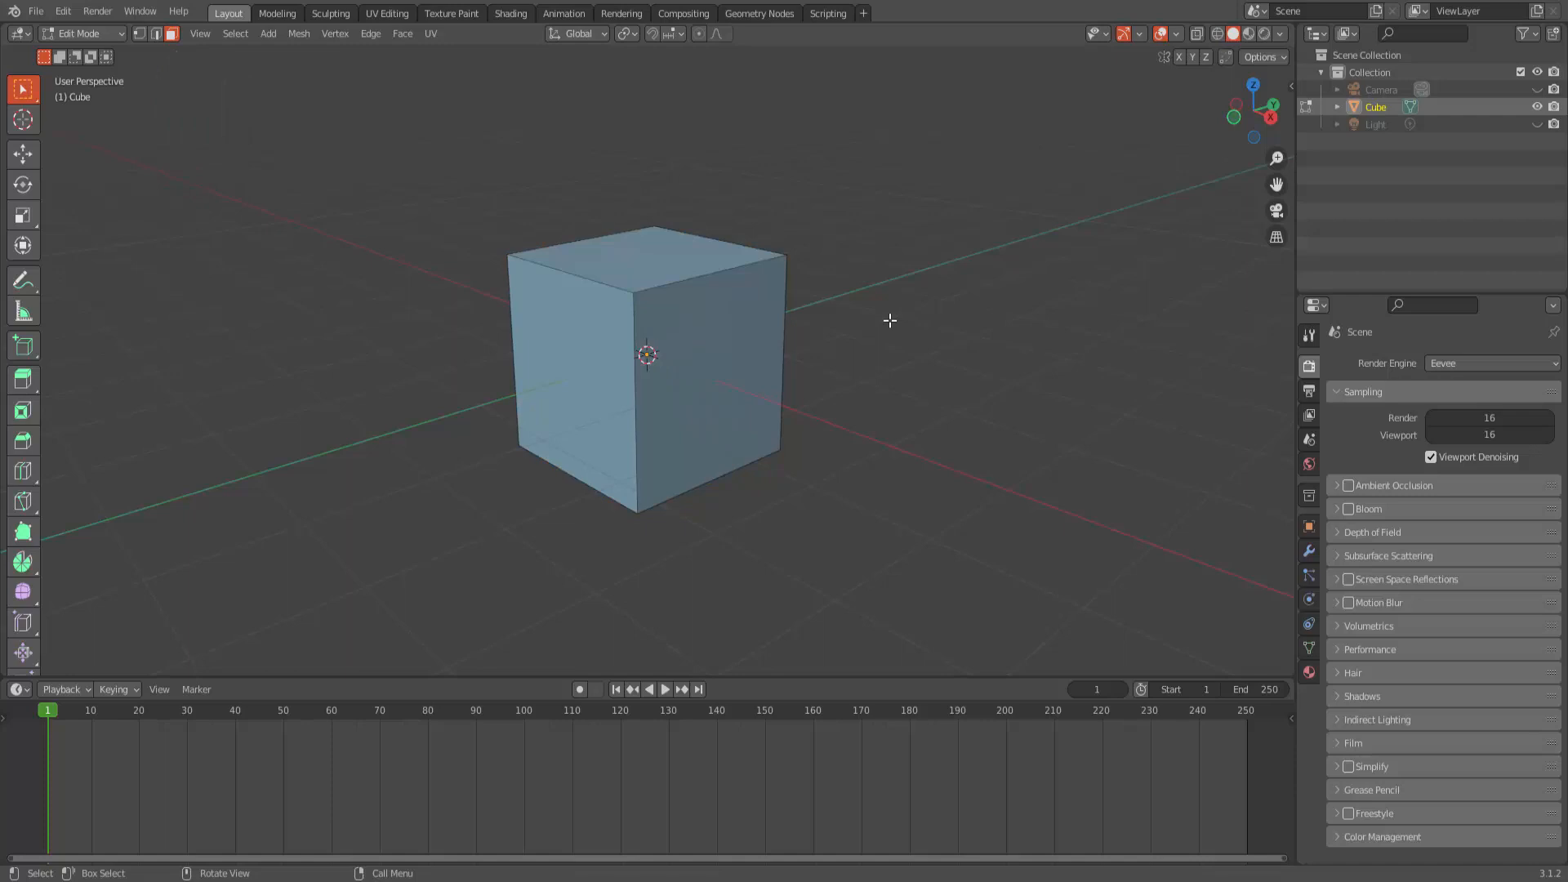
Split the cube's top face from the mesh and test-move it upward, cancelling the move.
{"action": "left_click", "coordinate": [635, 251]}
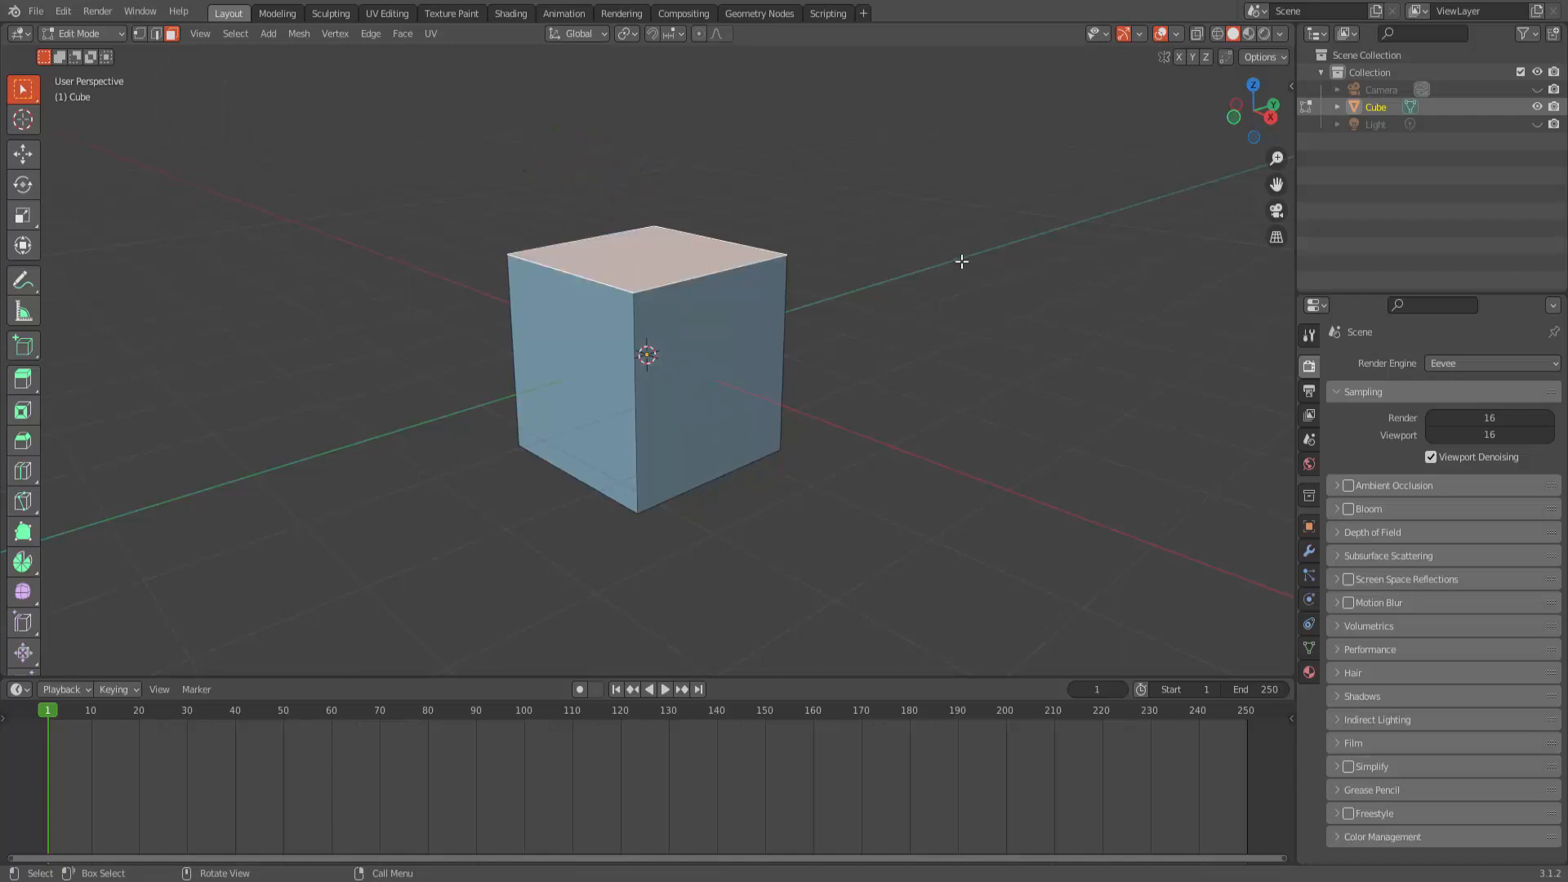
{"action": "key", "text": "y"}
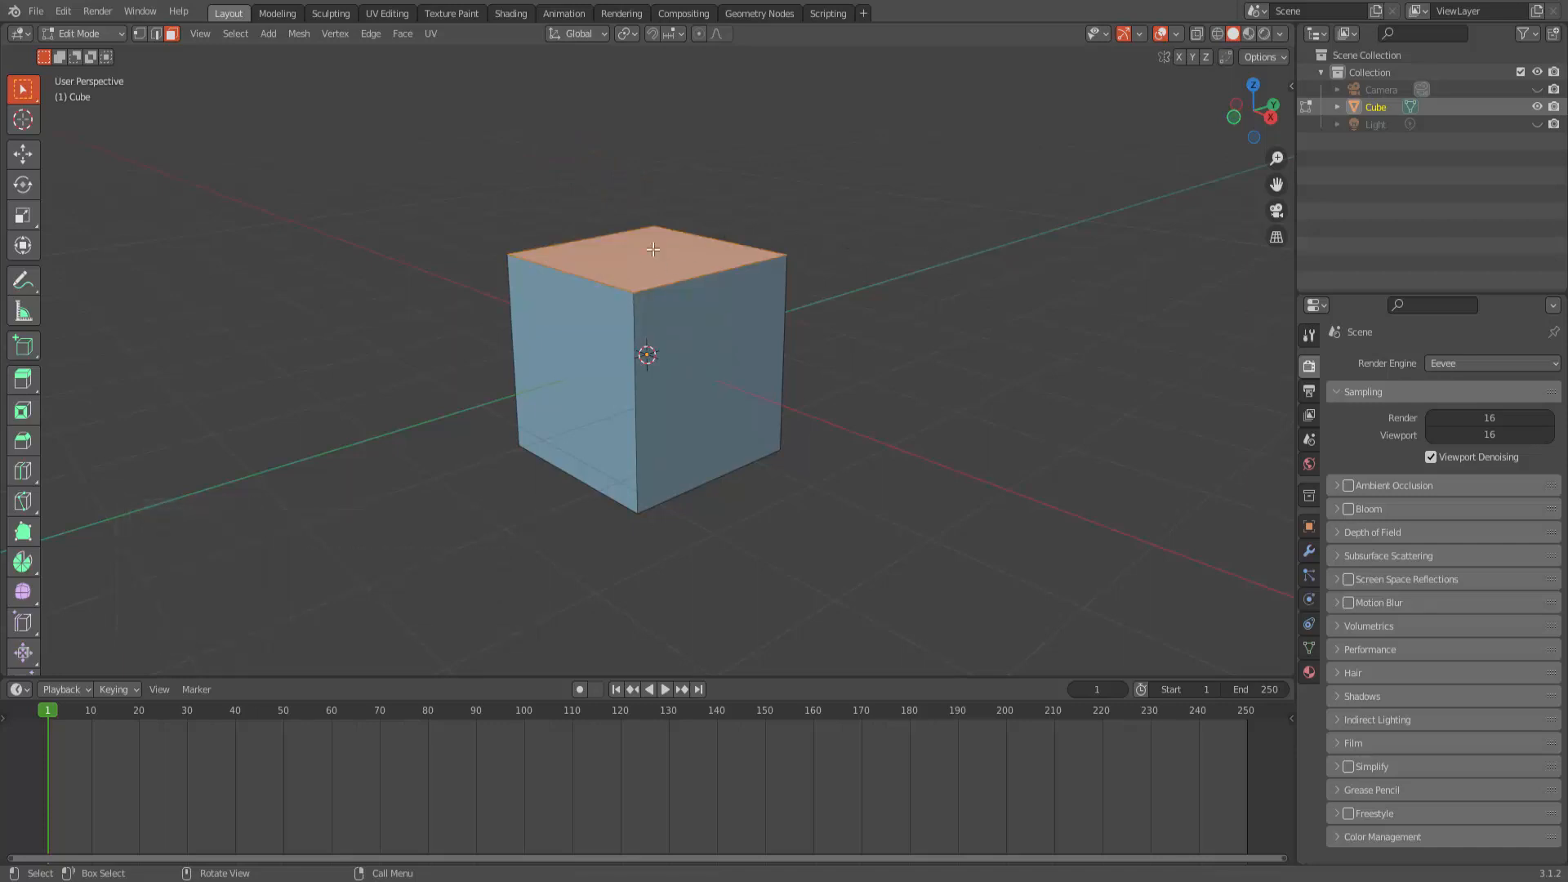
{"action": "key", "text": "g"}
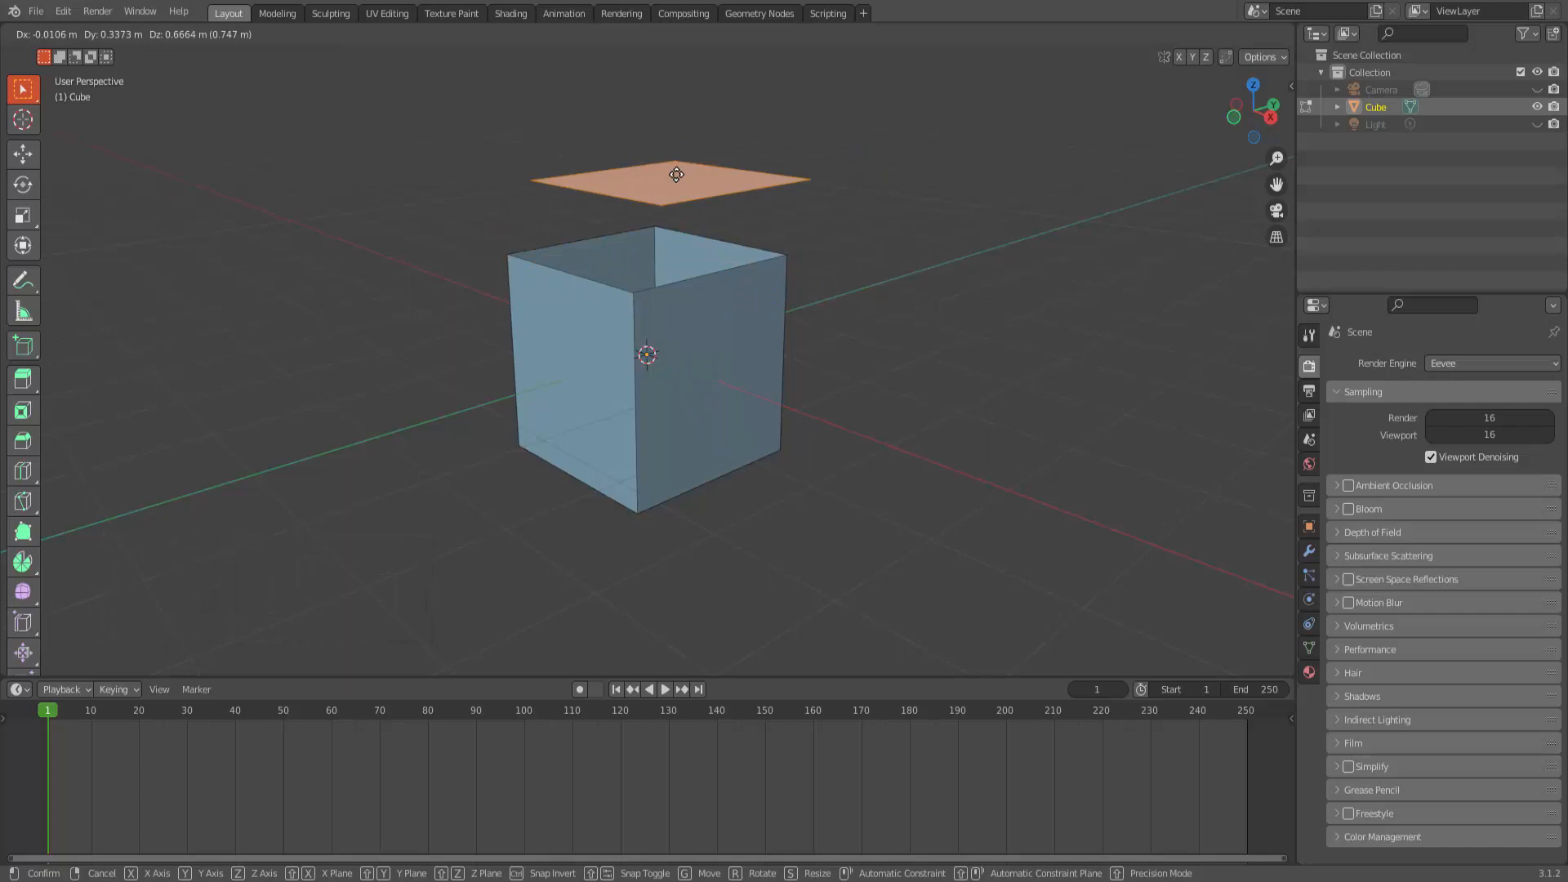
{"action": "key", "text": "Escape"}
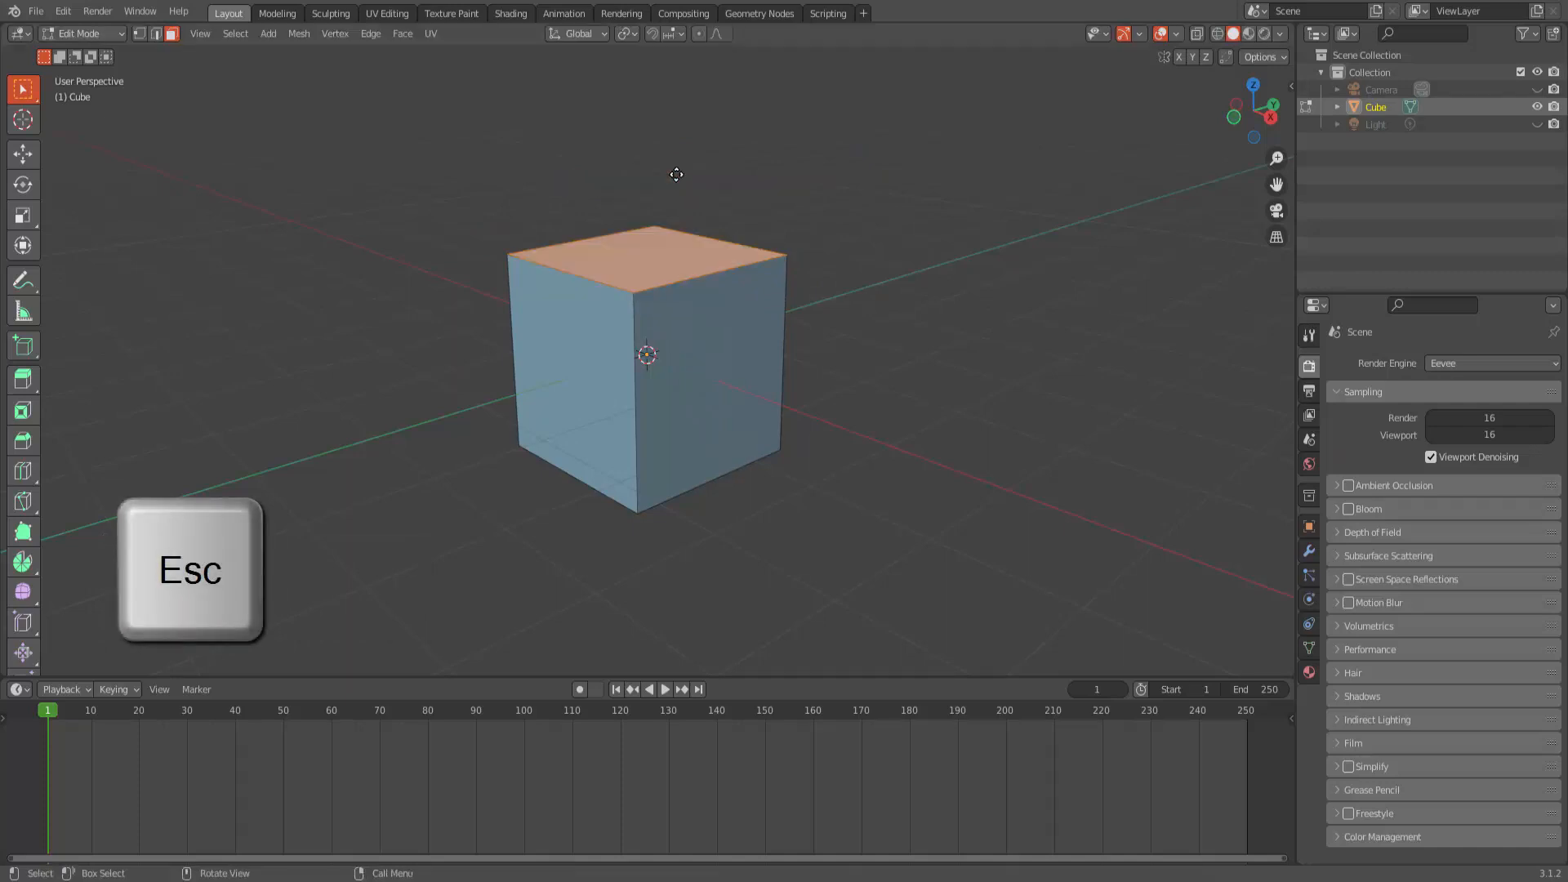
Try moving the cube's still-attached right-hand visible side face, cancel the move, and split that face from the mesh.
{"action": "left_click", "coordinate": [729, 370]}
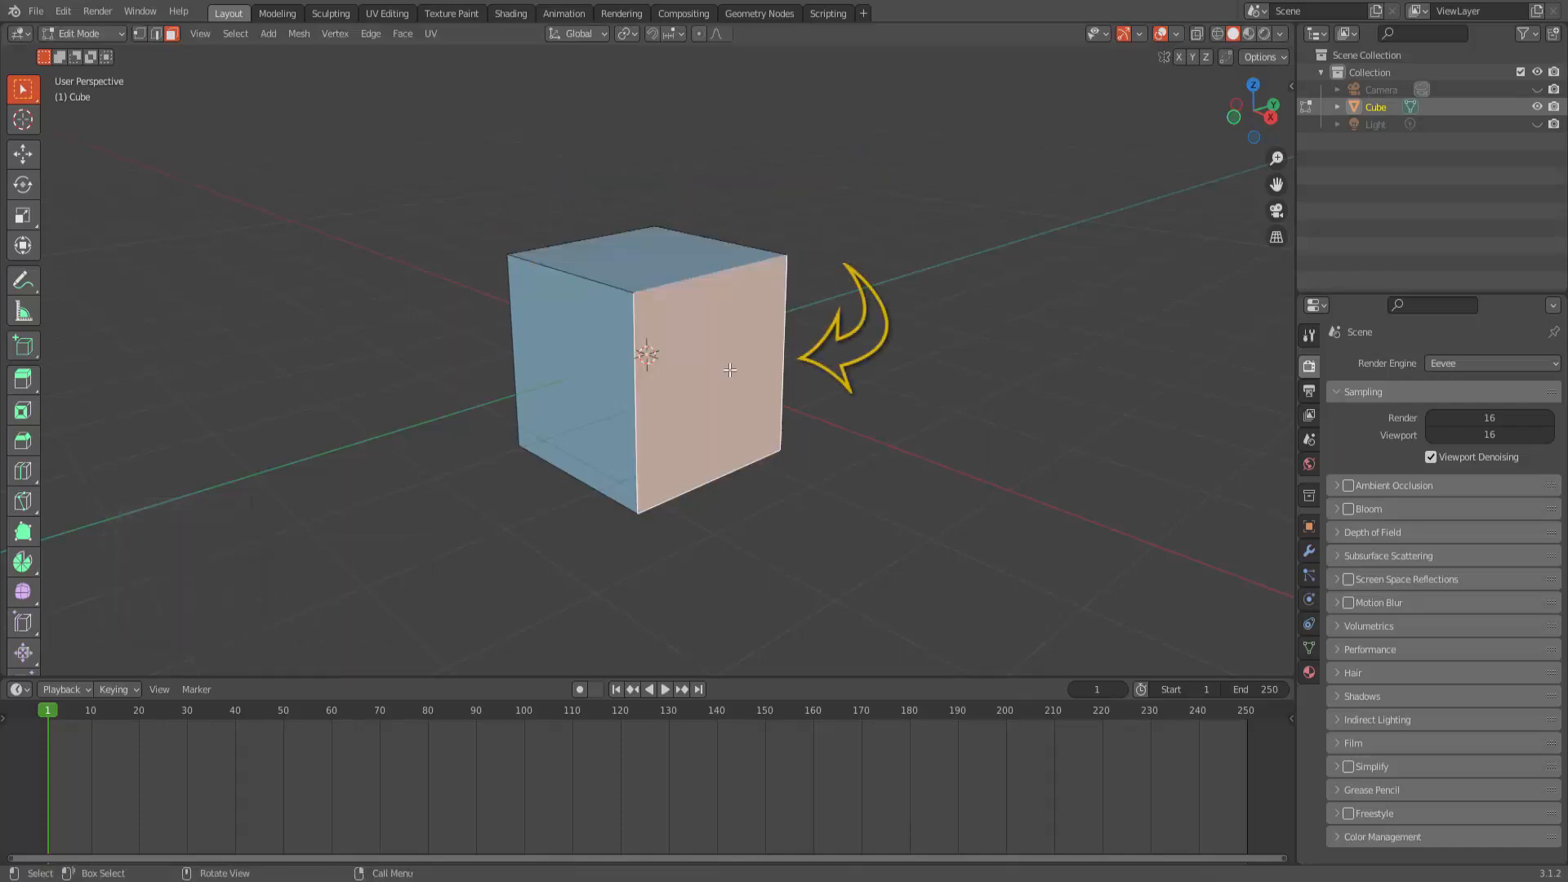
{"action": "key", "text": "g"}
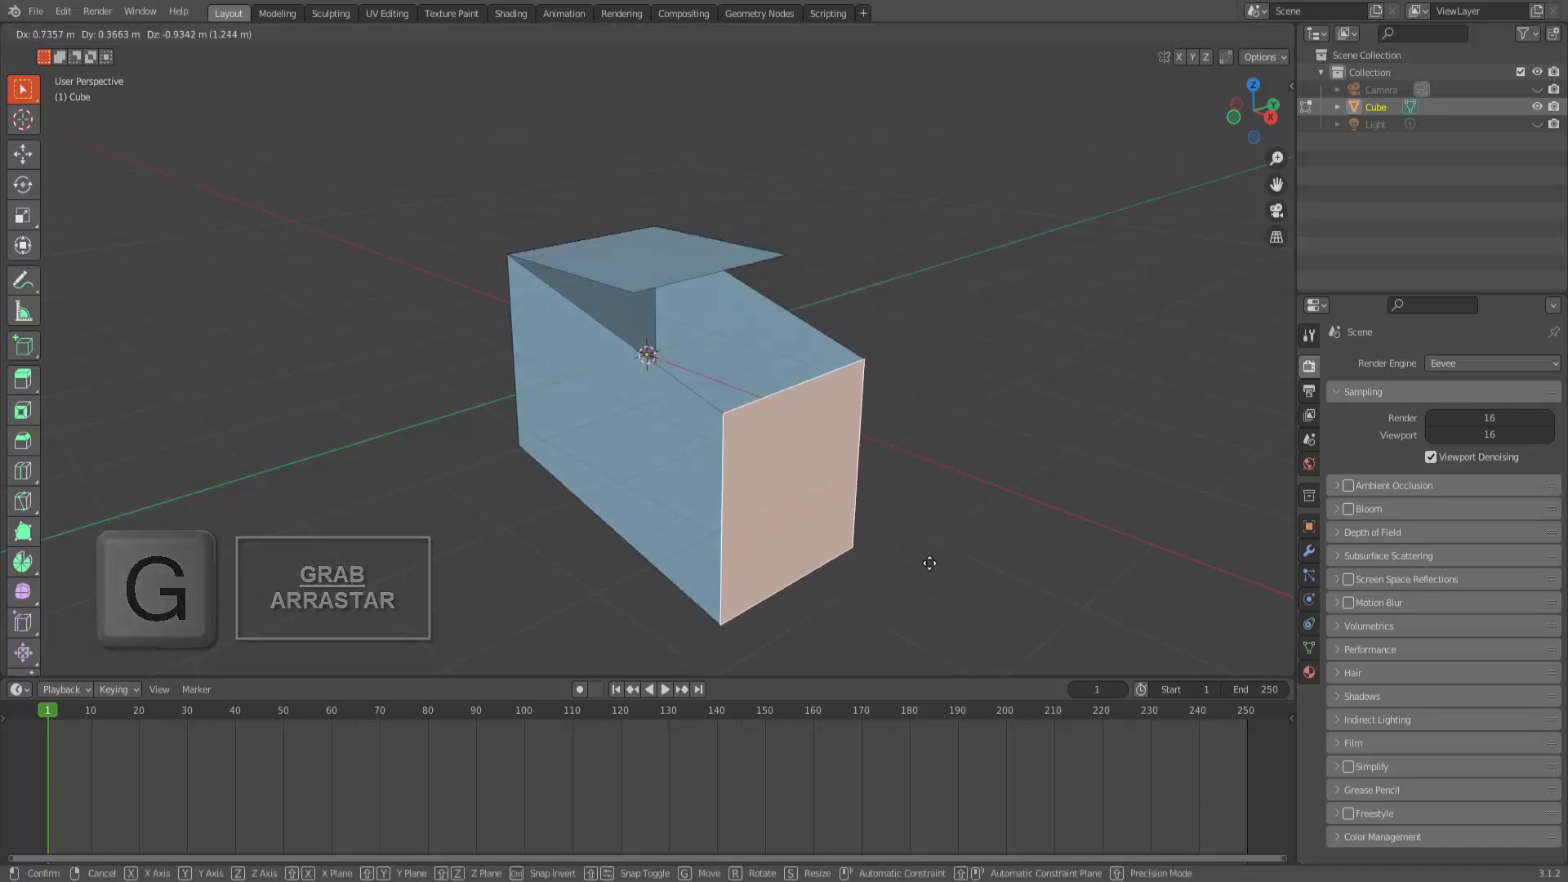
{"action": "key", "text": "Escape"}
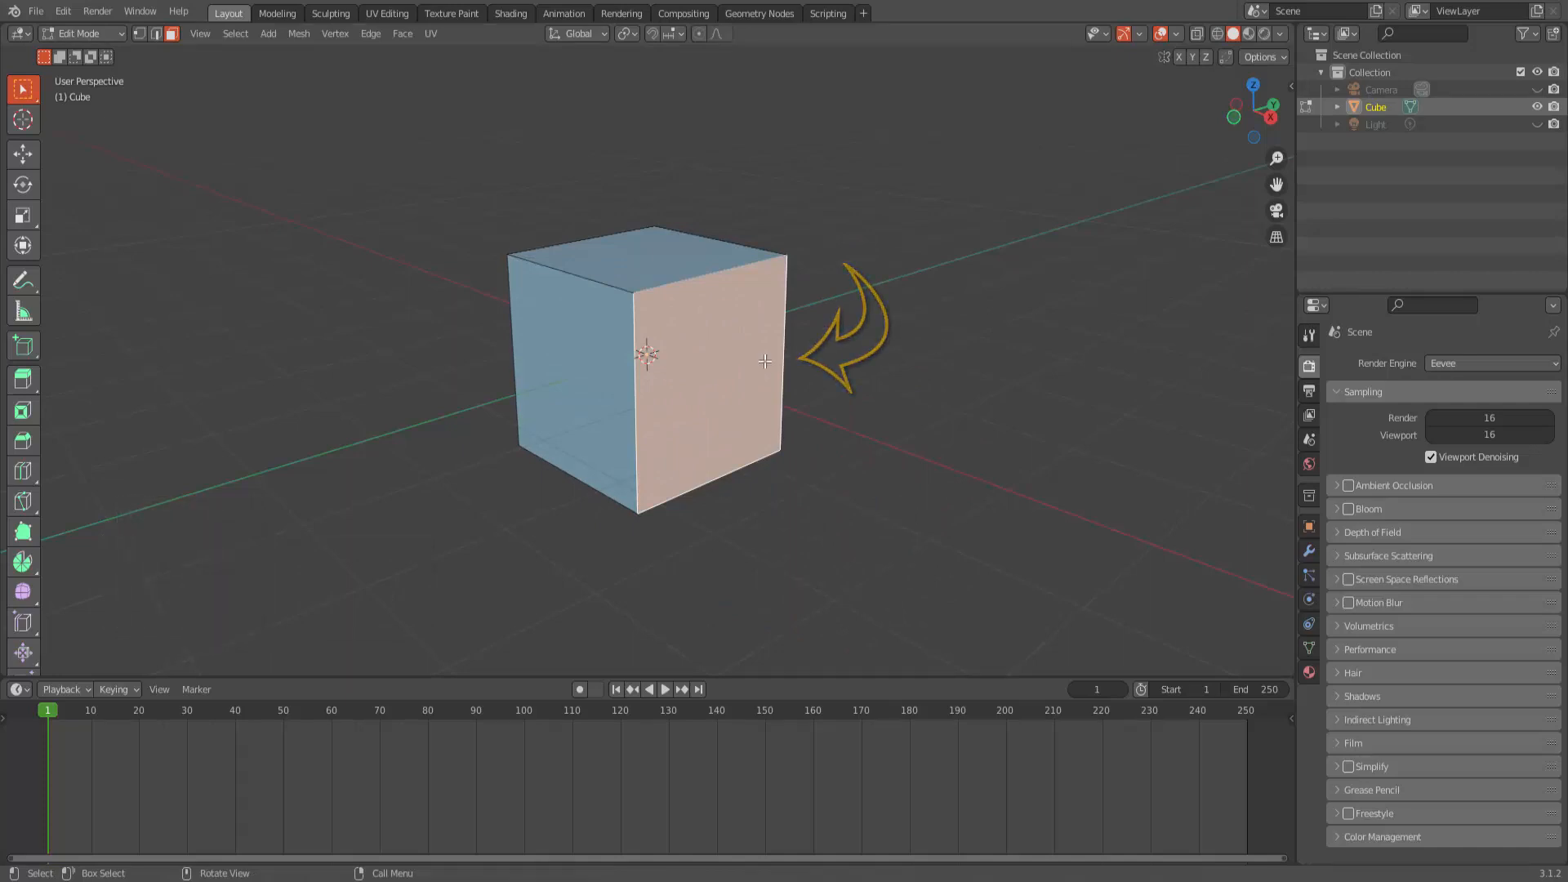
{"action": "key", "text": "y"}
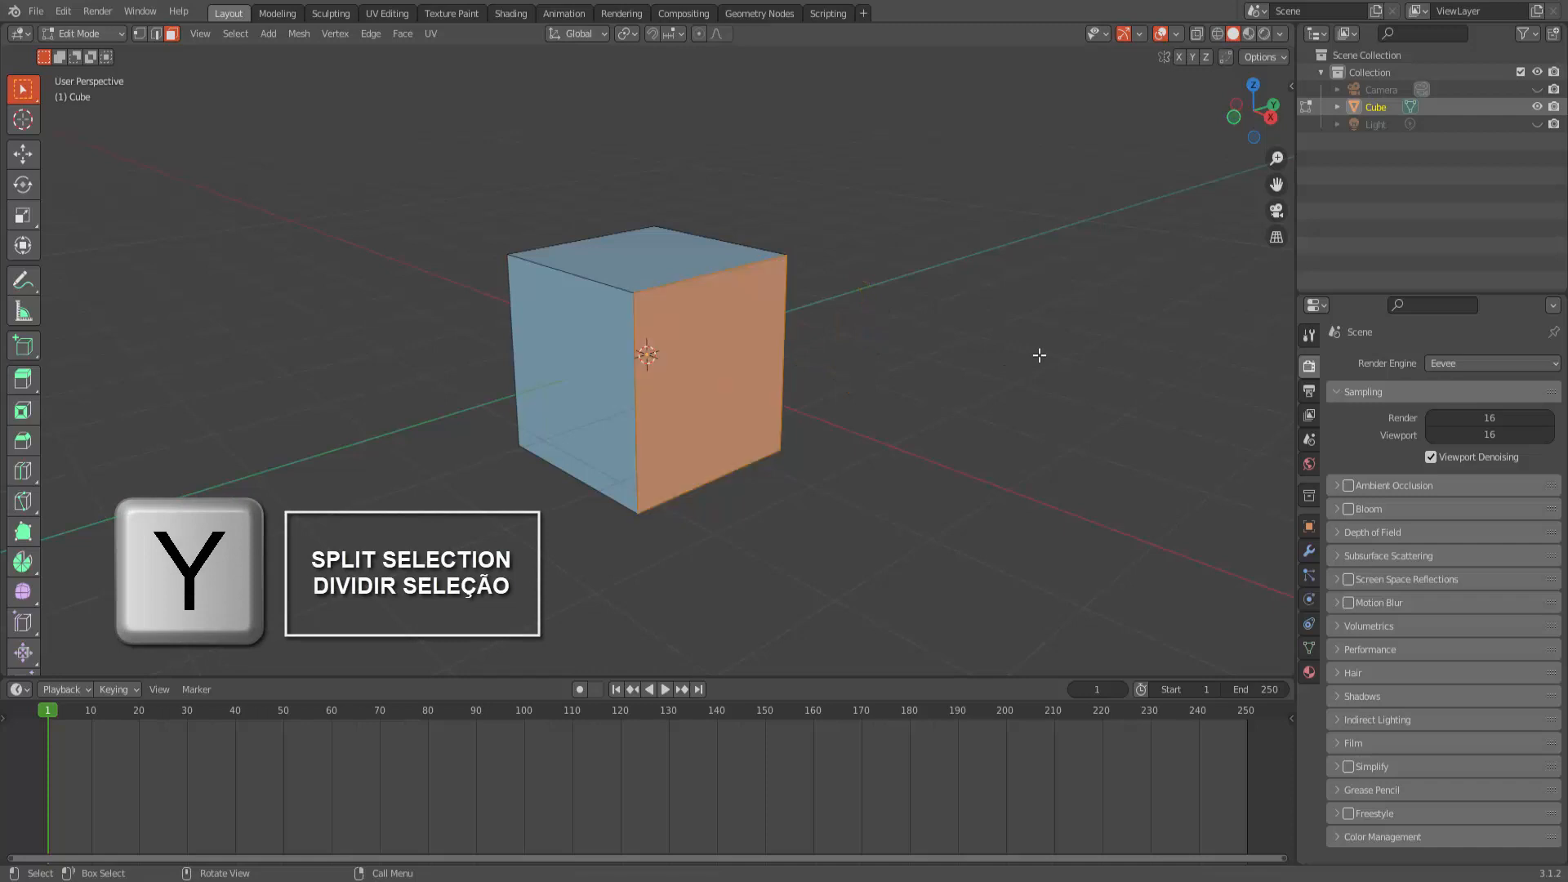
{"action": "left_click", "coordinate": [1040, 355]}
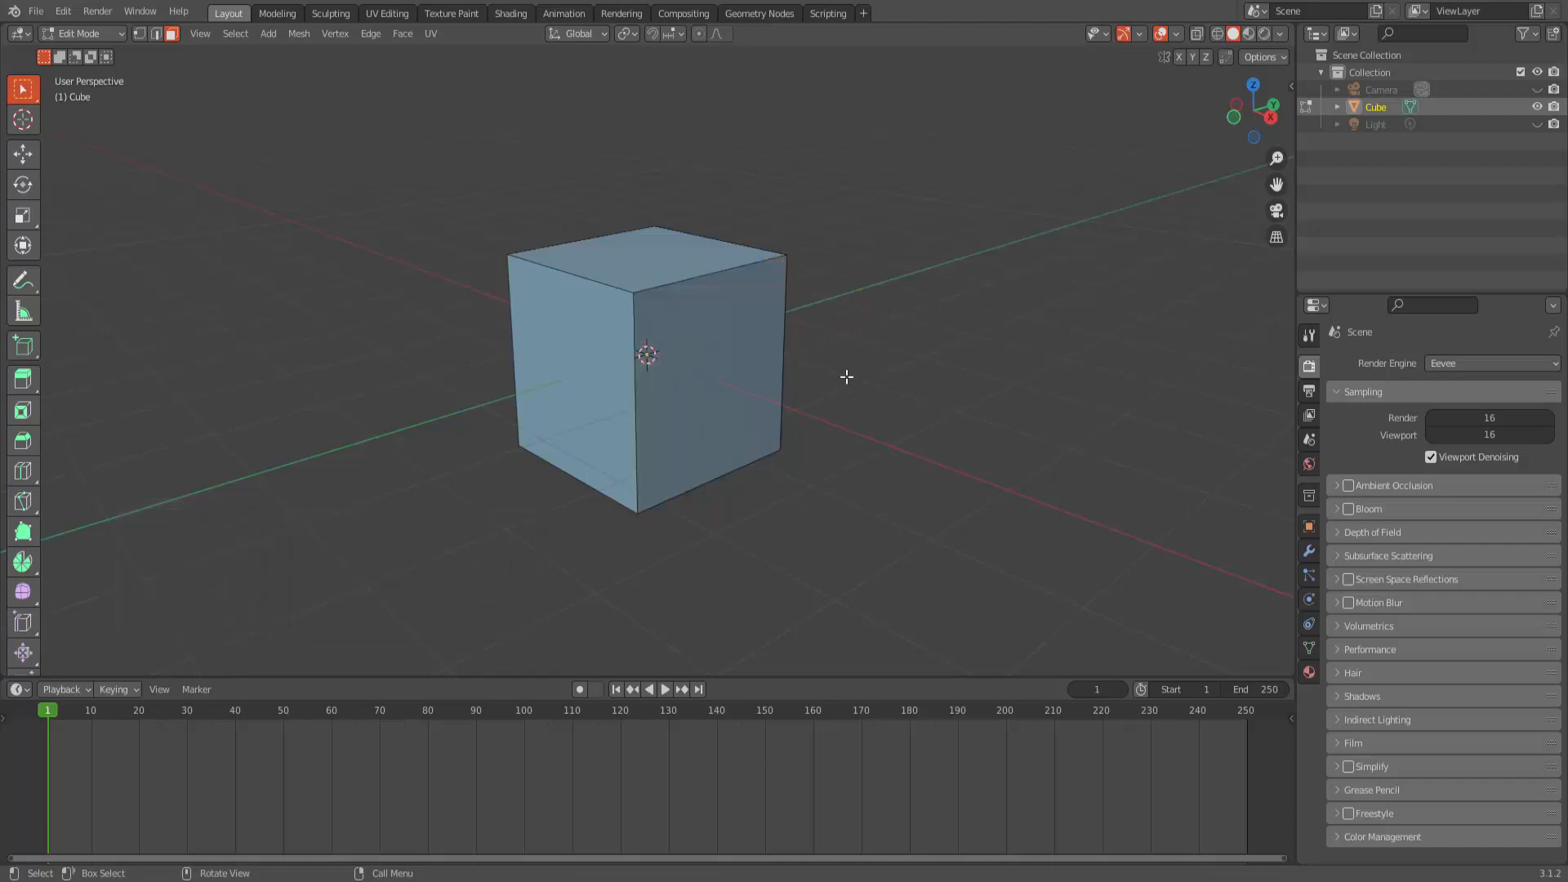
Move the split side face out to the right of the cube and the split top face up above it.
{"action": "left_click", "coordinate": [734, 377]}
{"action": "key", "text": "g"}
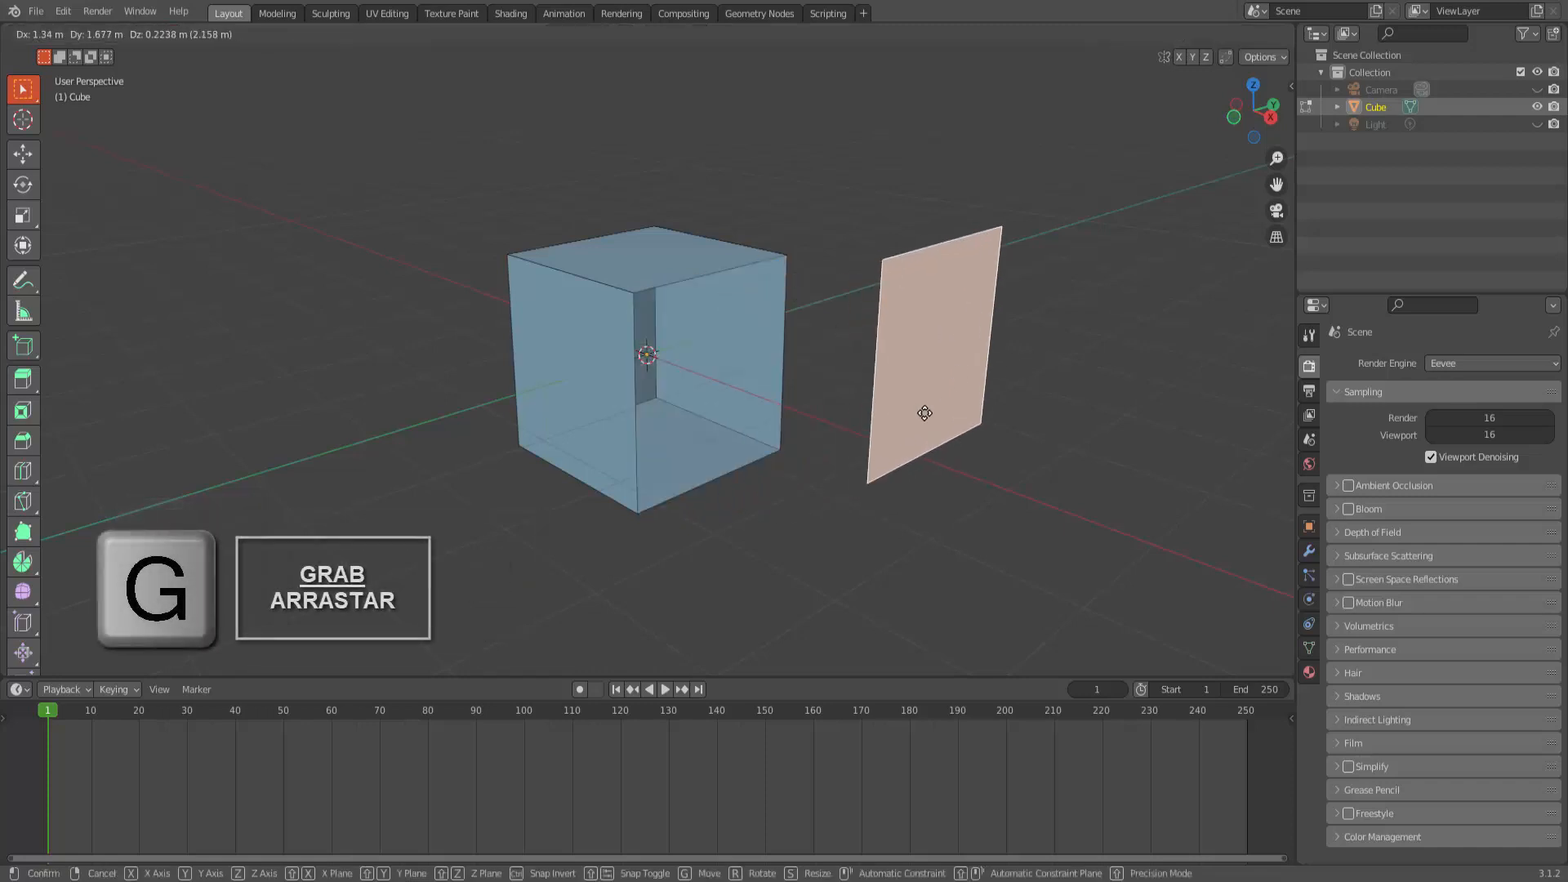
{"action": "left_click", "coordinate": [896, 367]}
{"action": "left_click", "coordinate": [702, 255]}
{"action": "key", "text": "g"}
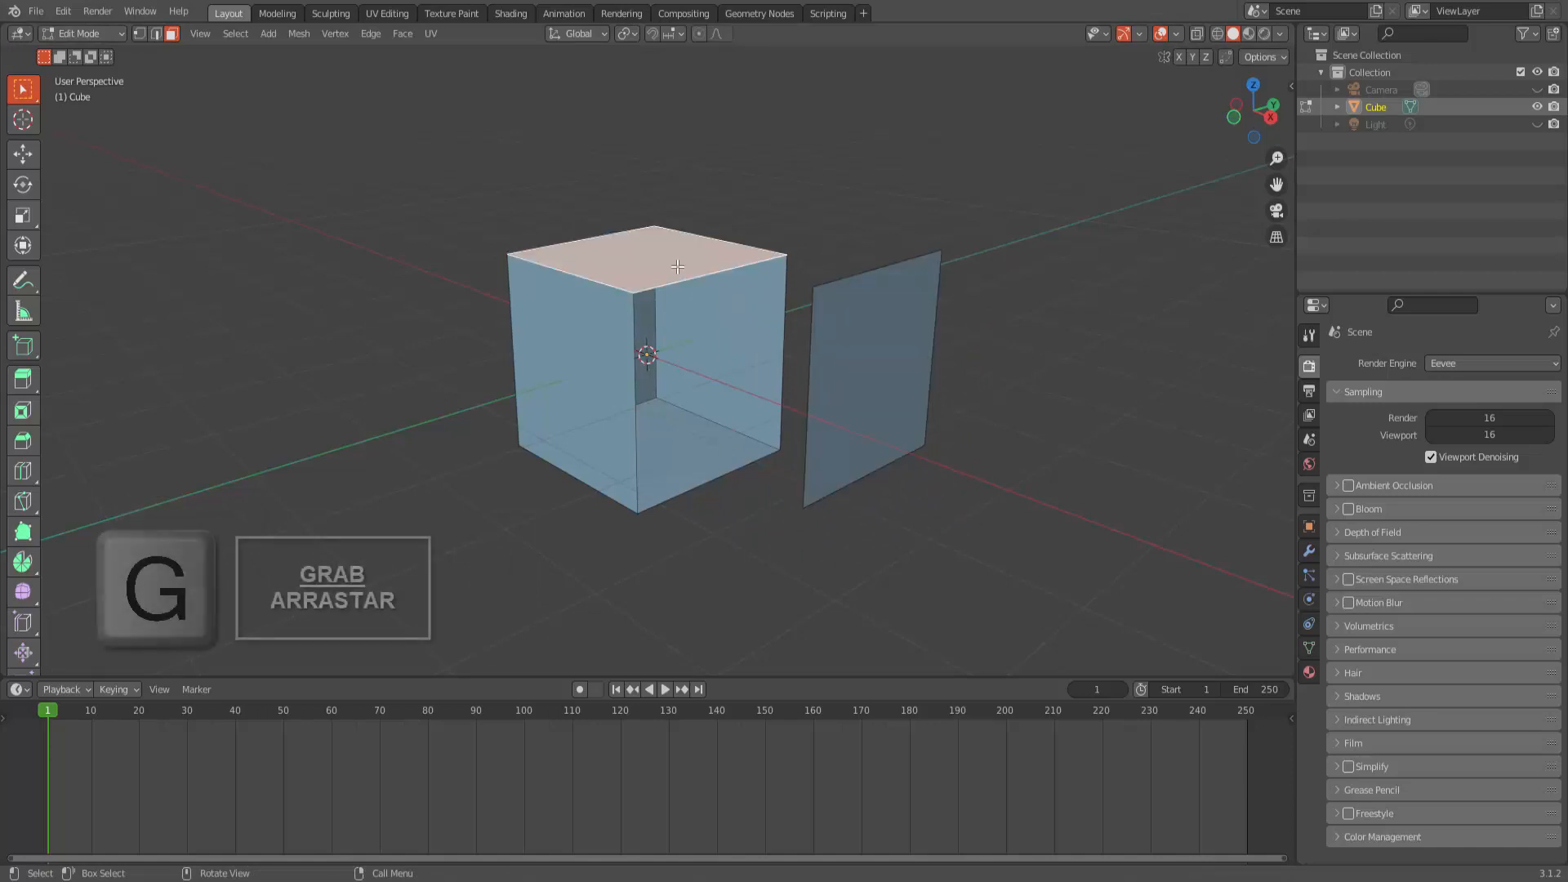
{"action": "left_click", "coordinate": [727, 159]}
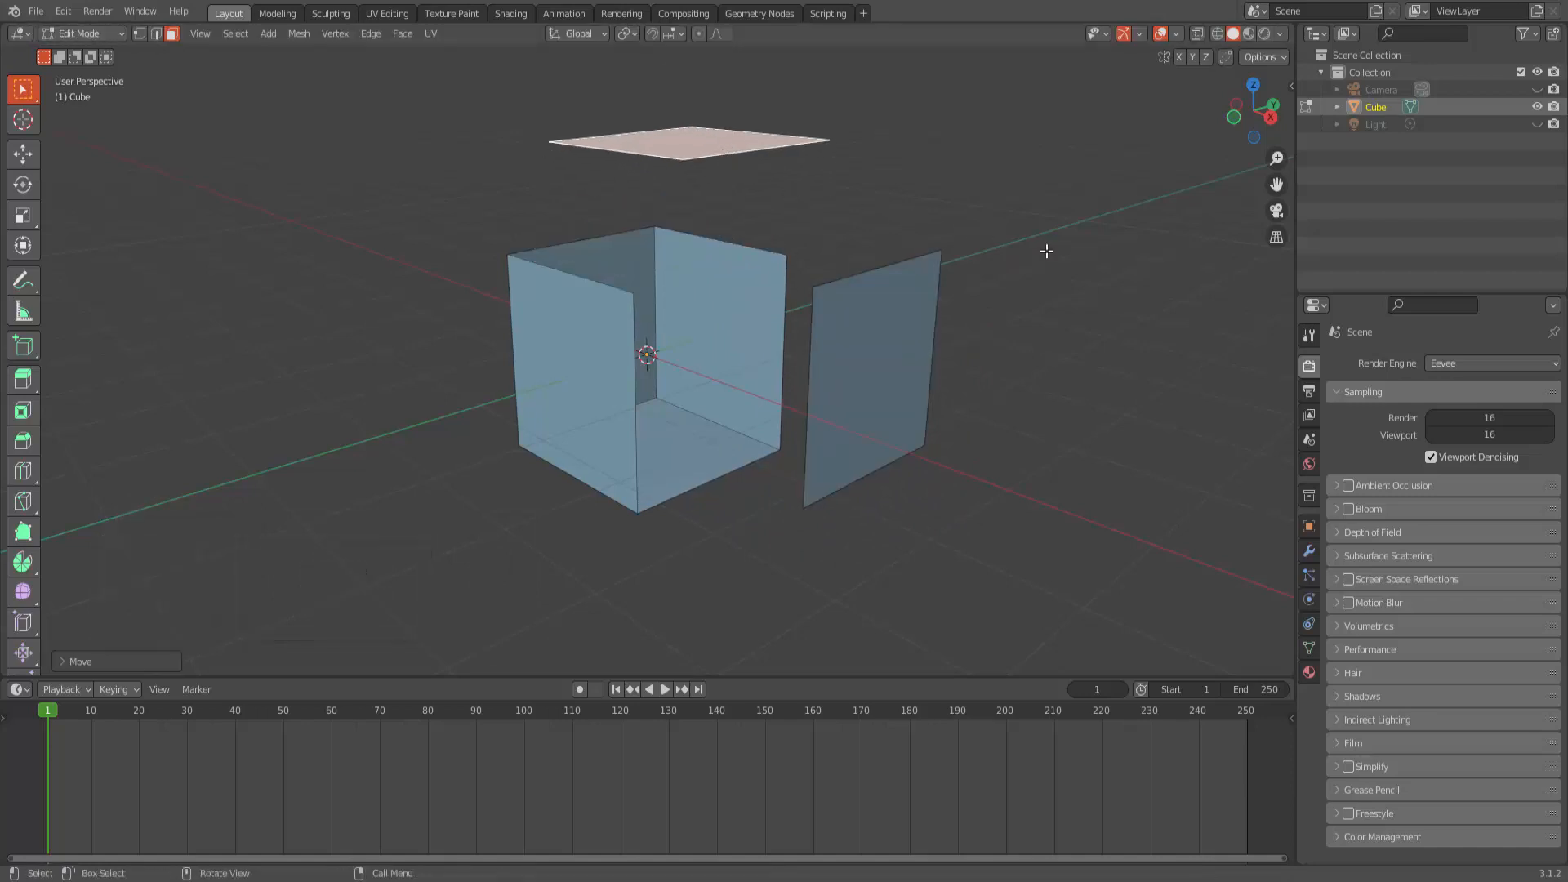
{"action": "scroll", "coordinate": [1047, 250], "scroll_direction": "down", "scroll_amount": 3}
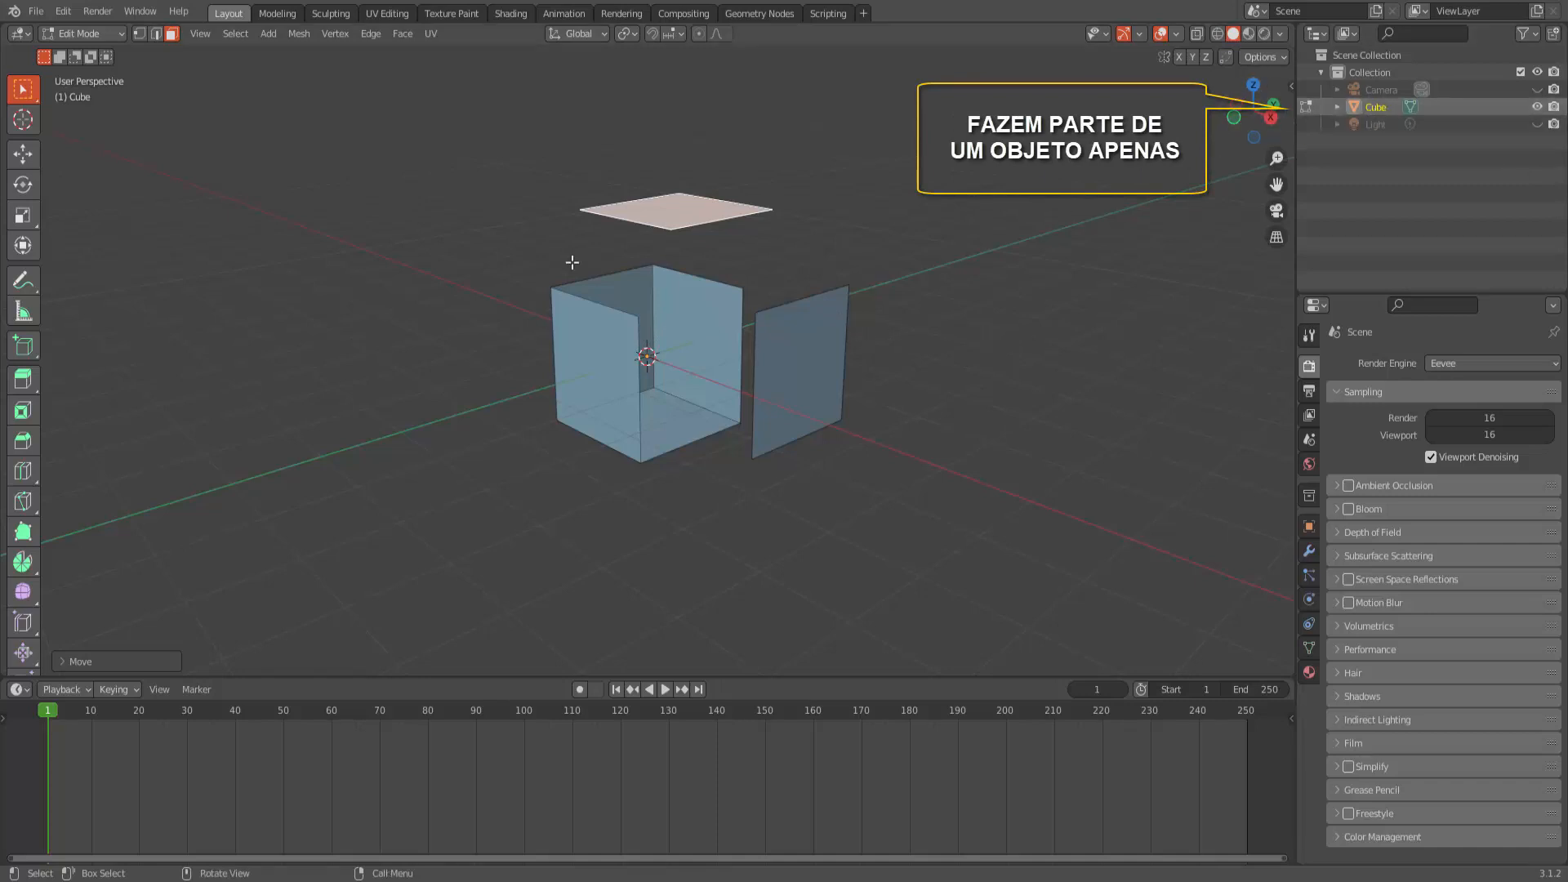
Switch to Object Mode and select the separated pieces to check whether they belong to one object.
{"action": "left_click", "coordinate": [91, 33]}
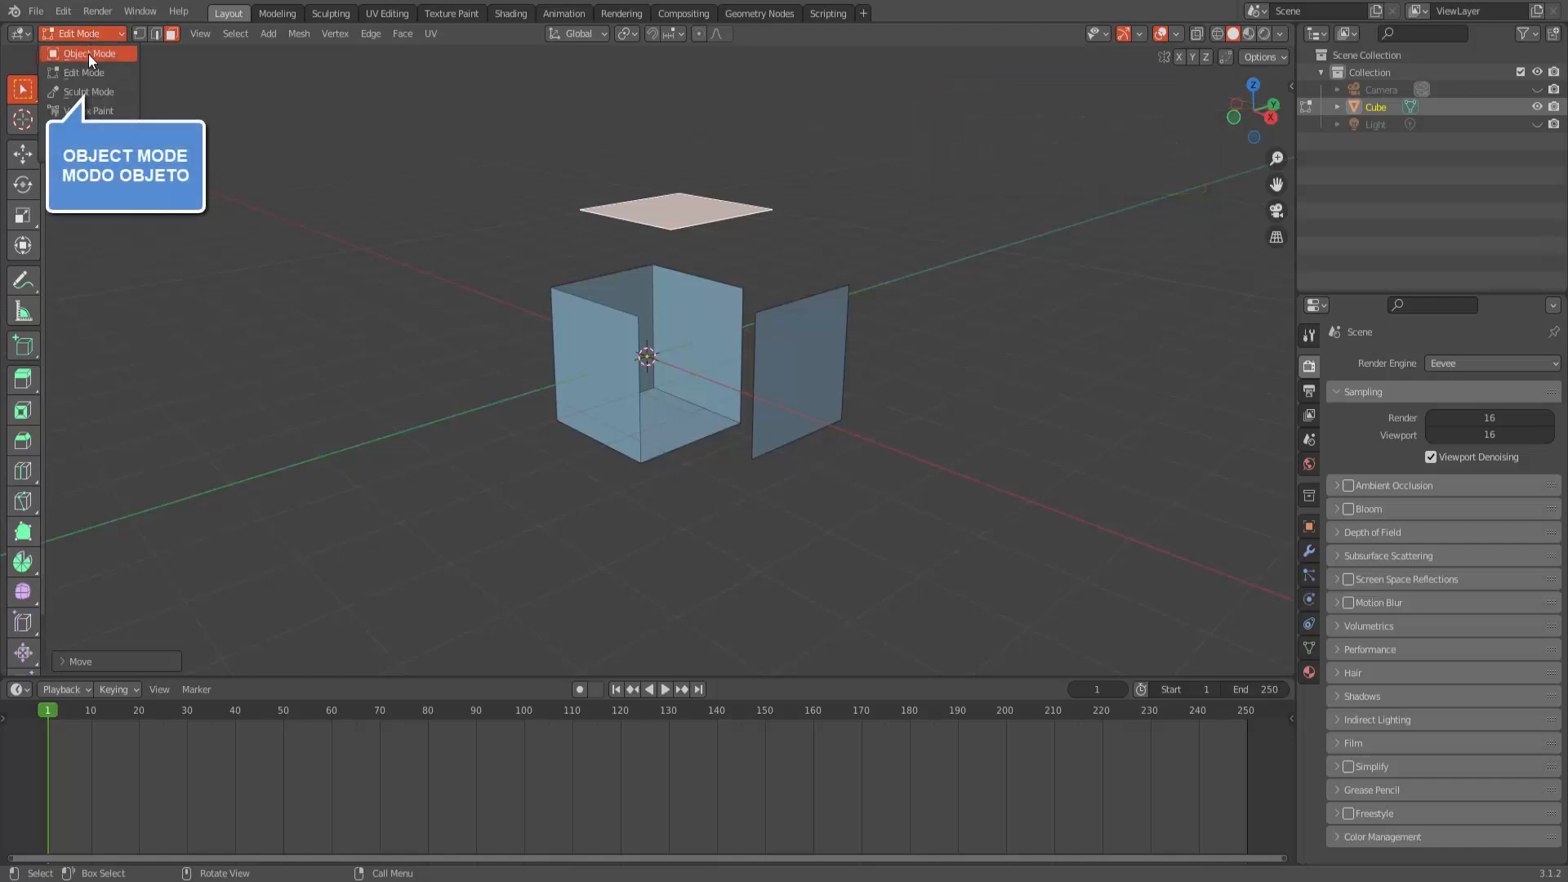
{"action": "left_click", "coordinate": [88, 54]}
{"action": "left_click", "coordinate": [1037, 255]}
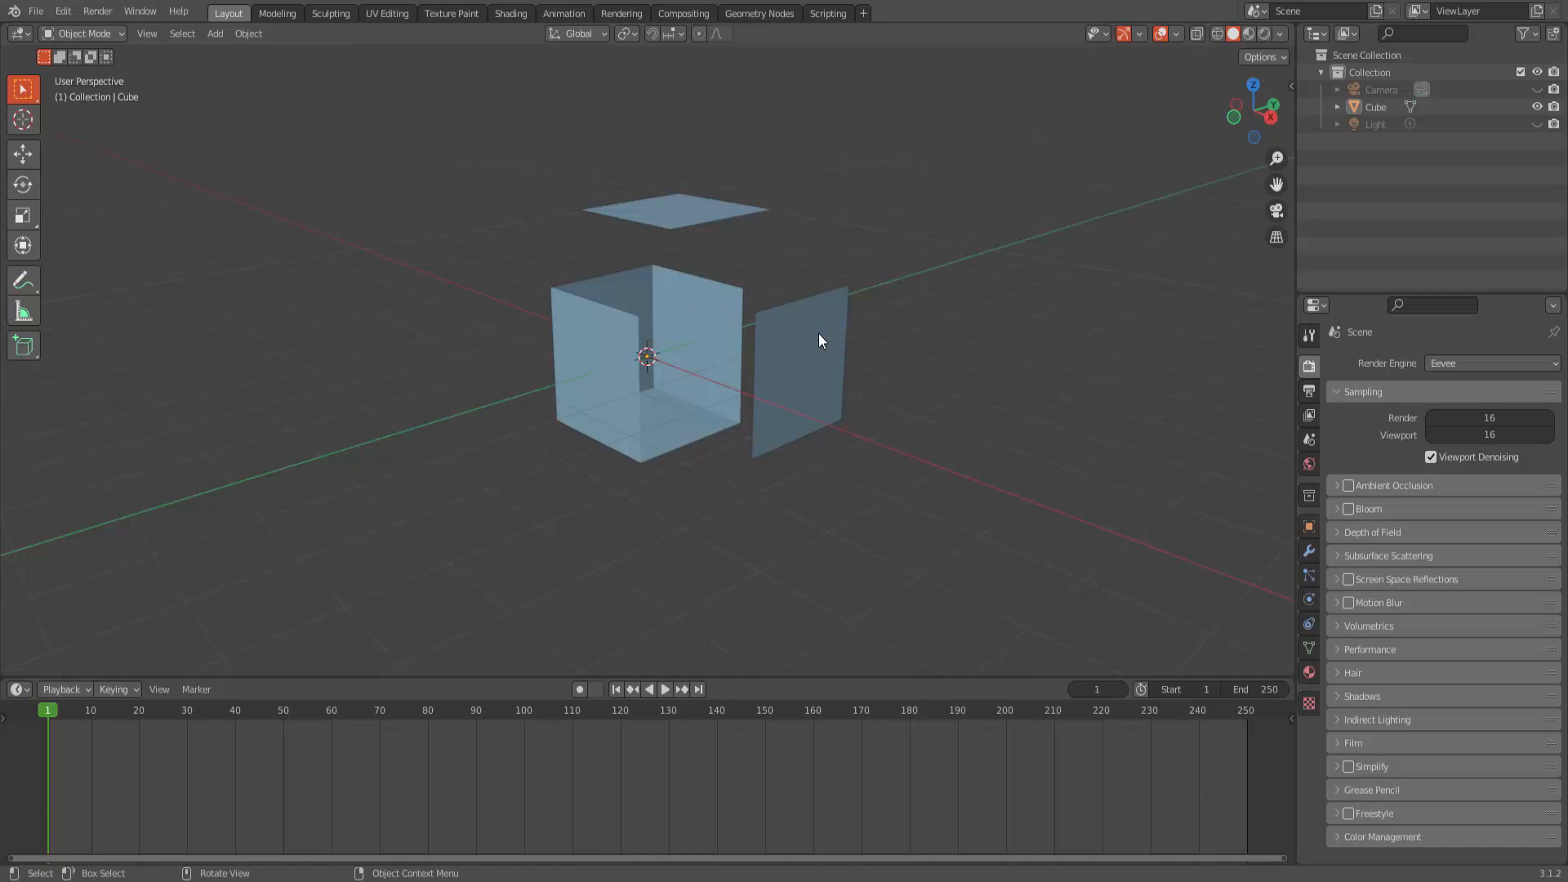
{"action": "left_click", "coordinate": [674, 203]}
{"action": "left_click", "coordinate": [734, 204]}
{"action": "left_click", "coordinate": [821, 367]}
{"action": "left_click", "coordinate": [935, 330]}
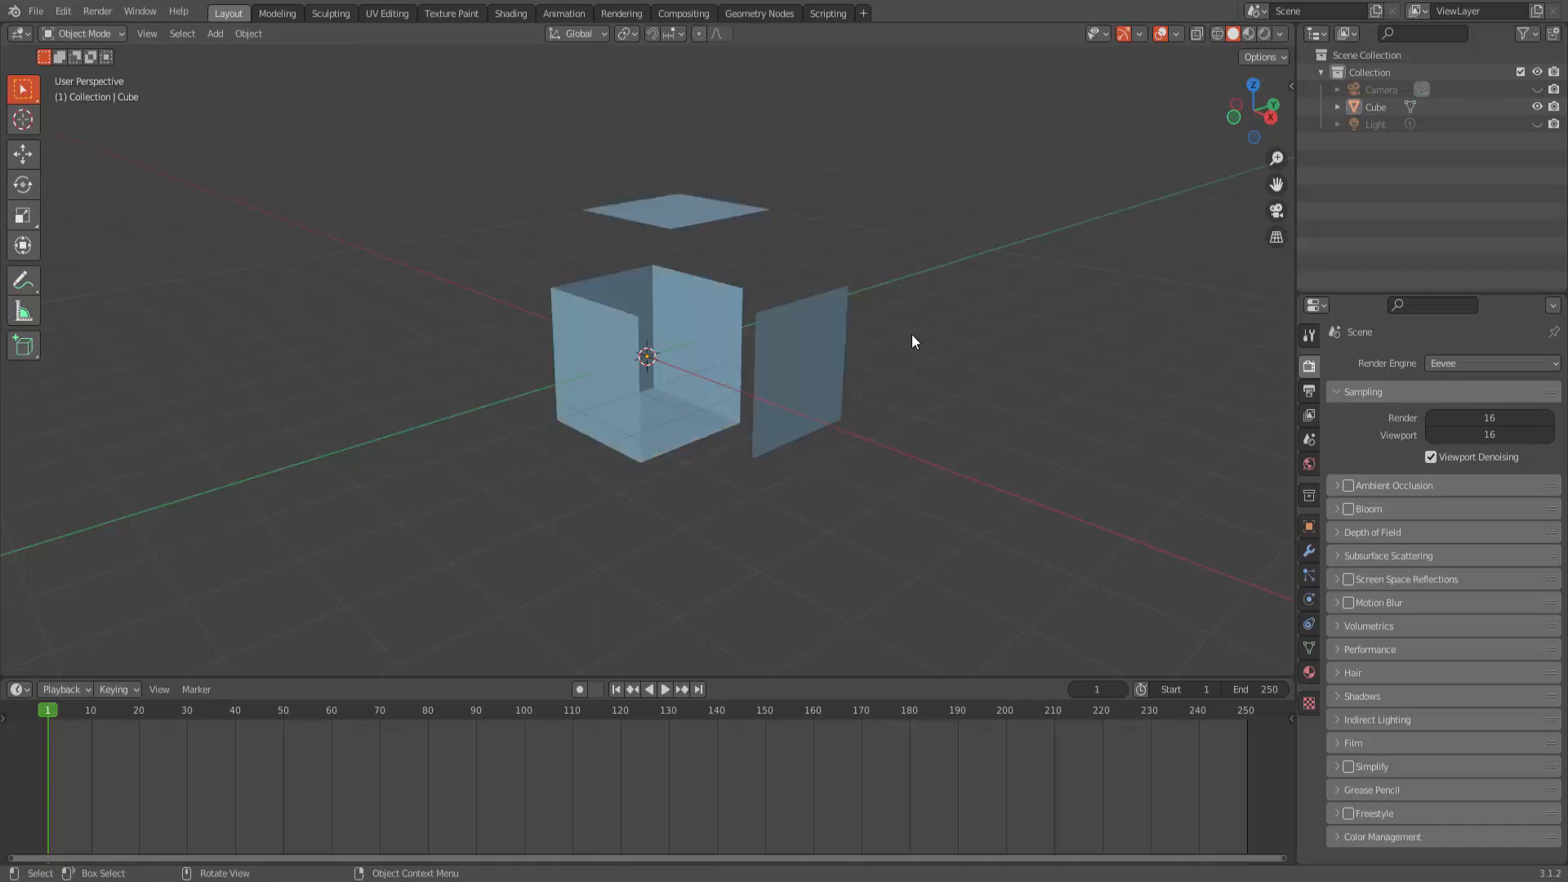
{"action": "left_click", "coordinate": [577, 382]}
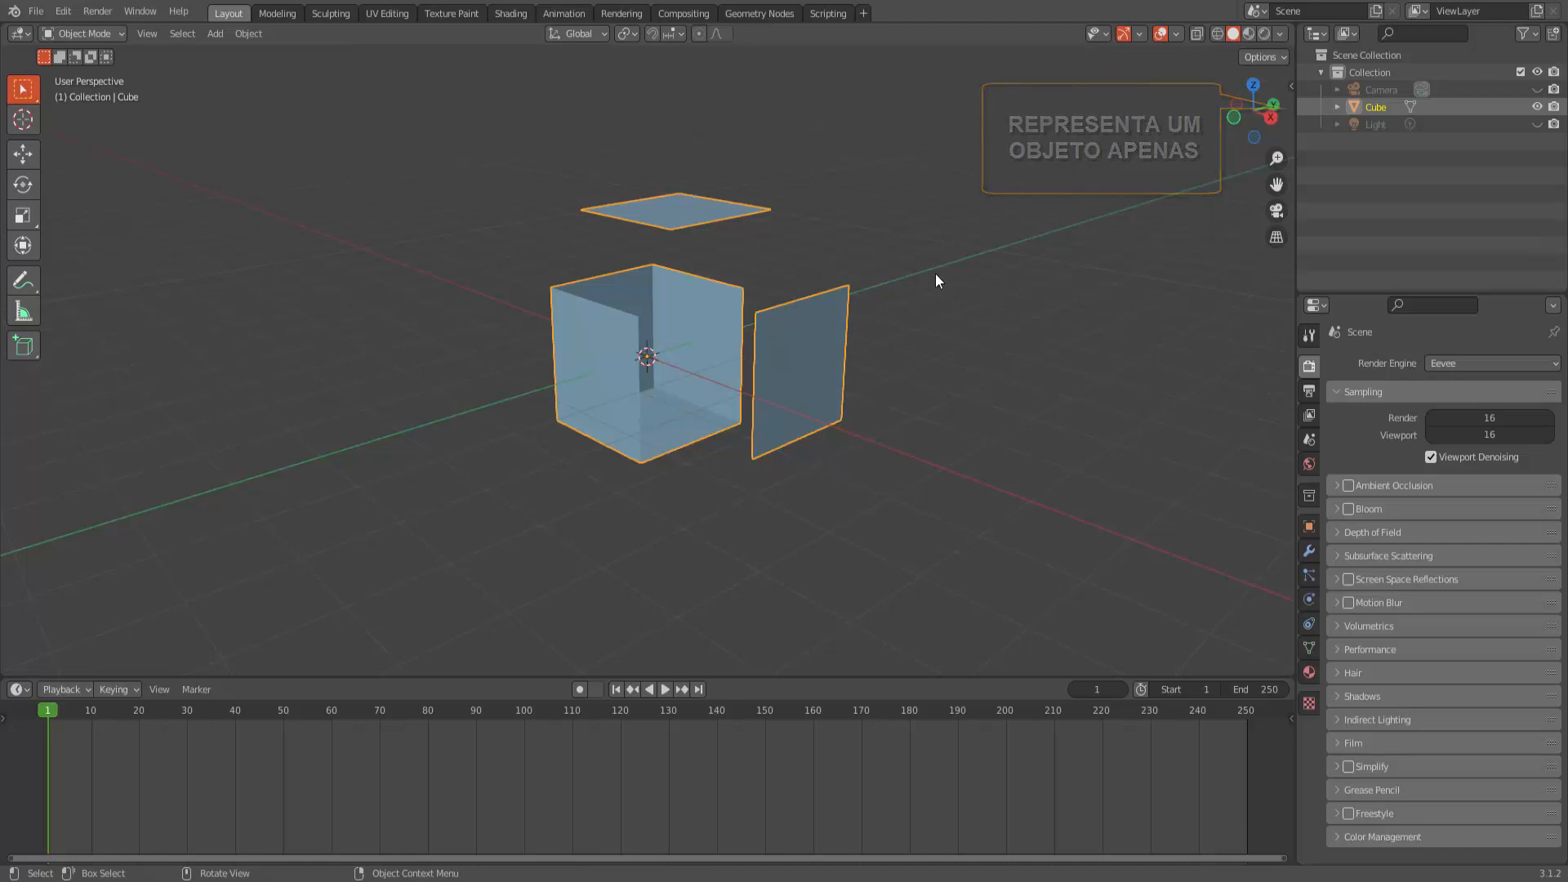
Undo back through the mode change and the moves of the top and side faces.
{"action": "left_click", "coordinate": [90, 36]}
{"action": "left_click", "coordinate": [87, 71]}
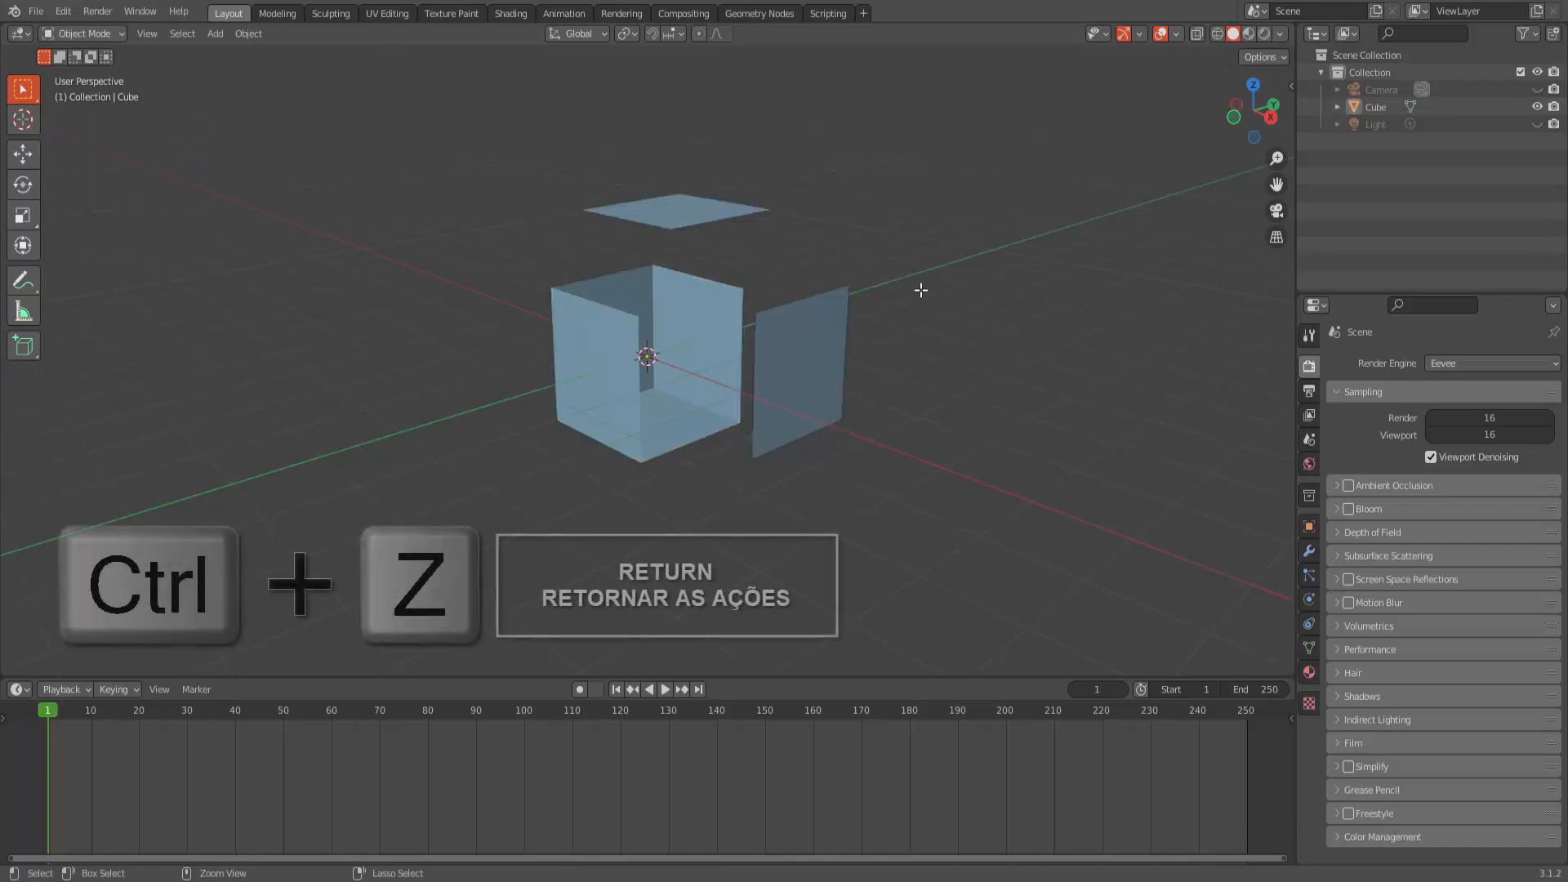
{"action": "key", "text": "ctrl+z"}
{"action": "key", "text": "ctrl+z"}
{"action": "key", "text": "ctrl+z"}
{"action": "key", "text": "ctrl+z"}
{"action": "key", "text": "ctrl+z"}
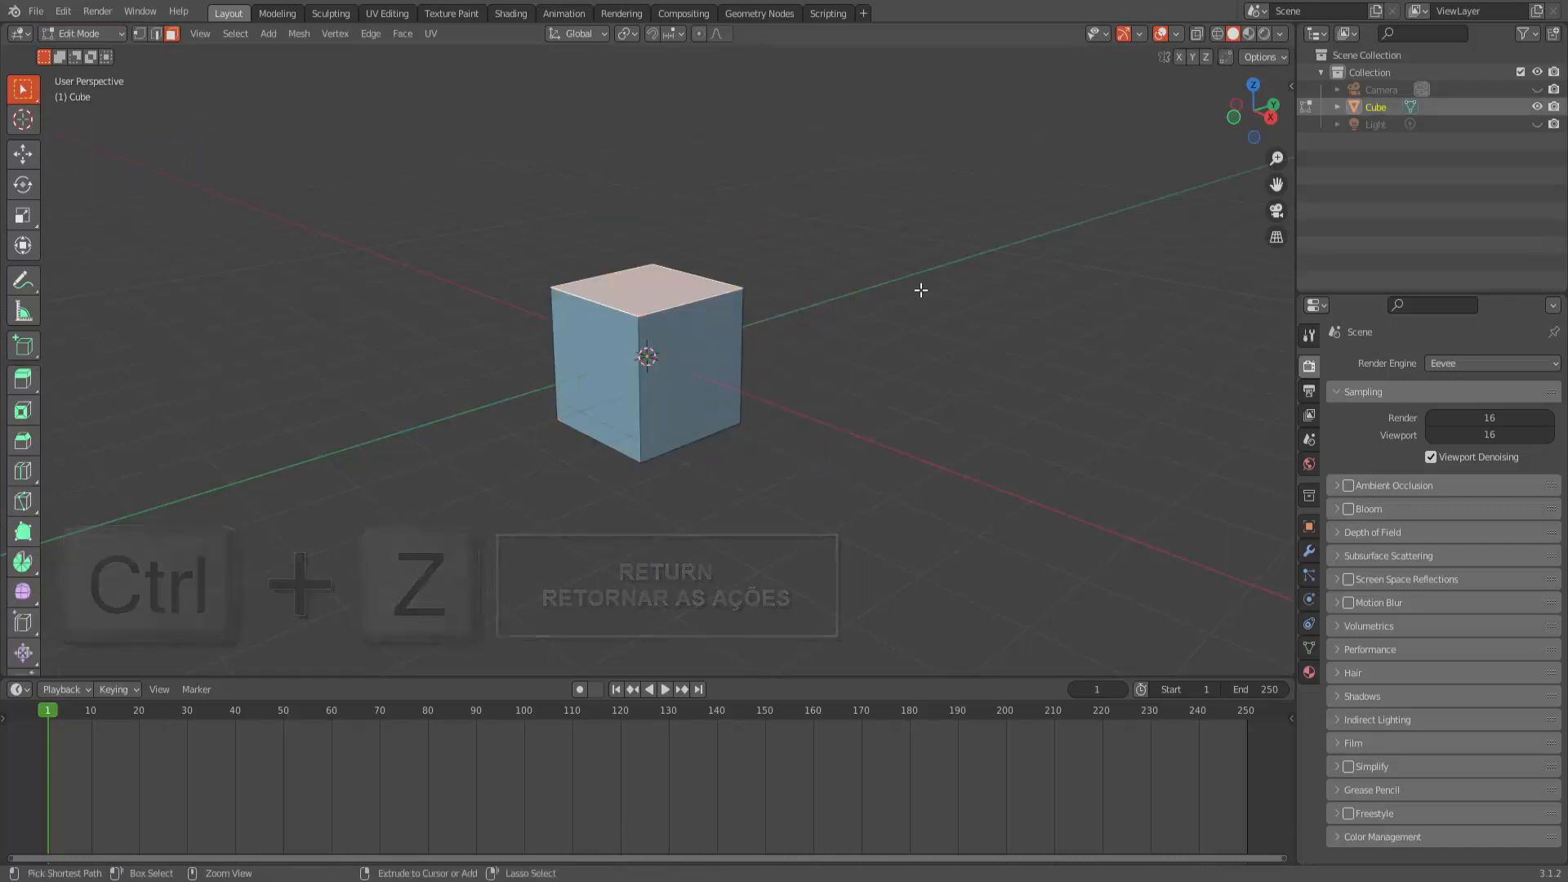
{"action": "key", "text": "ctrl+z"}
Test-move the top face and the right-hand side face to check that they are detached, cancelling each move.
{"action": "left_click", "coordinate": [701, 280]}
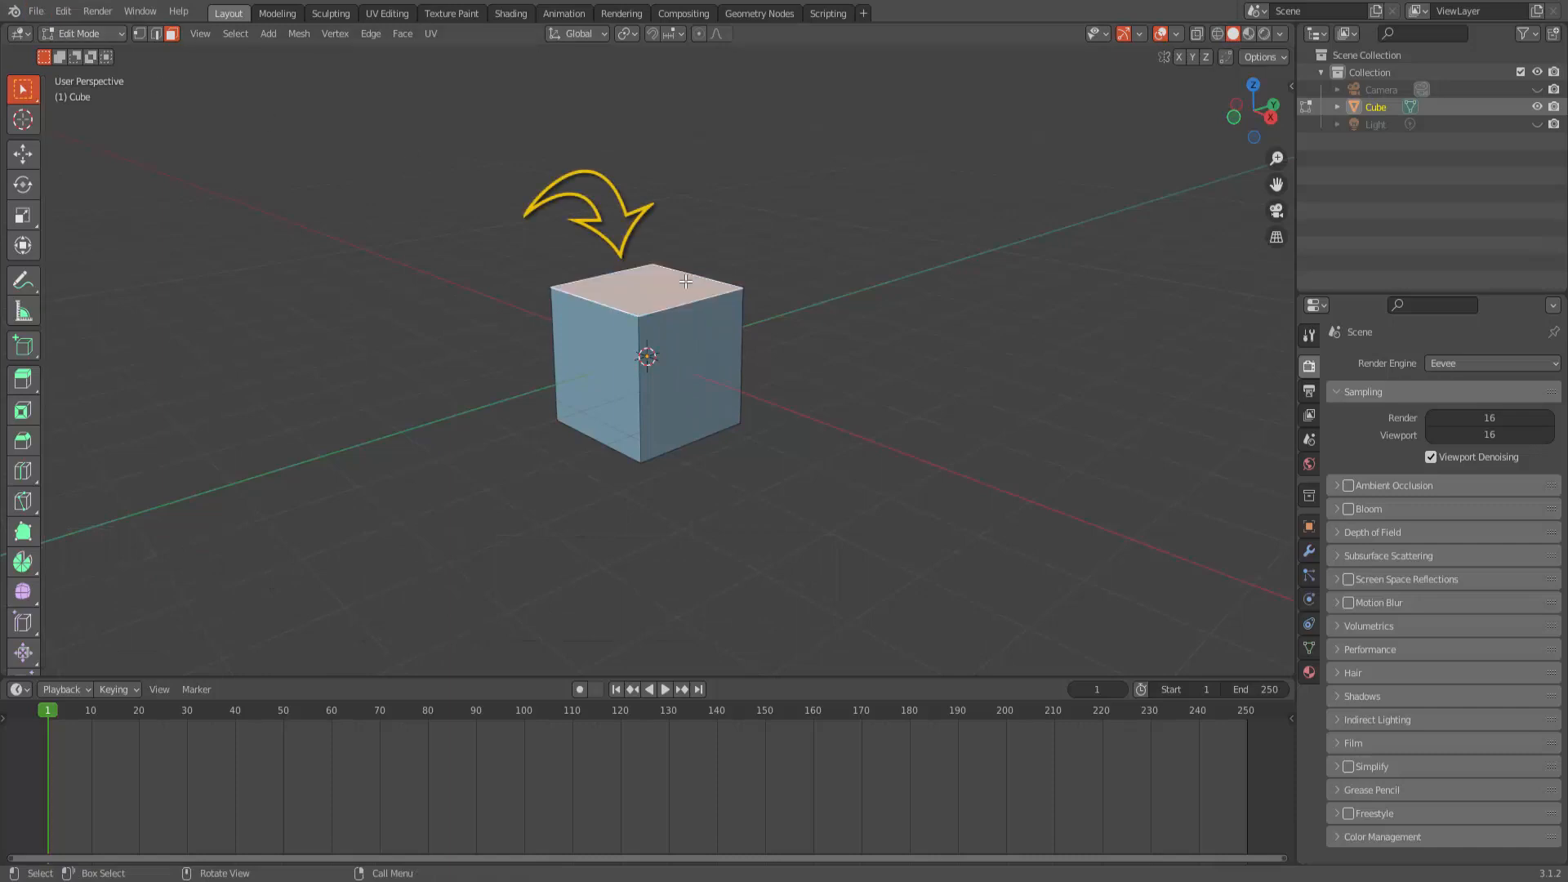
{"action": "key", "text": "g"}
{"action": "right_click", "coordinate": [697, 194]}
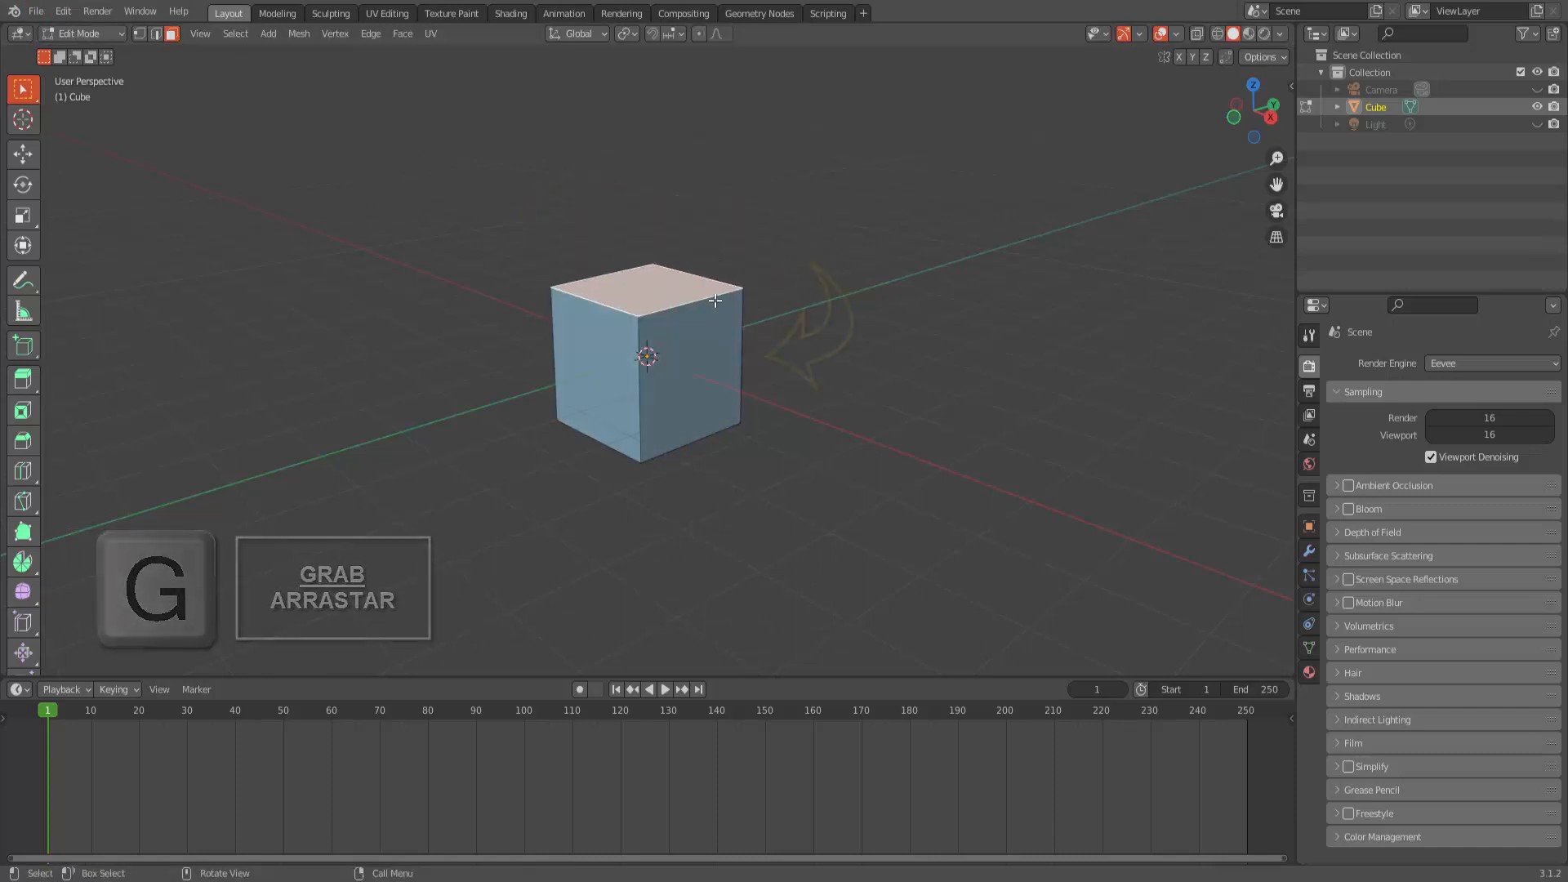
{"action": "left_click", "coordinate": [745, 342]}
{"action": "right_click", "coordinate": [774, 340]}
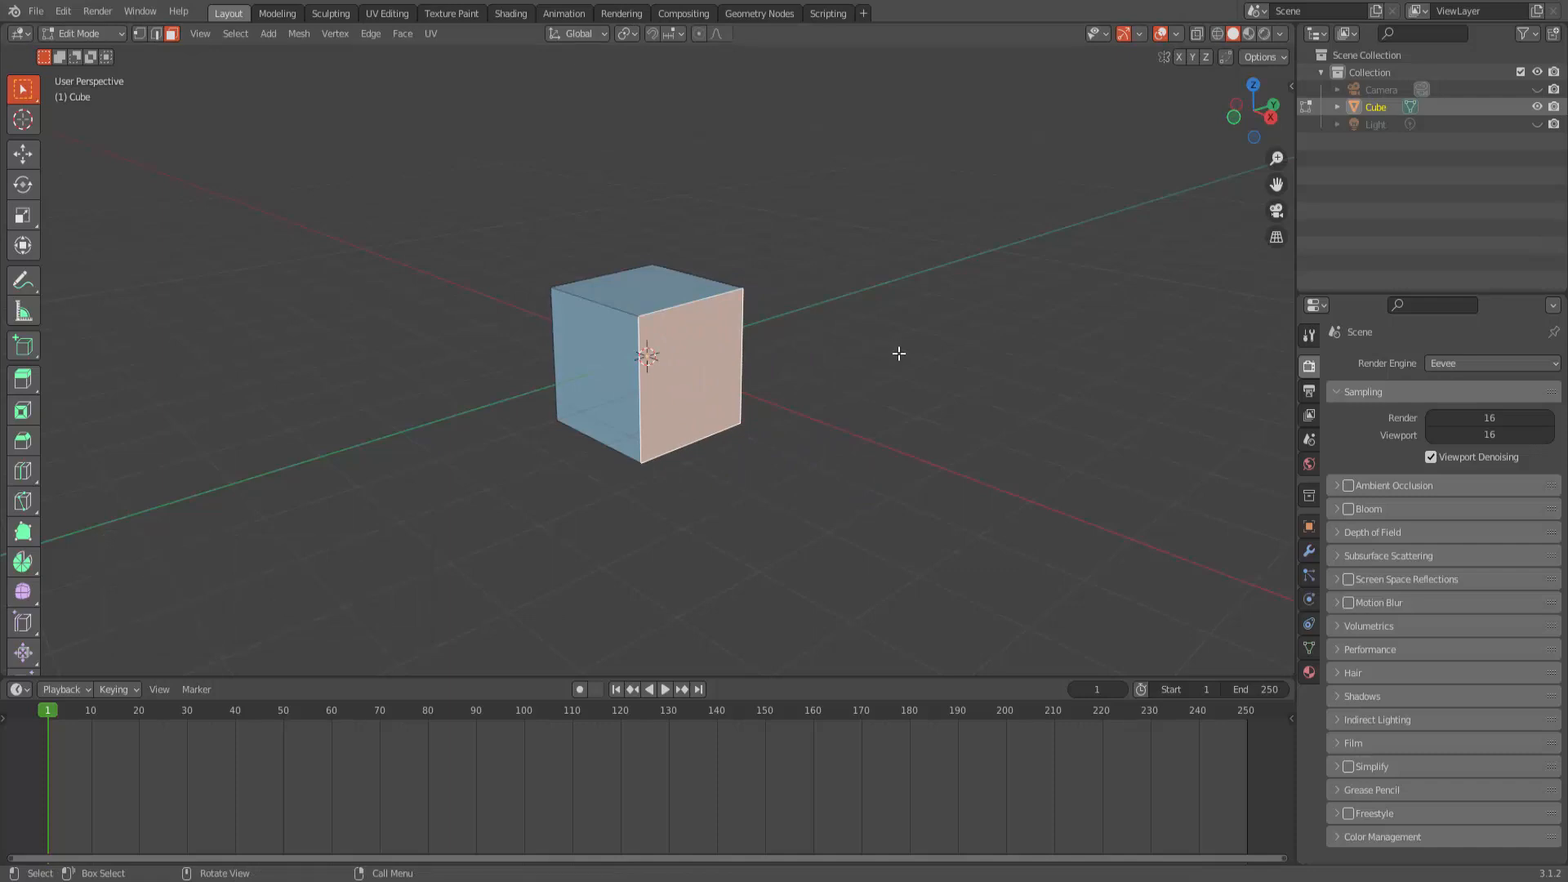
Select all of the cube's faces, split them with Faces by Edges, and clear the selection.
{"action": "key", "text": "a"}
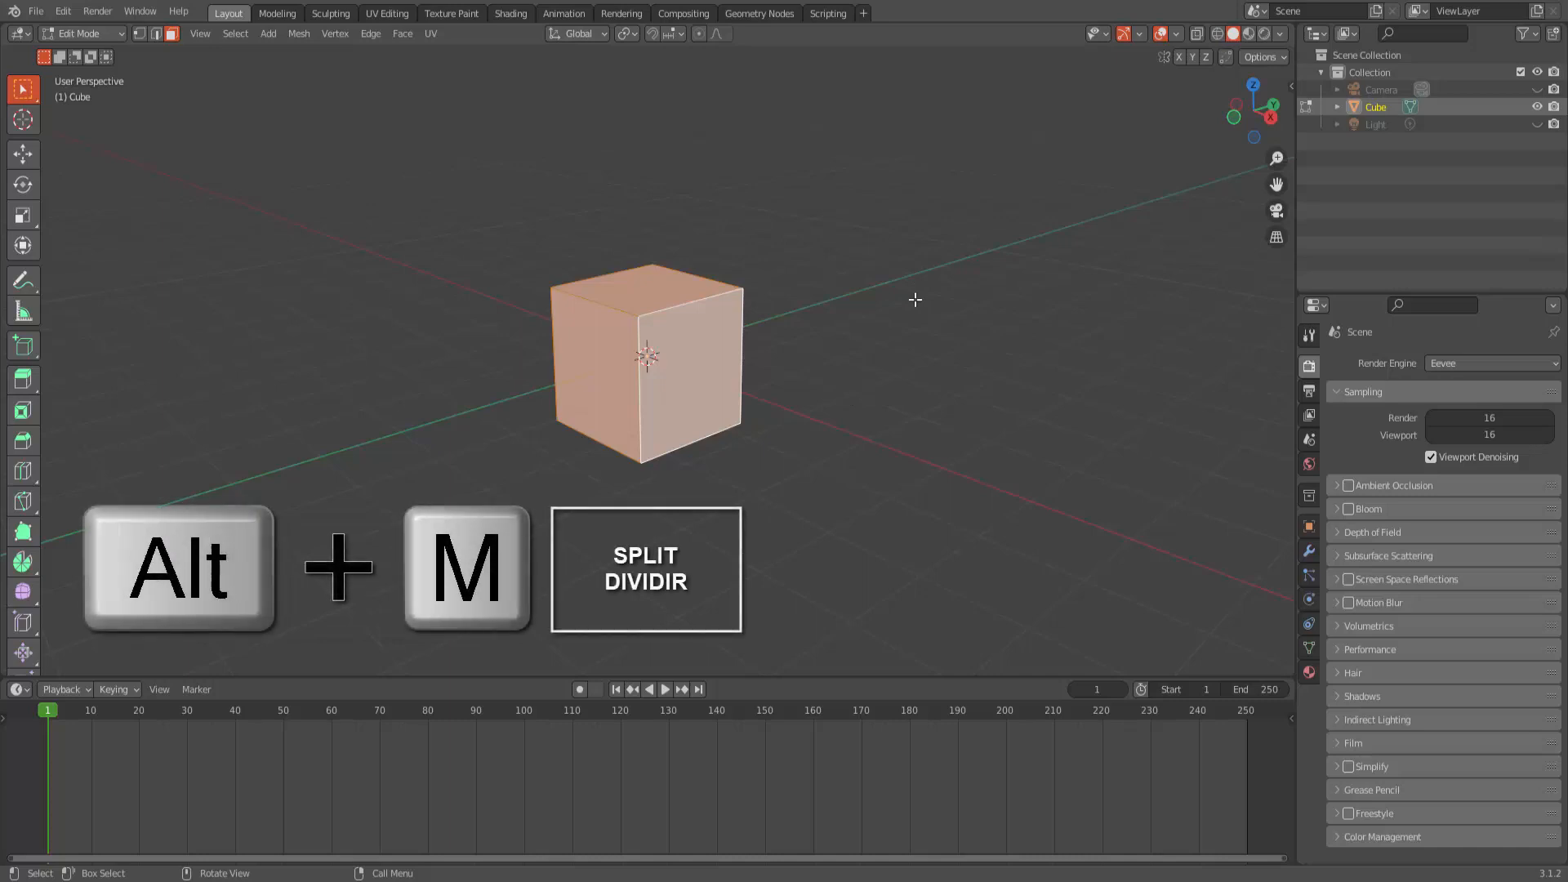
{"action": "key", "text": "alt+m"}
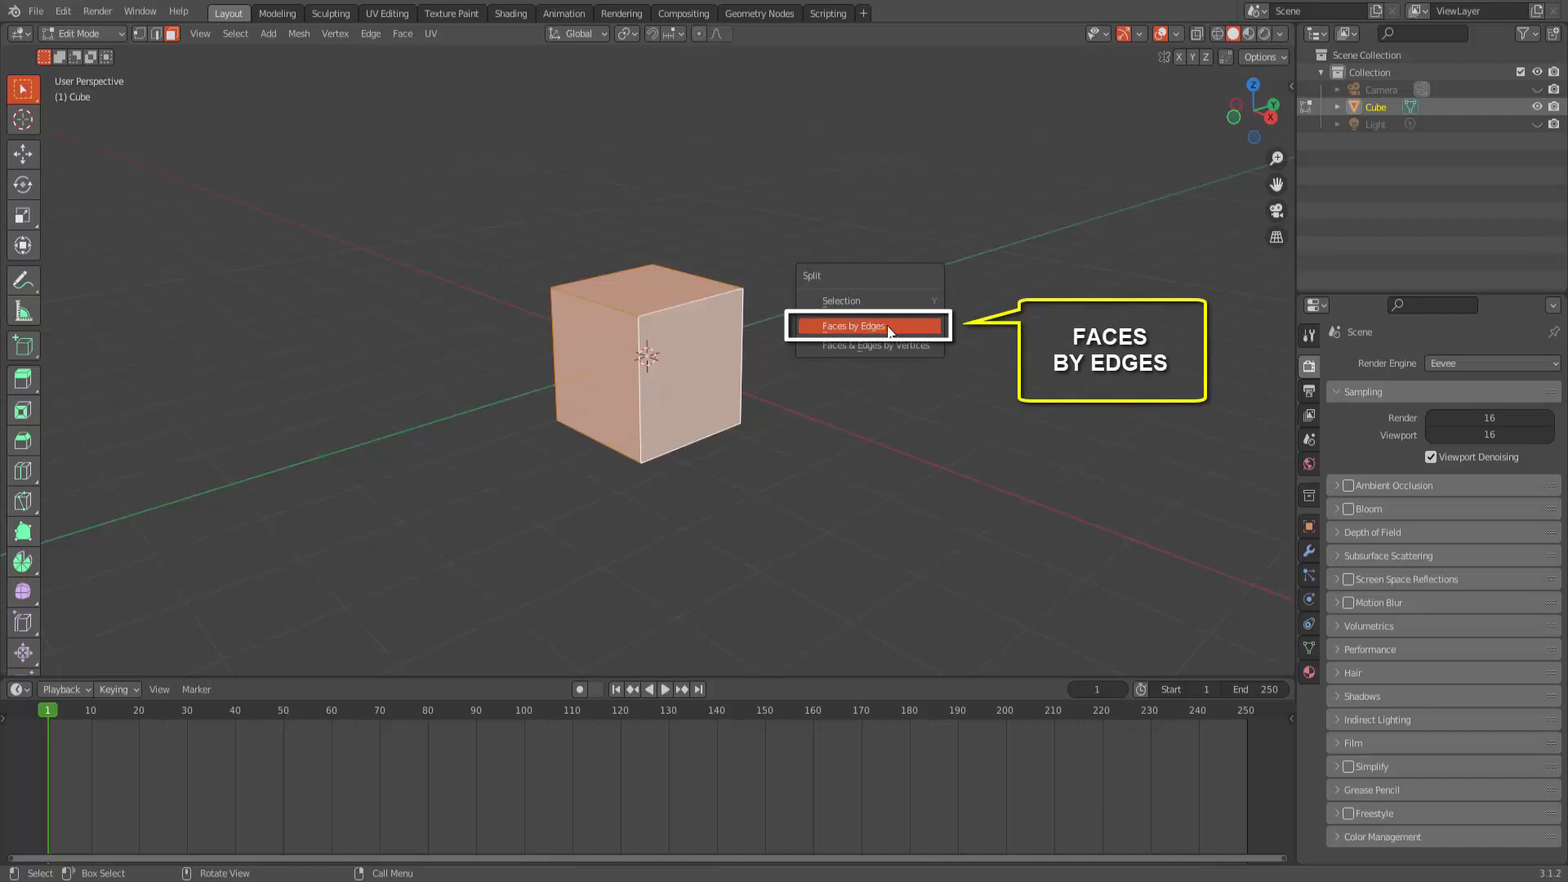
{"action": "left_click", "coordinate": [895, 327]}
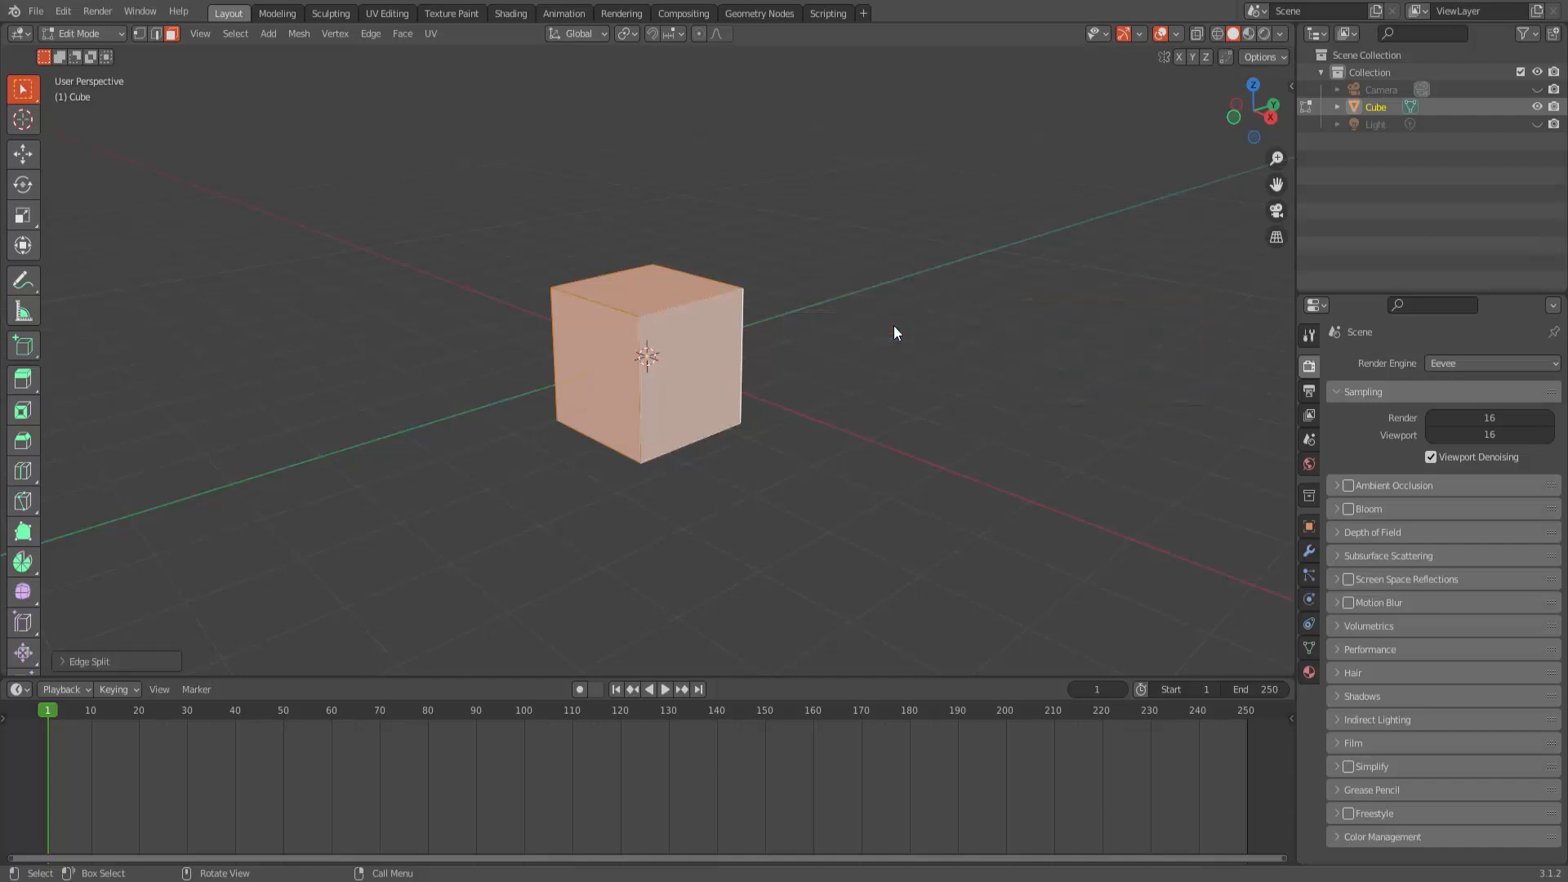
{"action": "left_click", "coordinate": [893, 325]}
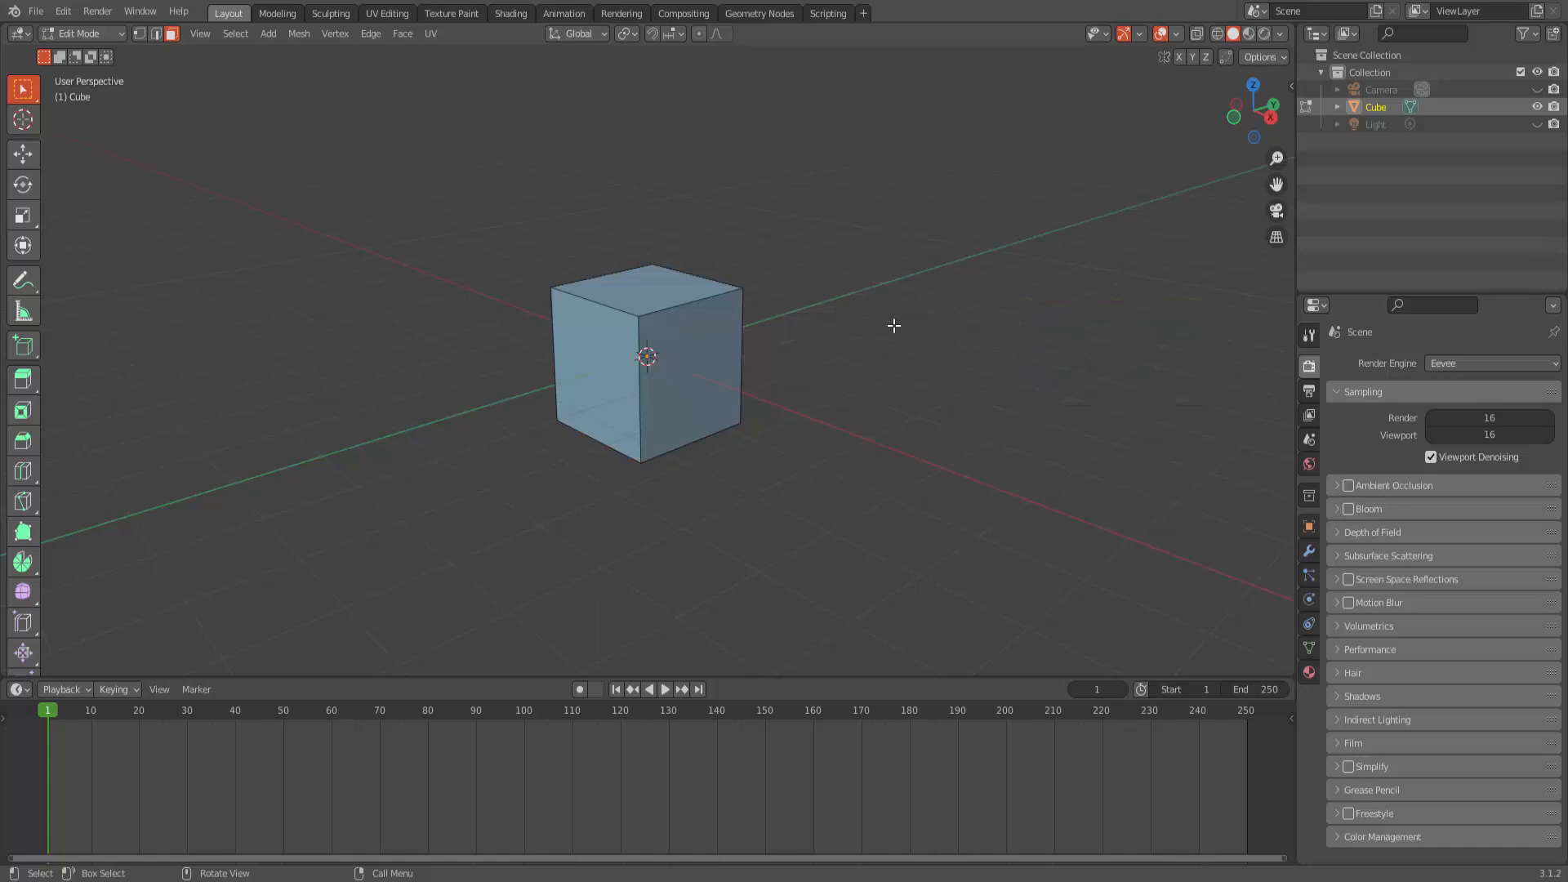
Move the two visible side faces outward to the left and right of the cube and the top face up above it.
{"action": "left_click", "coordinate": [593, 365]}
{"action": "key", "text": "g"}
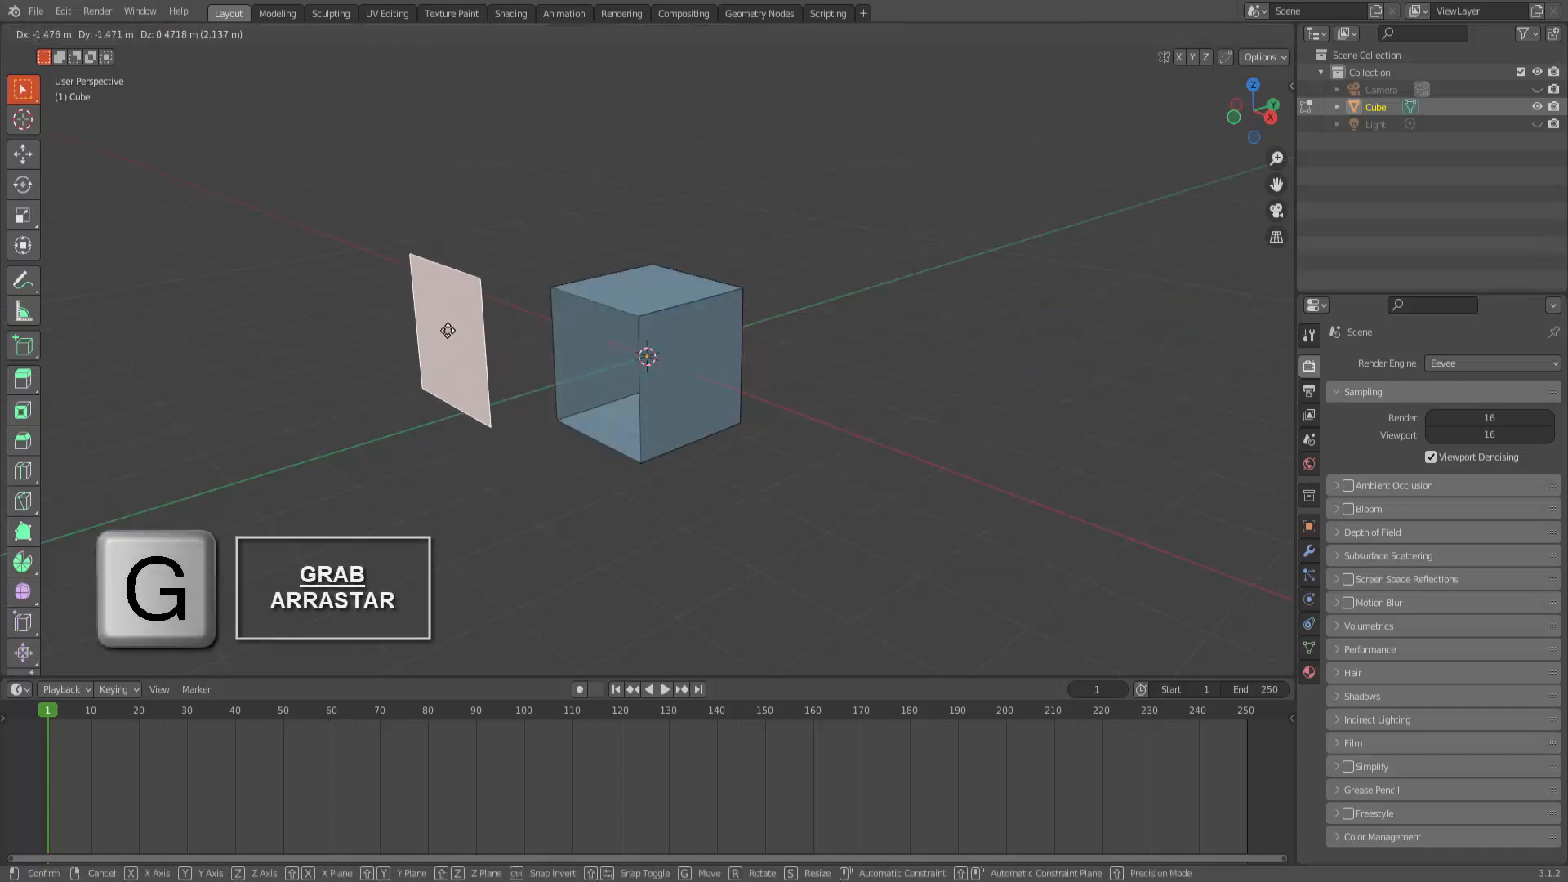
{"action": "left_click", "coordinate": [480, 378]}
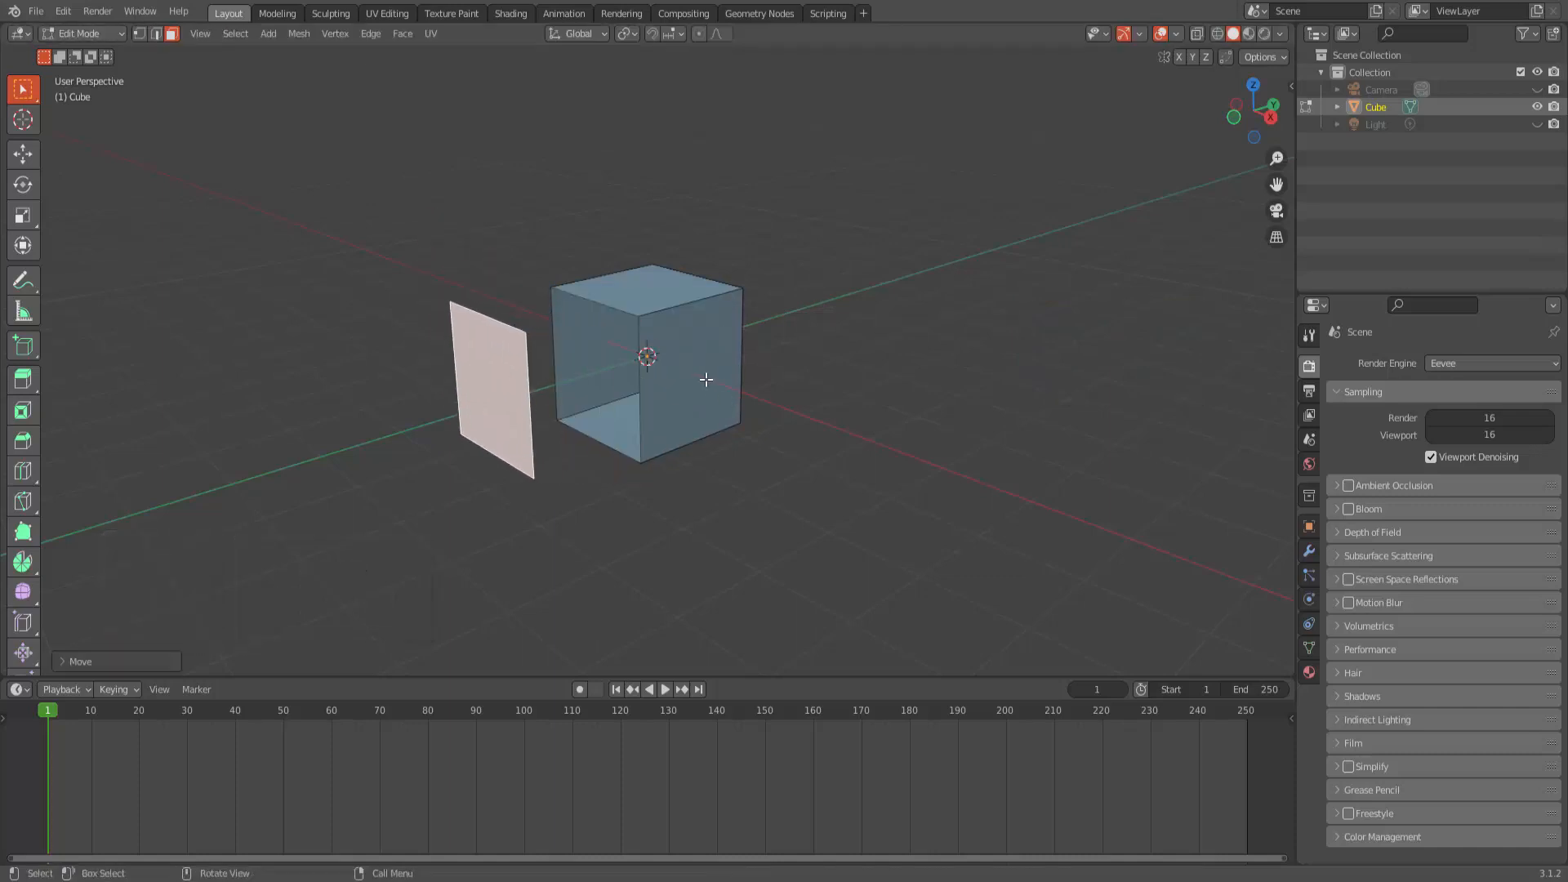
{"action": "left_click", "coordinate": [706, 379]}
{"action": "key", "text": "g"}
{"action": "left_click", "coordinate": [995, 342]}
{"action": "left_click", "coordinate": [669, 301]}
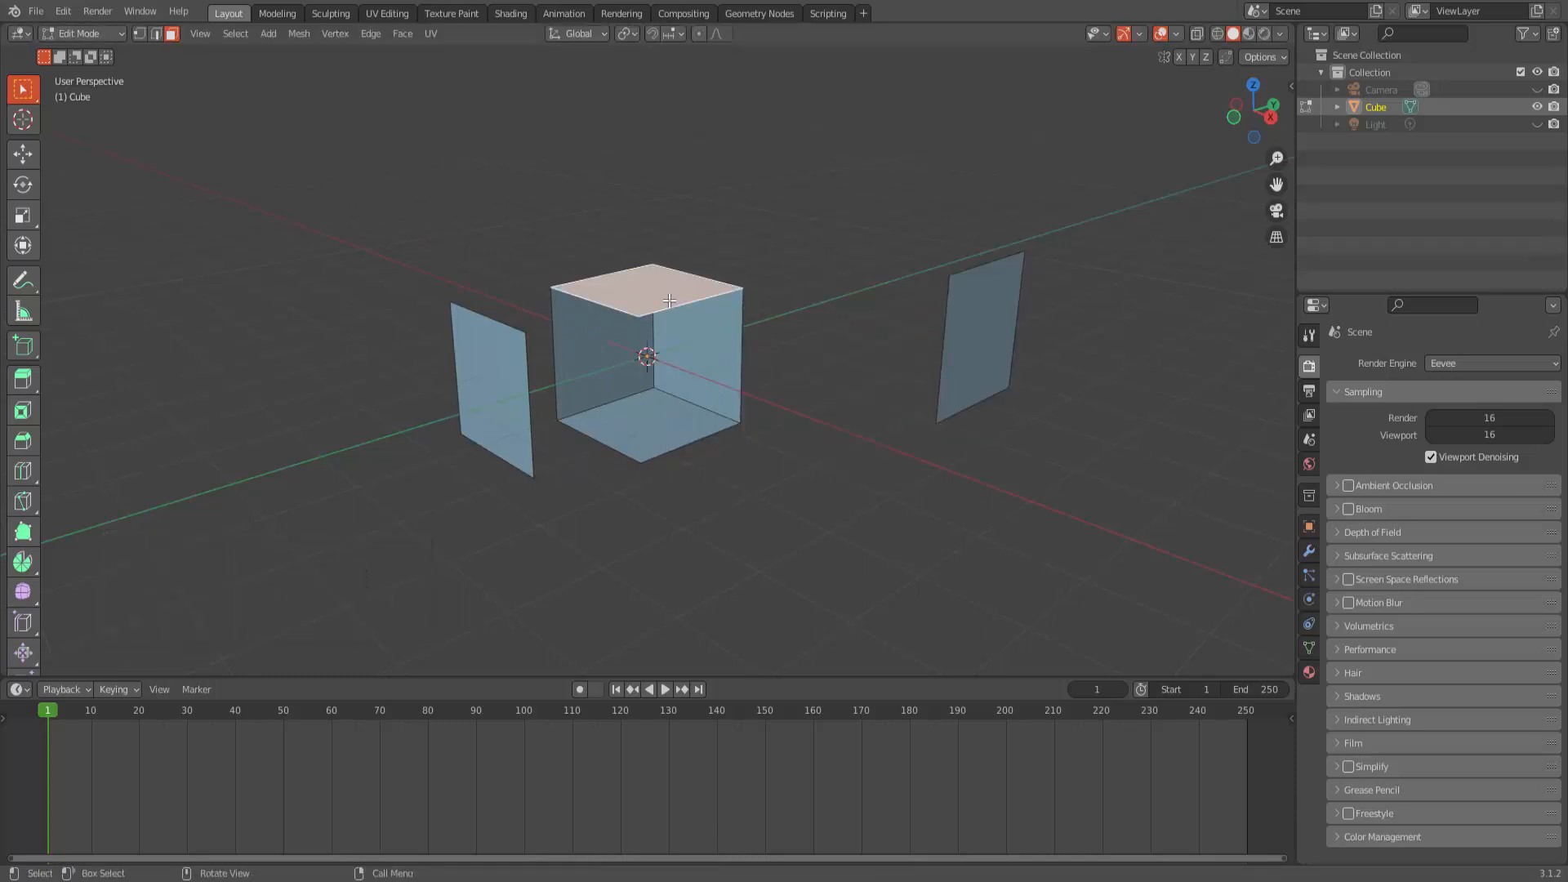
{"action": "key", "text": "g"}
{"action": "left_click", "coordinate": [785, 145]}
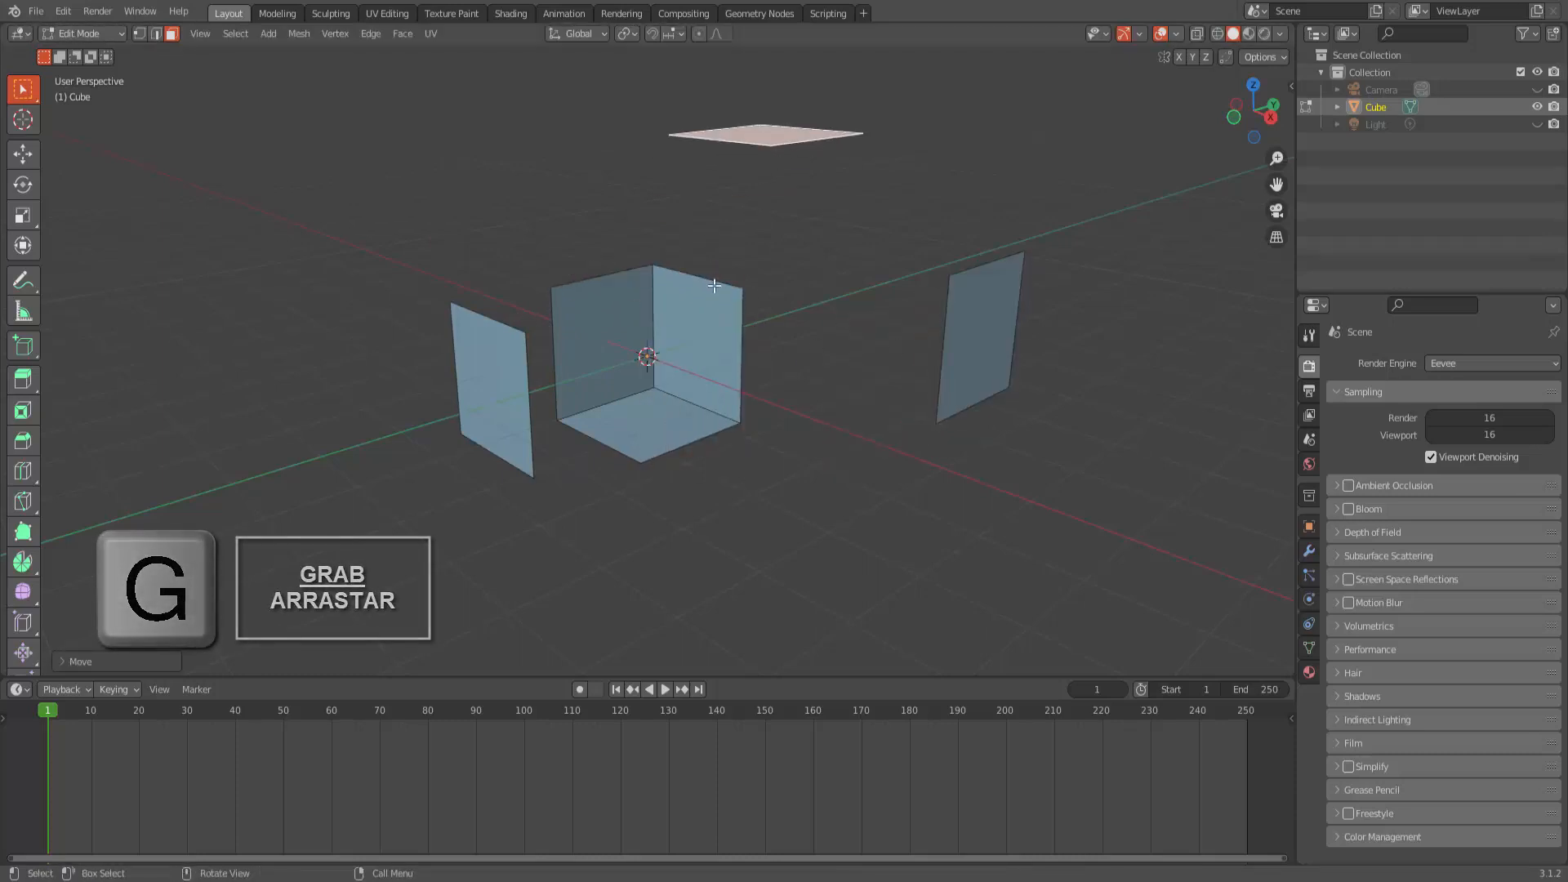
Move the back-right face out to the right of the cube and the back-left face up to the upper left.
{"action": "left_click", "coordinate": [710, 330]}
{"action": "key", "text": "g"}
{"action": "left_click", "coordinate": [802, 298]}
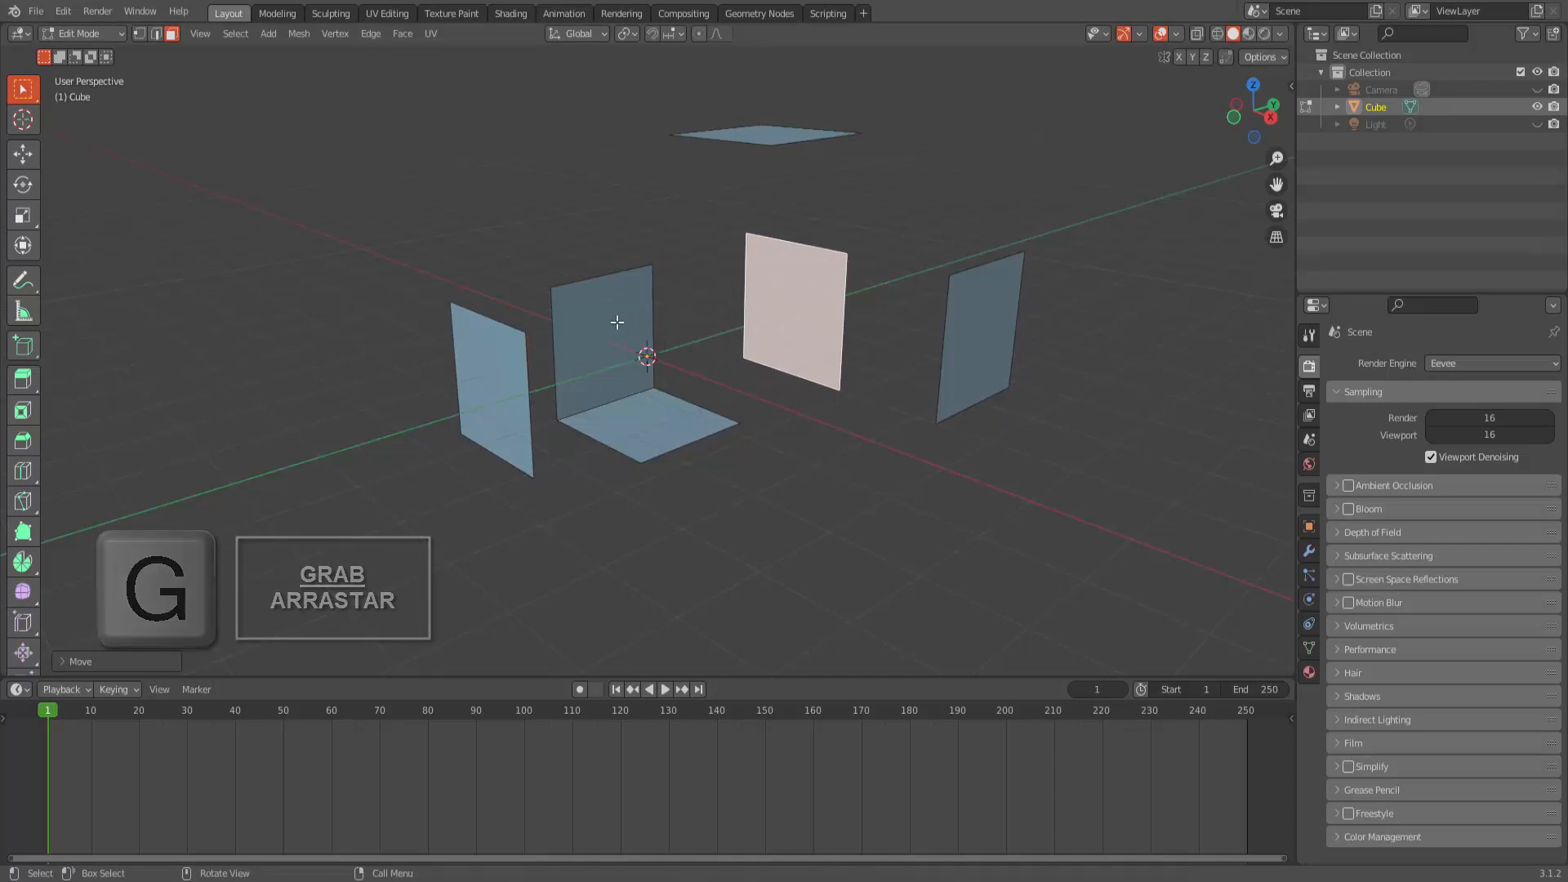
{"action": "left_click", "coordinate": [614, 322]}
{"action": "key", "text": "g"}
{"action": "left_click", "coordinate": [423, 144]}
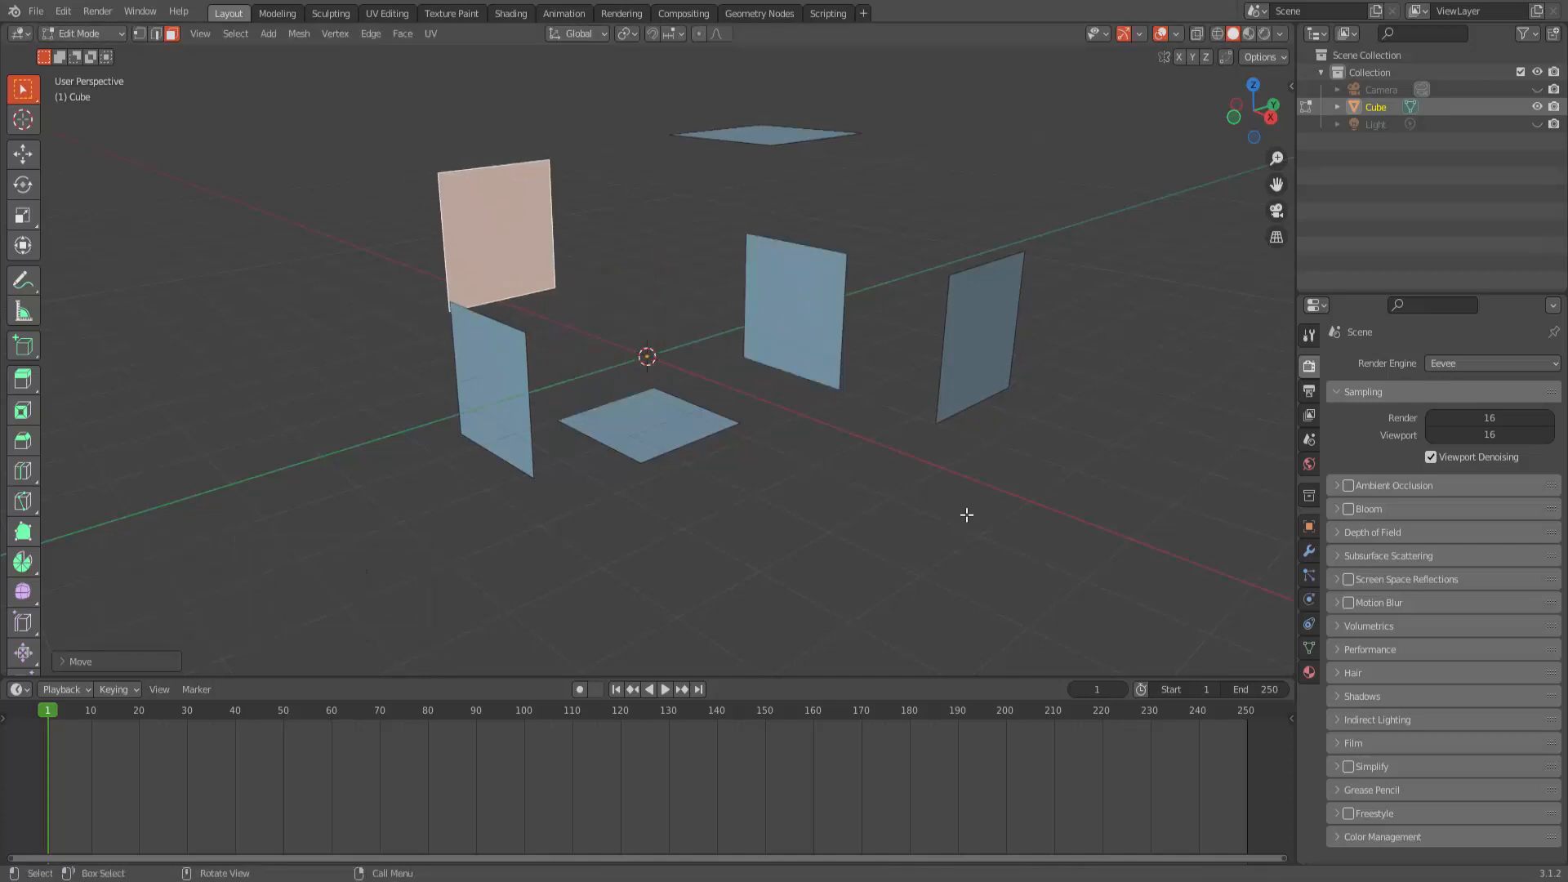
Undo all the face moves back to the closed cube and clear the selection.
{"action": "key", "text": "ctrl+z"}
{"action": "key", "text": "ctrl+z"}
{"action": "key", "text": "ctrl+z"}
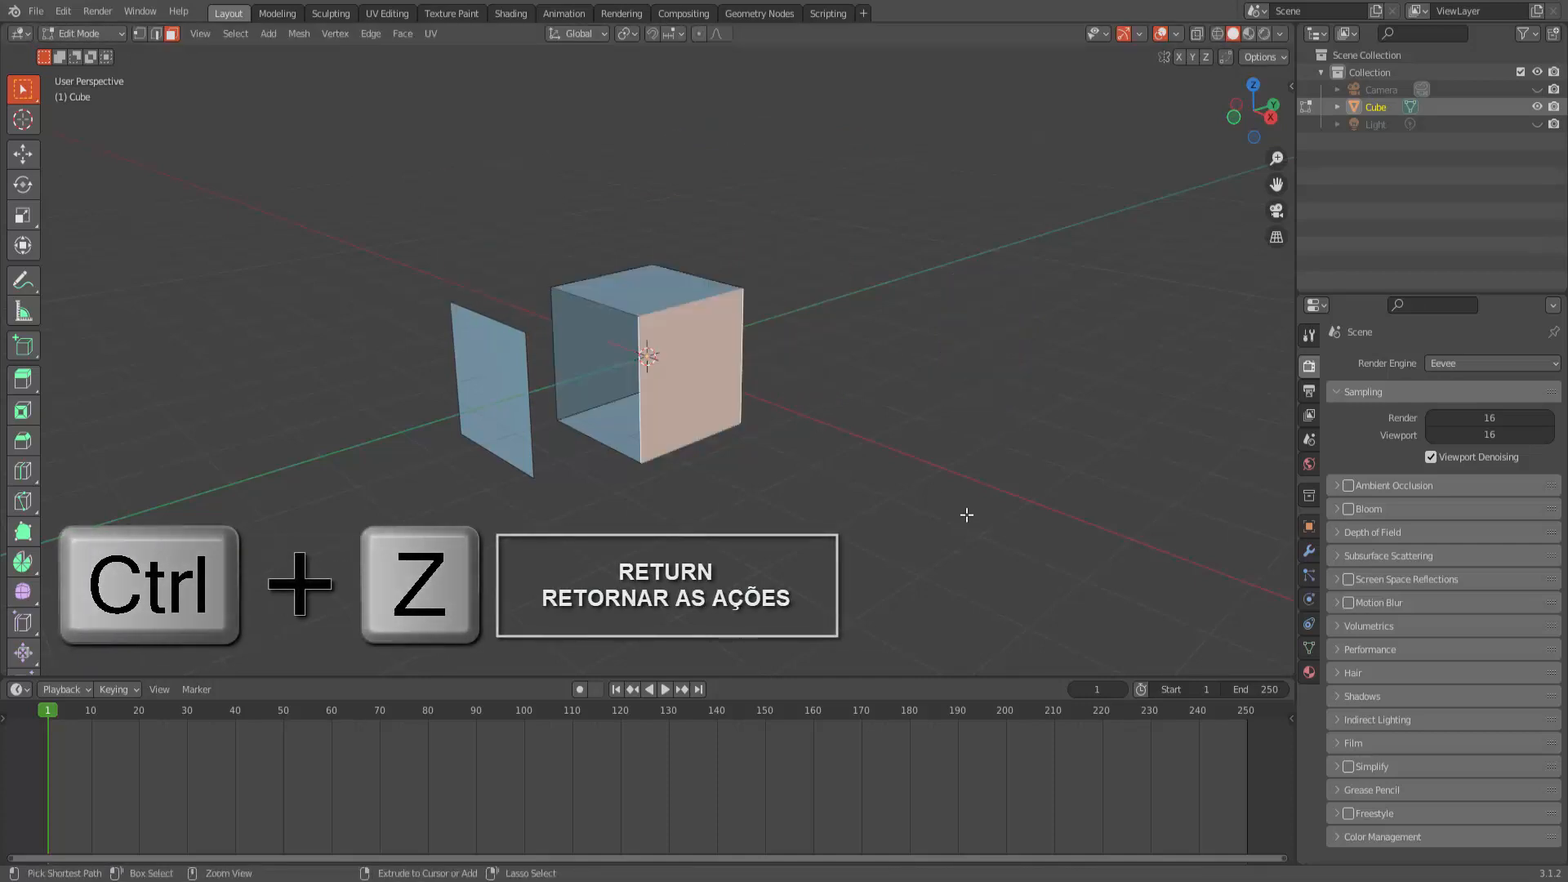
{"action": "key", "text": "ctrl+z"}
{"action": "left_click", "coordinate": [903, 450]}
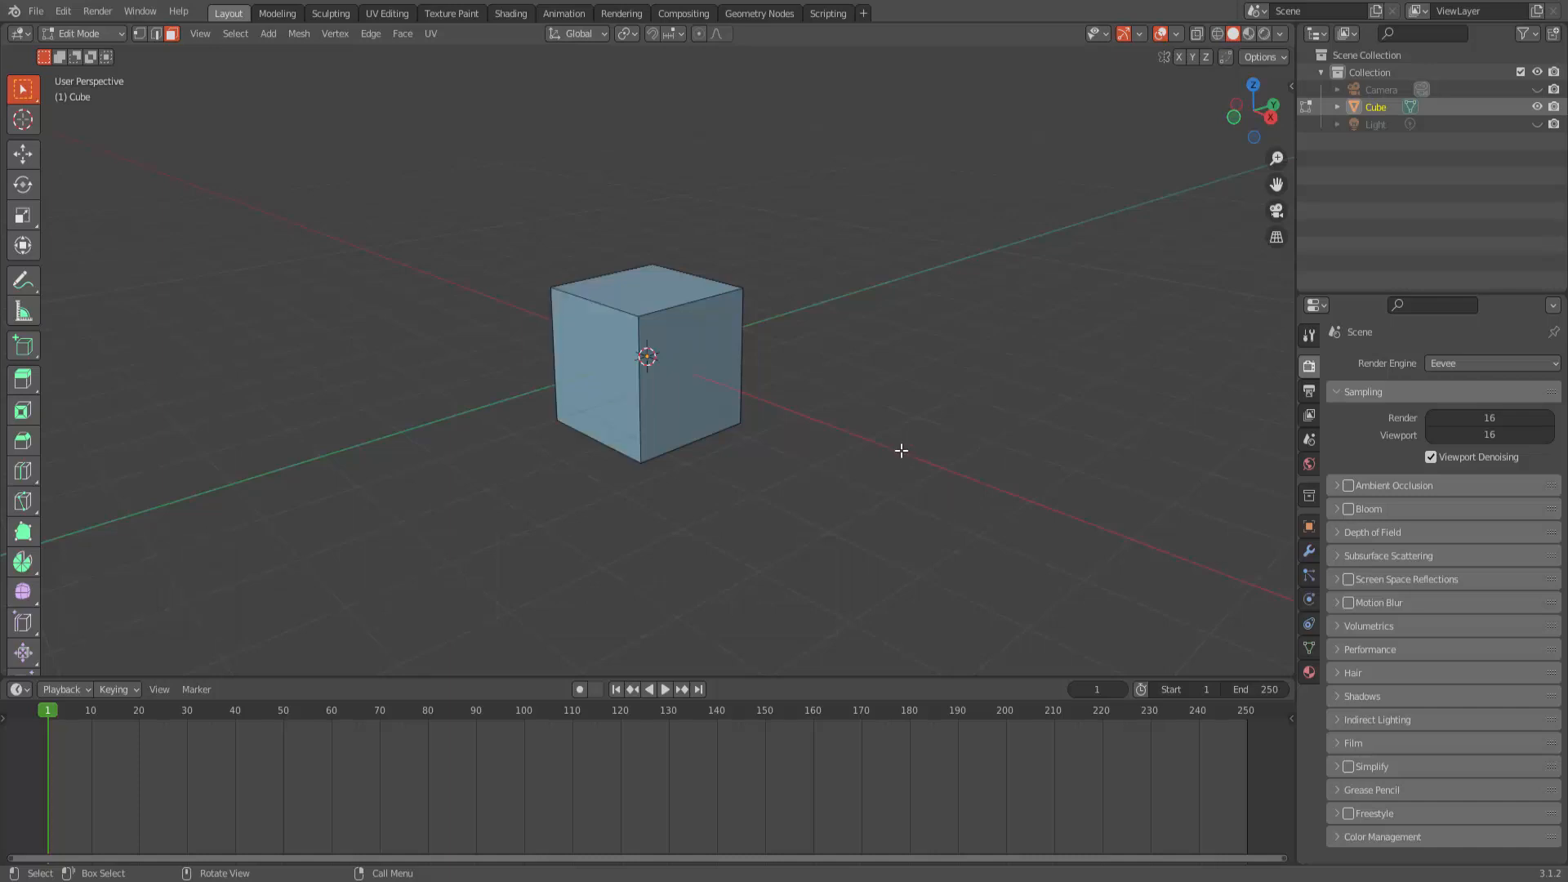
Select all of the cube's faces and separate them into individual objects By Loose Parts.
{"action": "left_click_drag", "start_coordinate": [538, 230], "coordinate": [834, 506]}
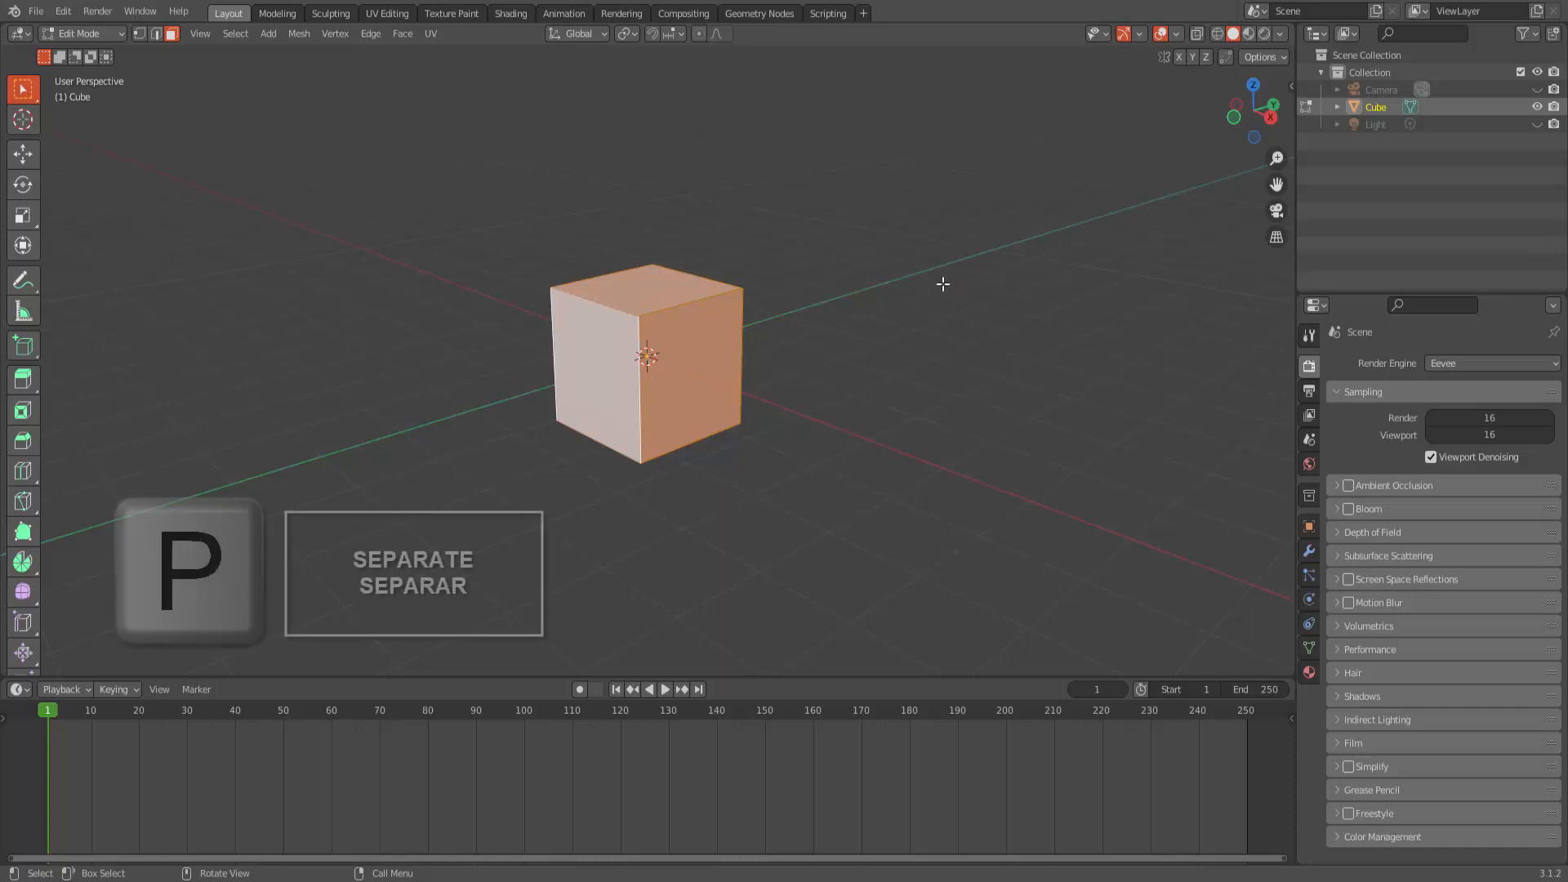
{"action": "key", "text": "p"}
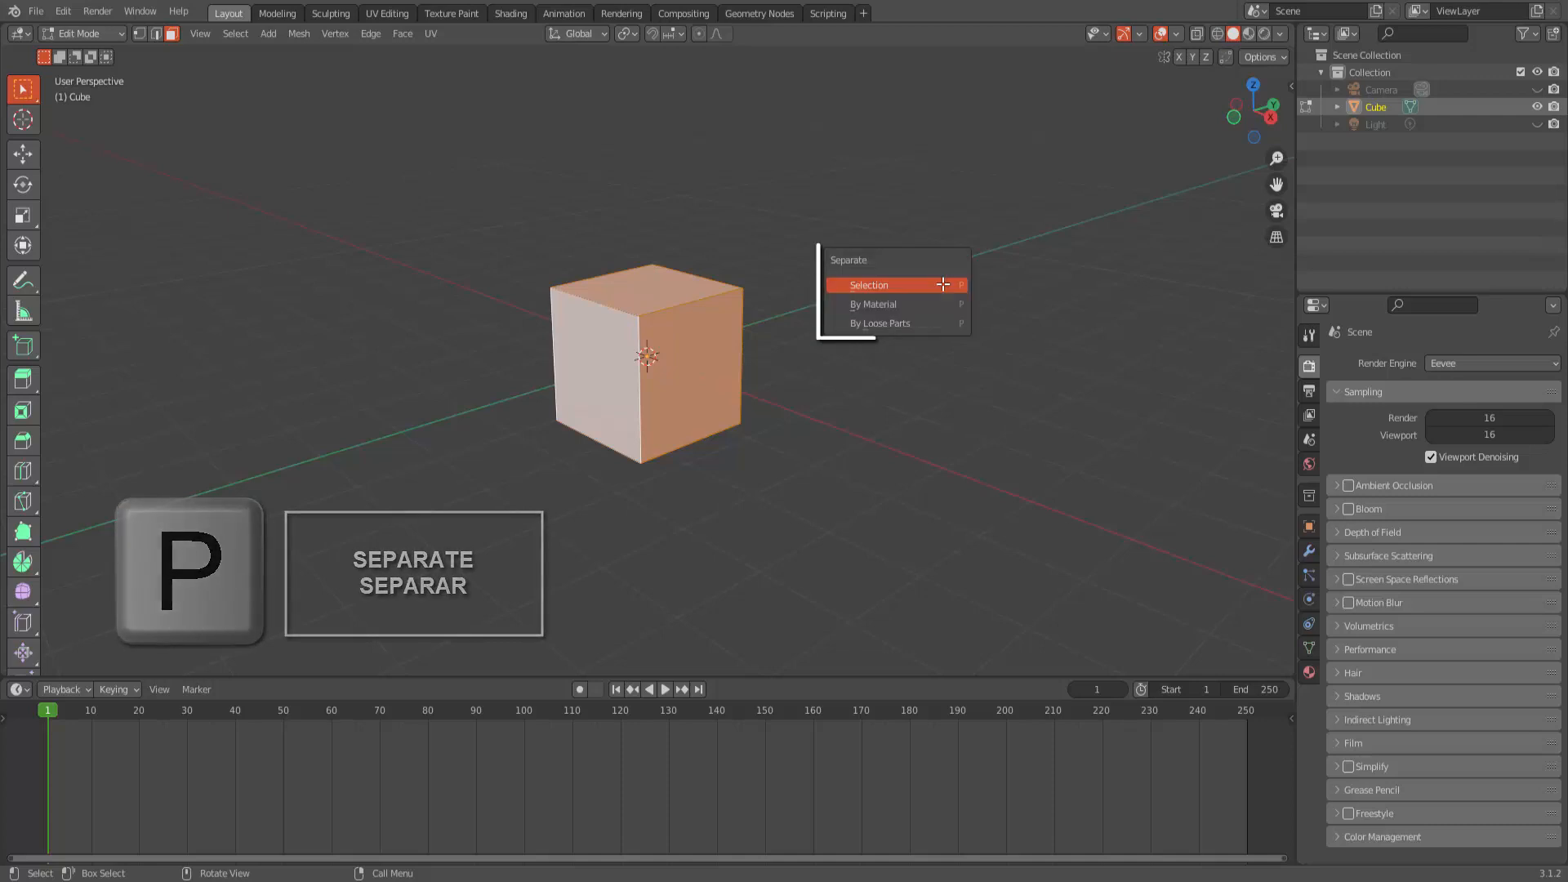
{"action": "left_click", "coordinate": [921, 325]}
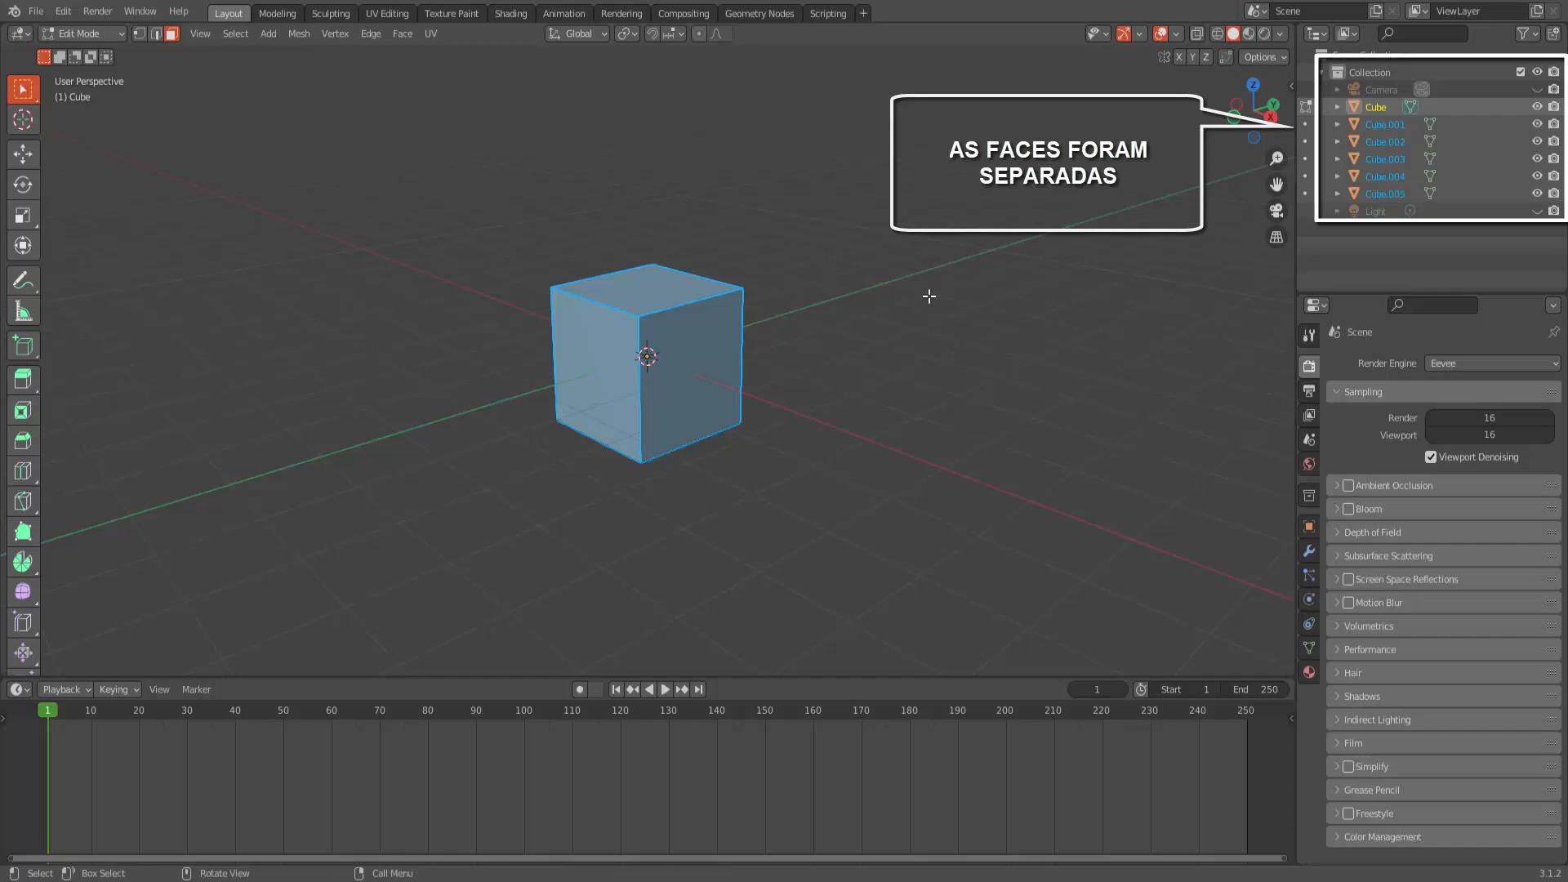
Switch to Object Mode and select the right-hand side face and the top face in turn to check they are separate objects.
{"action": "left_click", "coordinate": [78, 33]}
{"action": "left_click", "coordinate": [78, 54]}
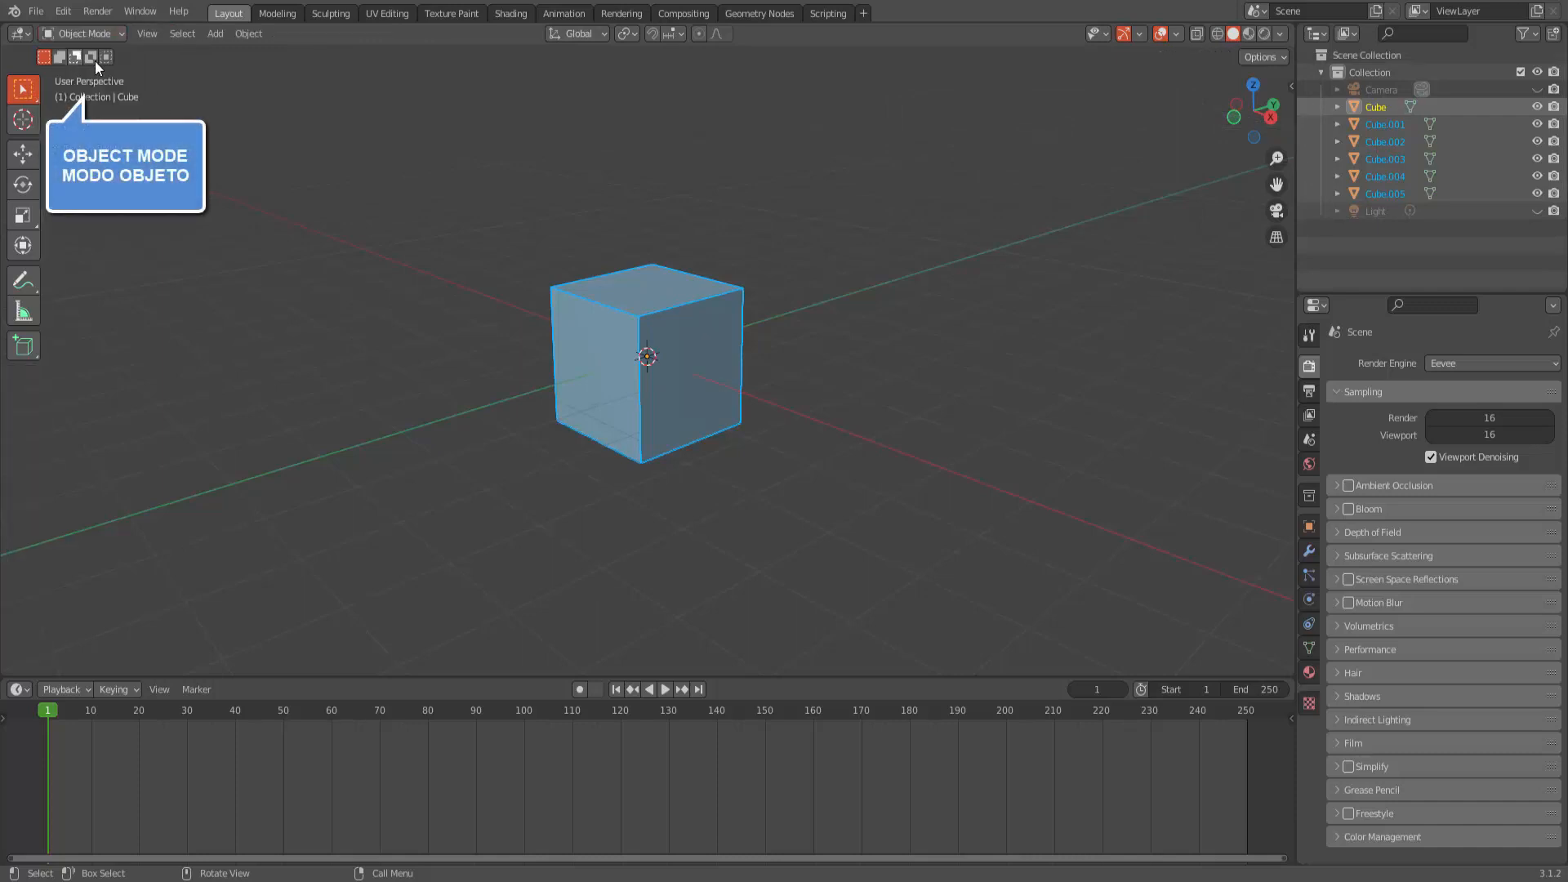
{"action": "left_click", "coordinate": [710, 354]}
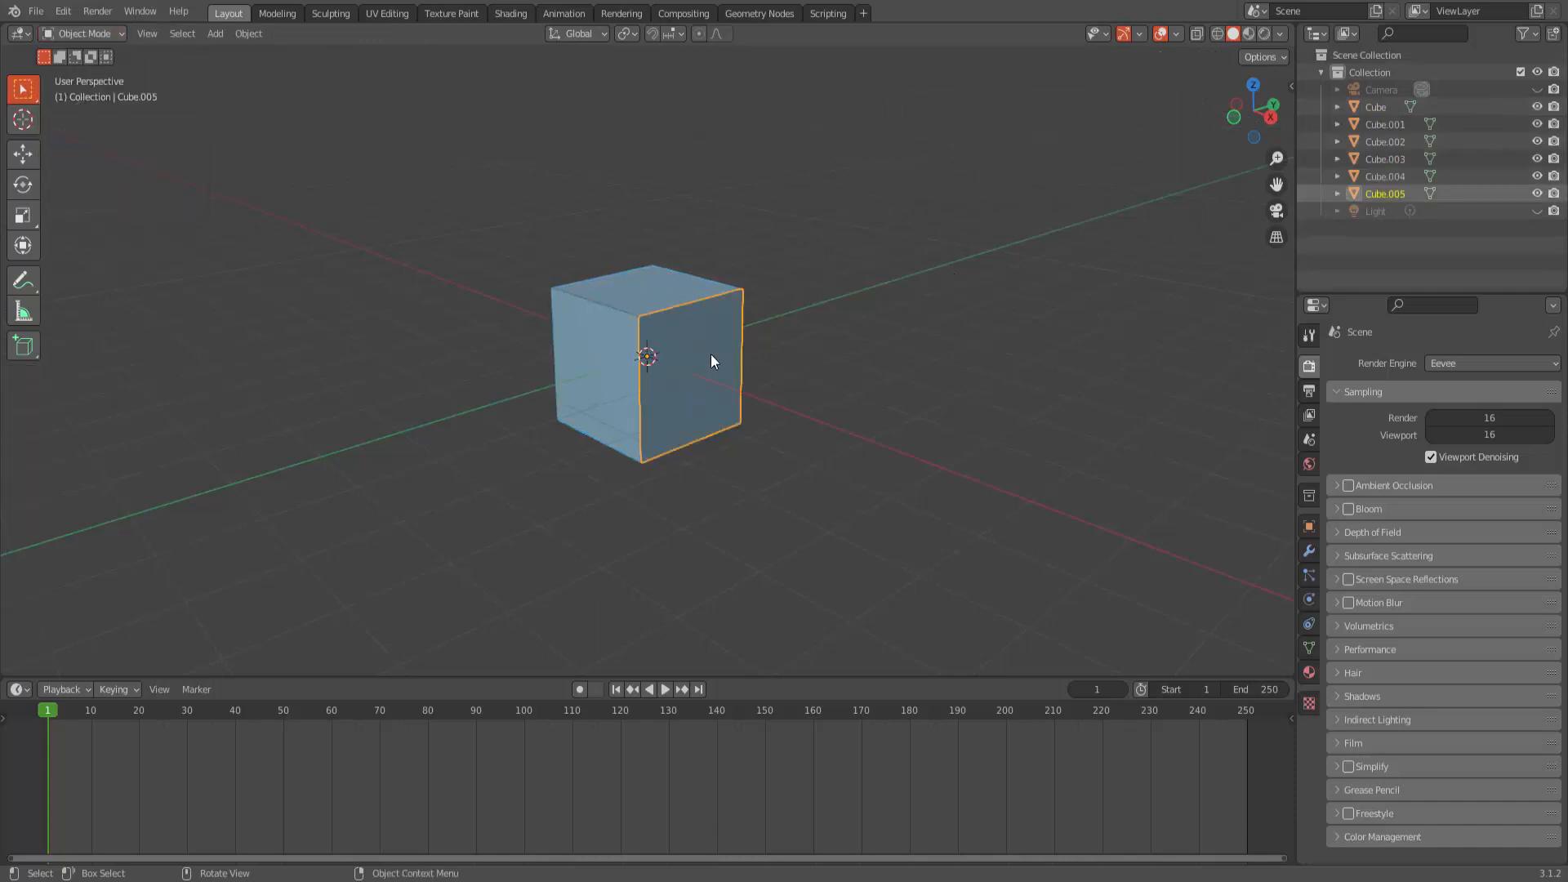
{"action": "left_click", "coordinate": [618, 295]}
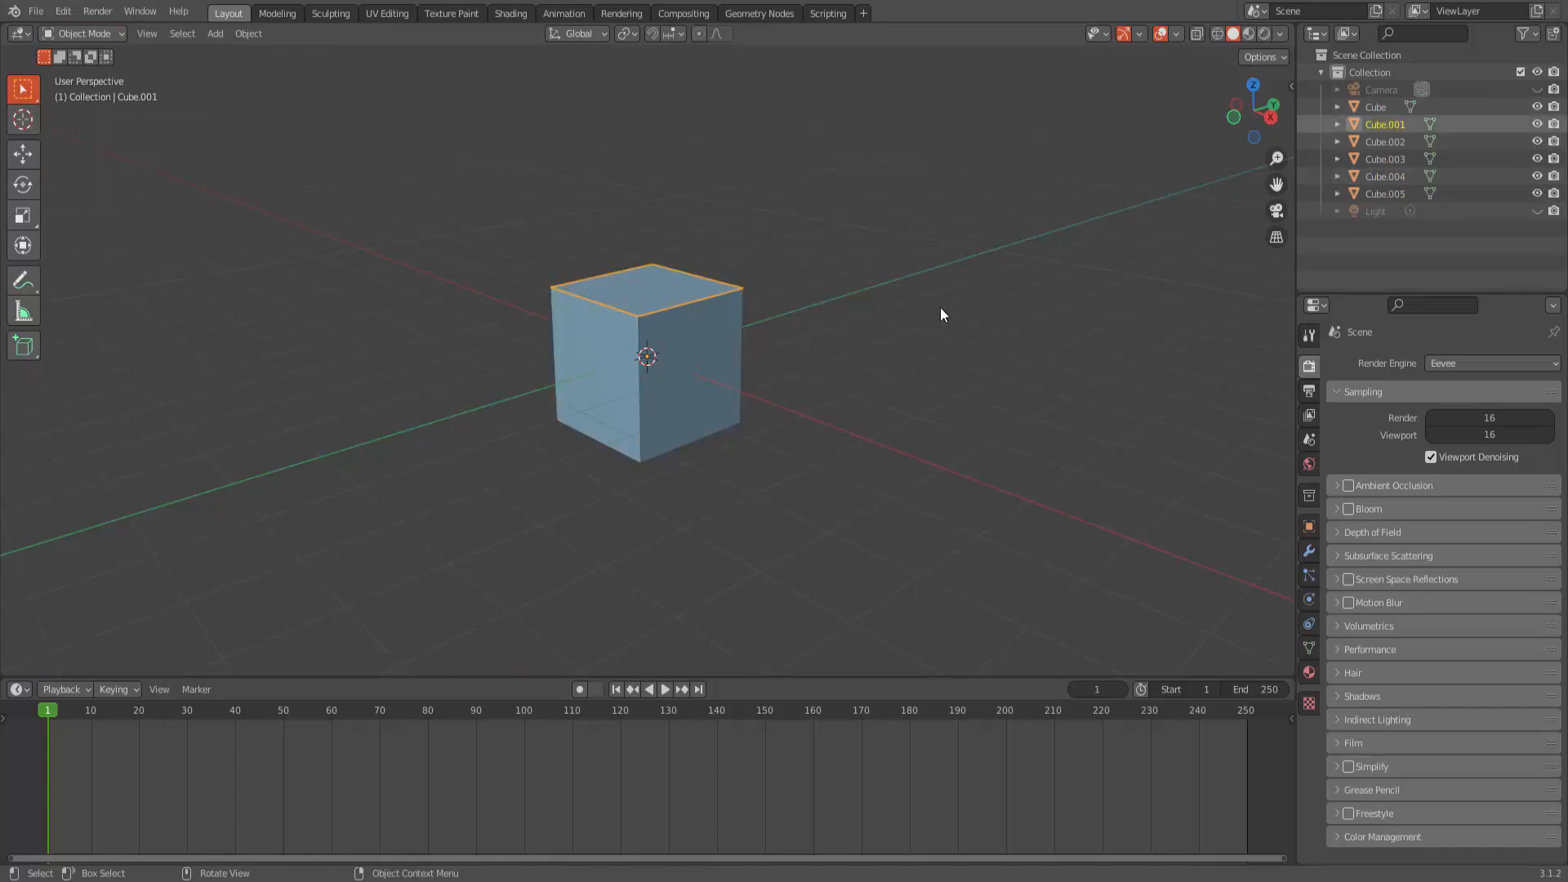
Test-rotate the right-hand side face around the global Y axis to check its origin point, and undo the rotation.
{"action": "left_click", "coordinate": [700, 381]}
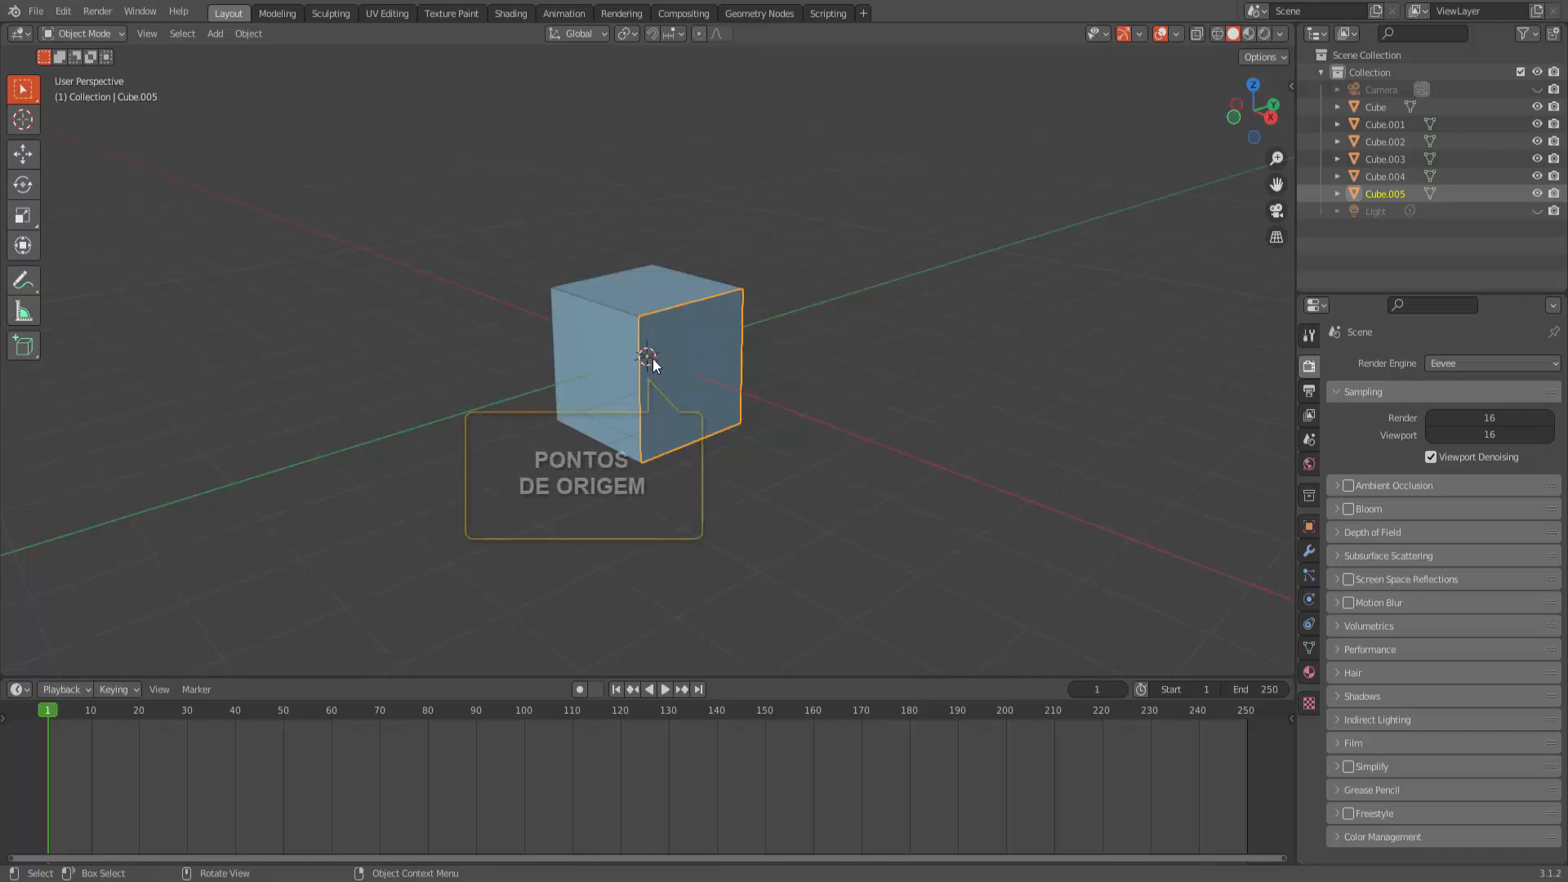
{"action": "middle_click_drag", "start_coordinate": [928, 440], "coordinate": [992, 423]}
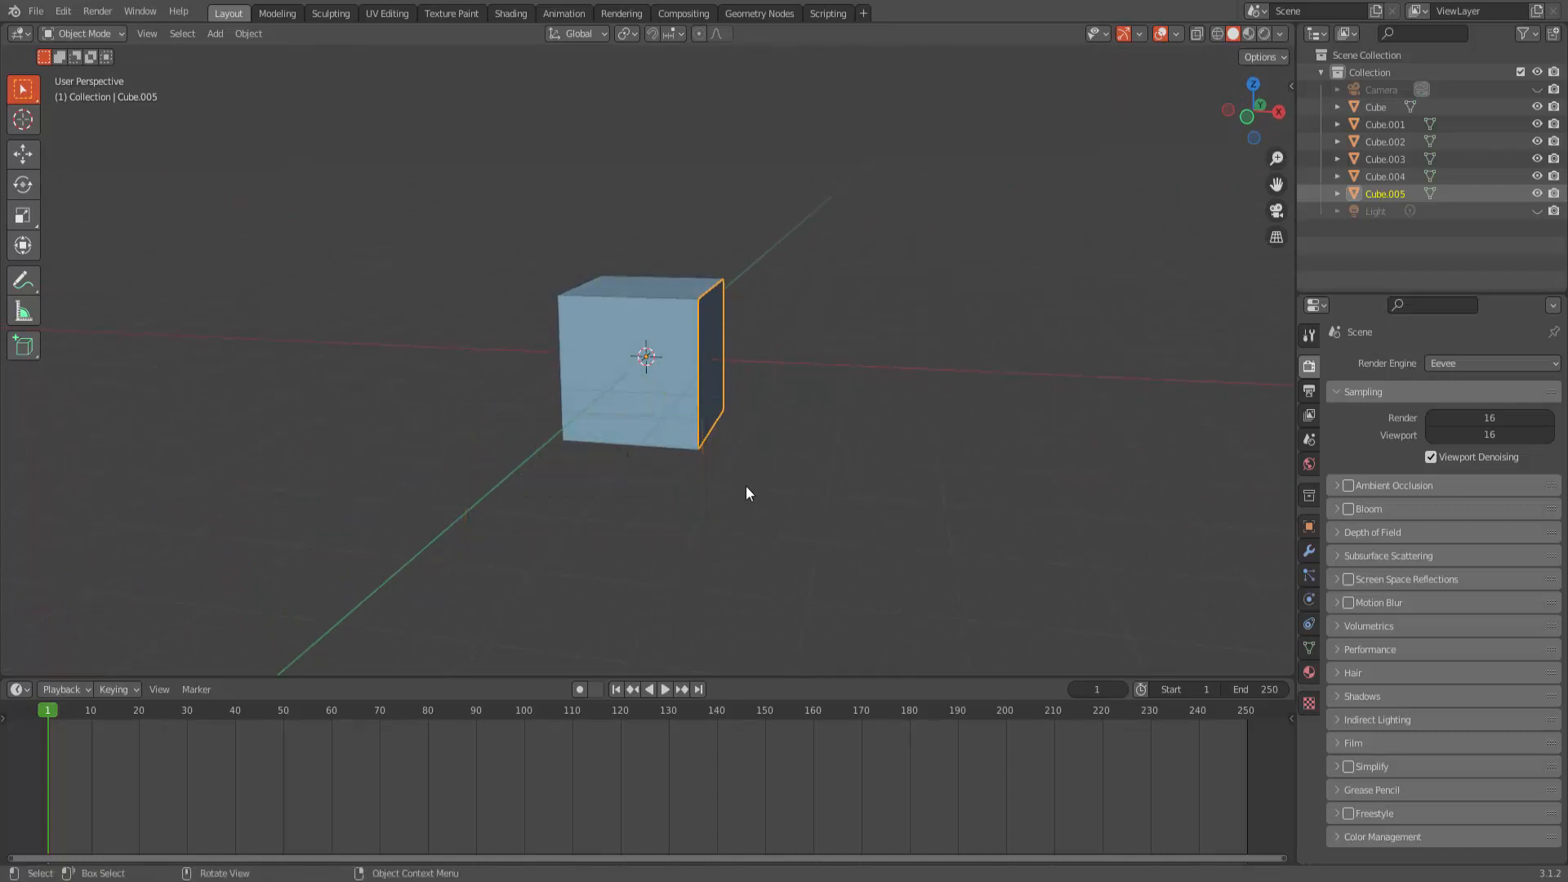
{"action": "key", "text": "r"}
{"action": "key", "text": "y"}
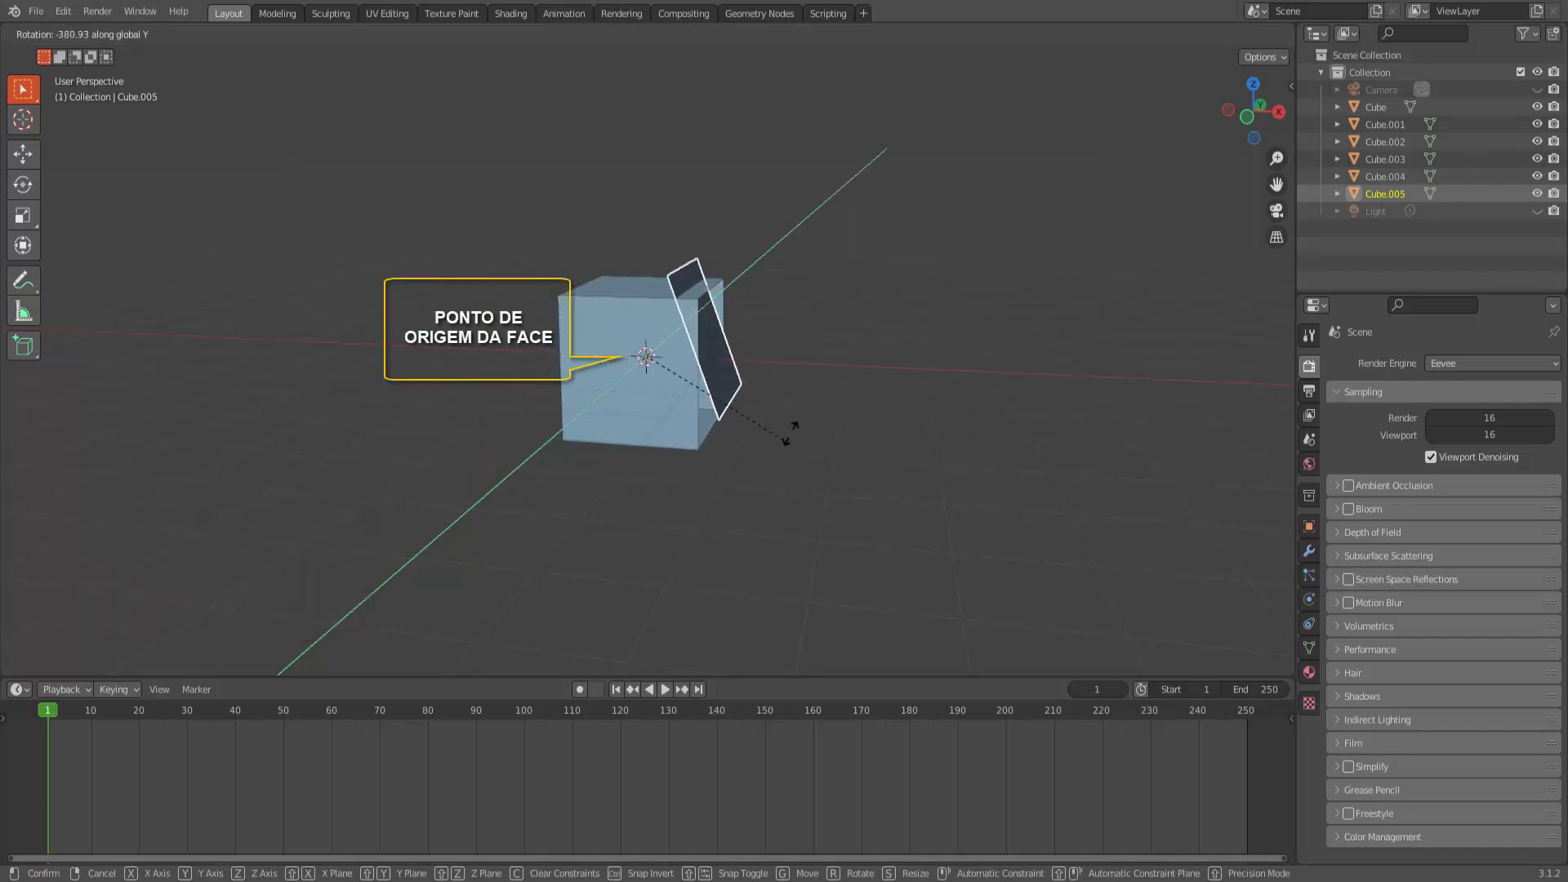
{"action": "left_click", "coordinate": [549, 206]}
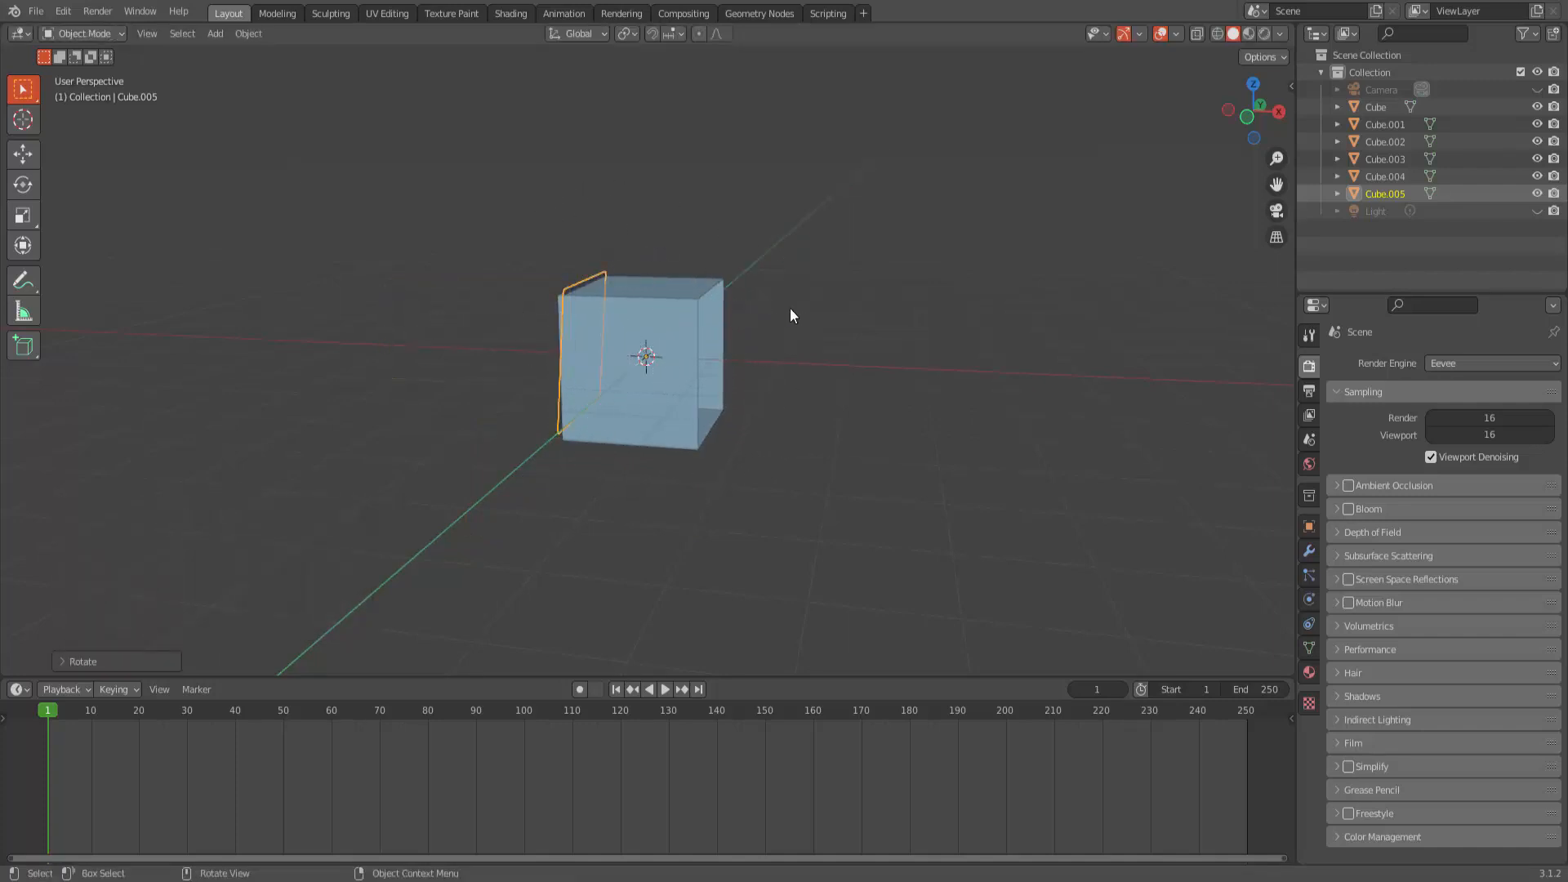
{"action": "key", "text": "ctrl+z"}
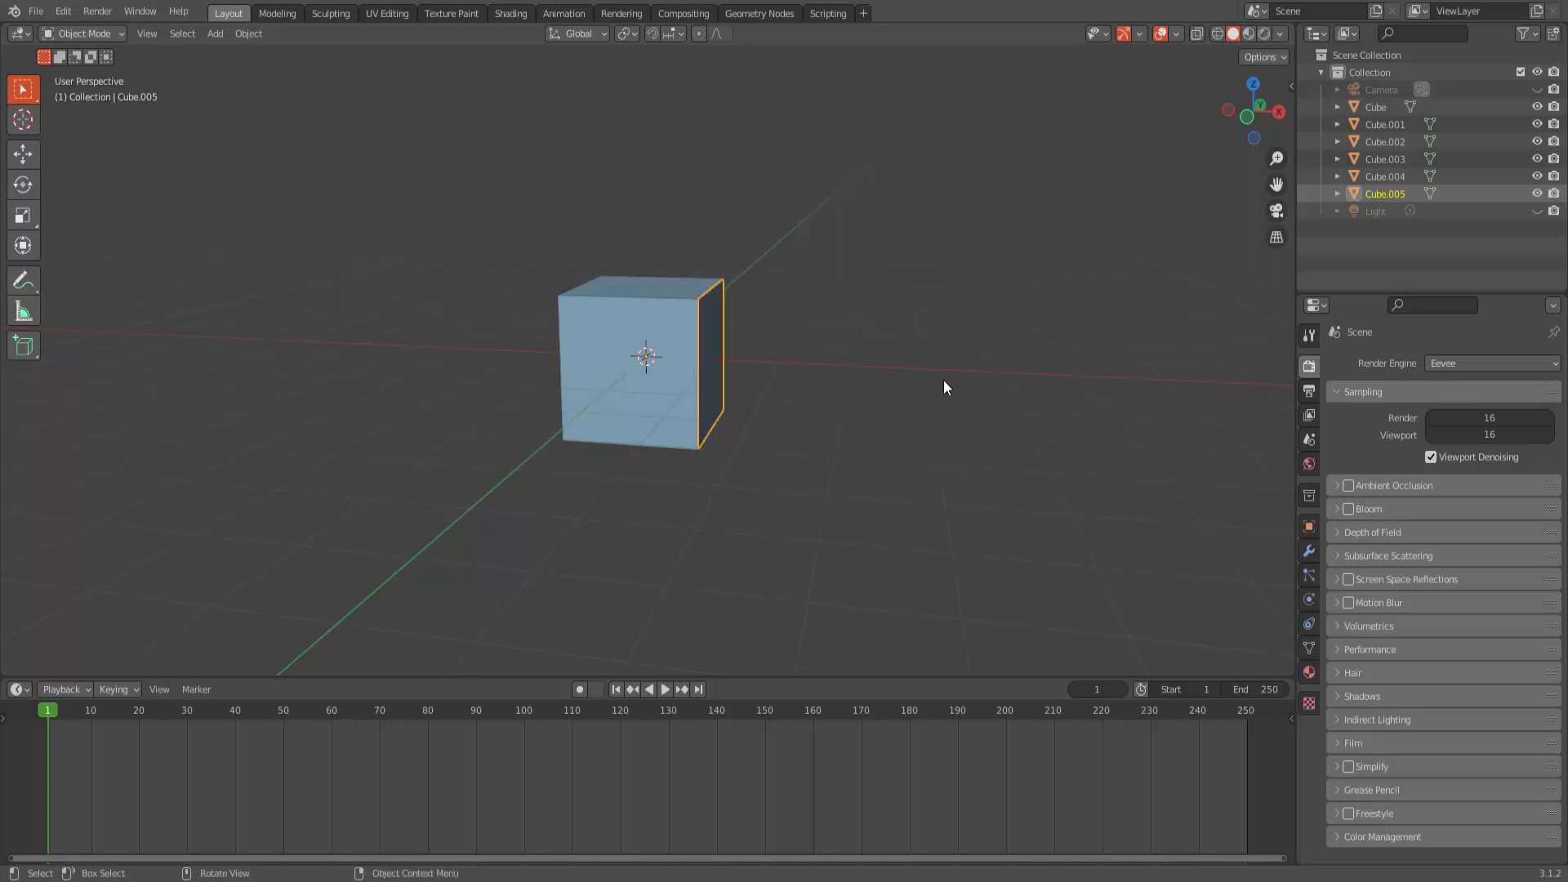
{"action": "middle_click_drag", "start_coordinate": [944, 380], "coordinate": [861, 387]}
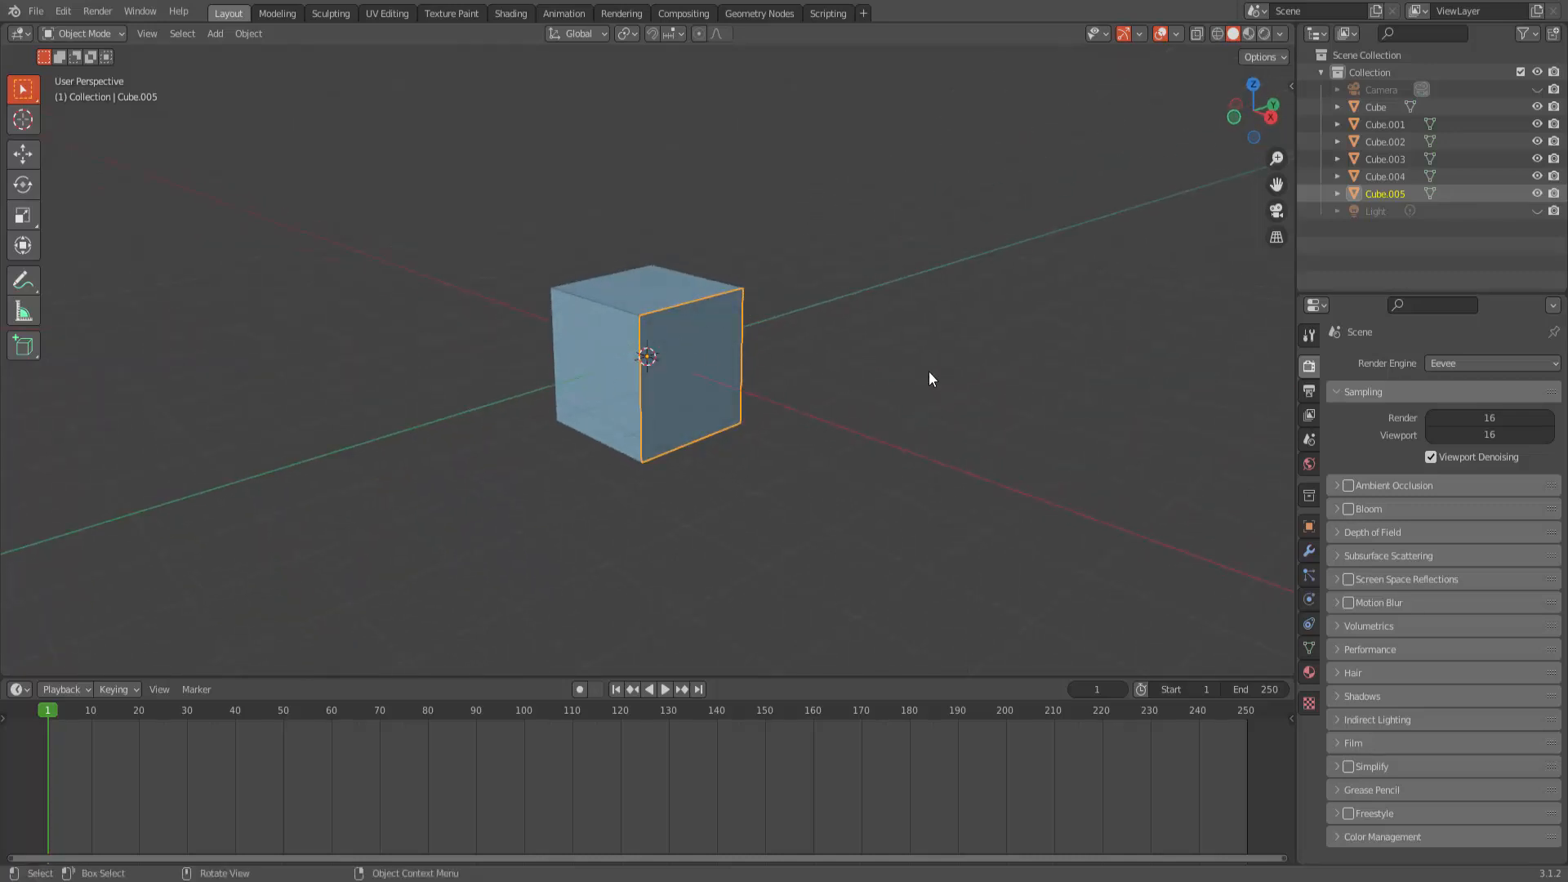
Select all the separated faces and set their origins to Origin to Center of Mass (Surface).
{"action": "key", "text": "a"}
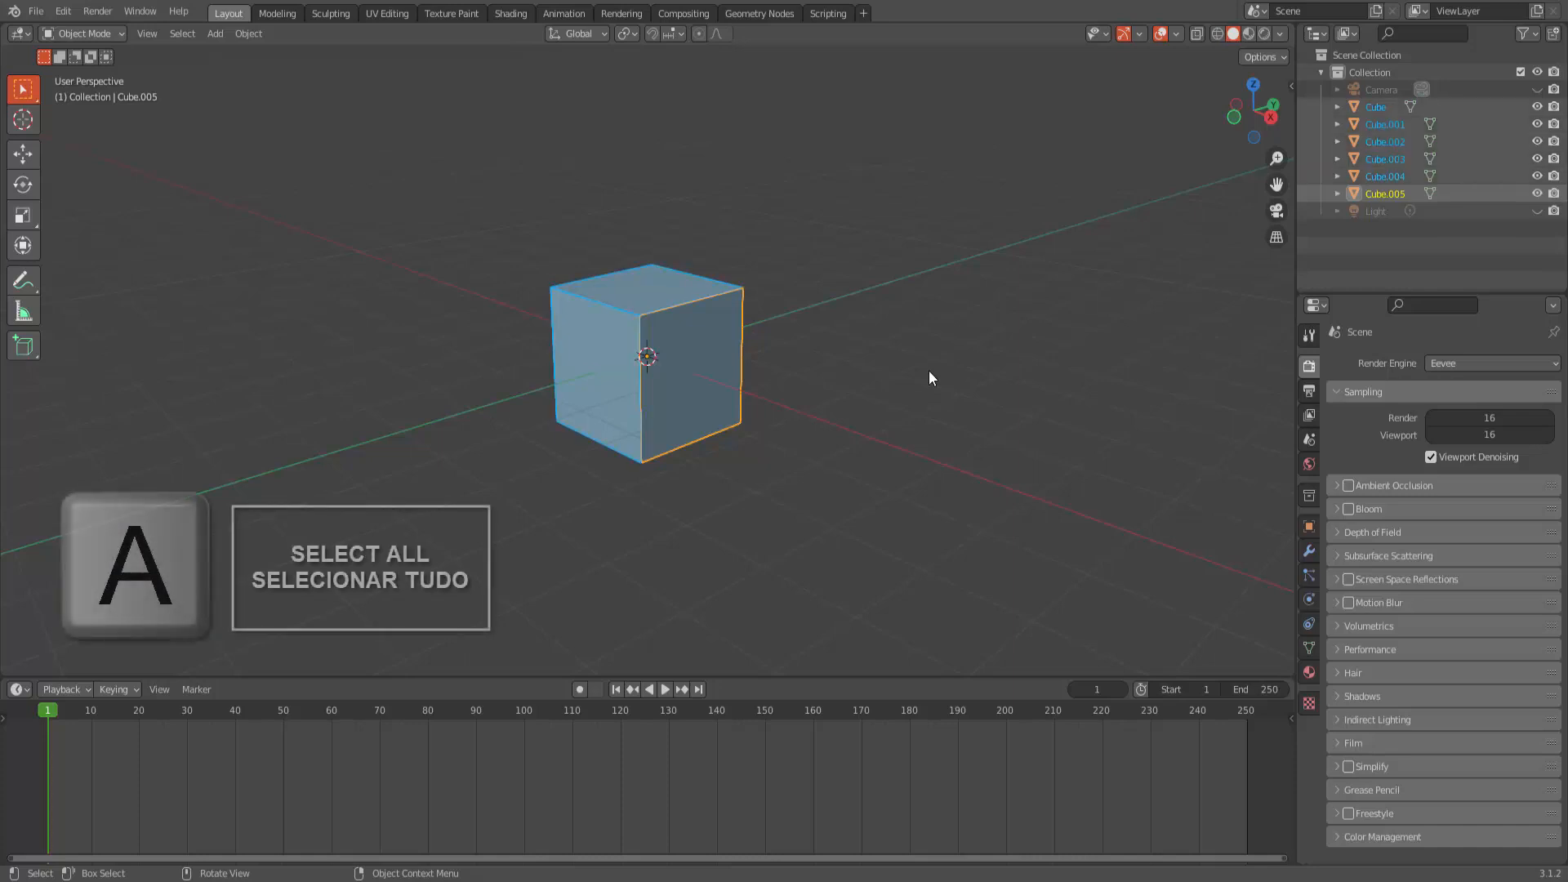
{"action": "right_click", "coordinate": [978, 310]}
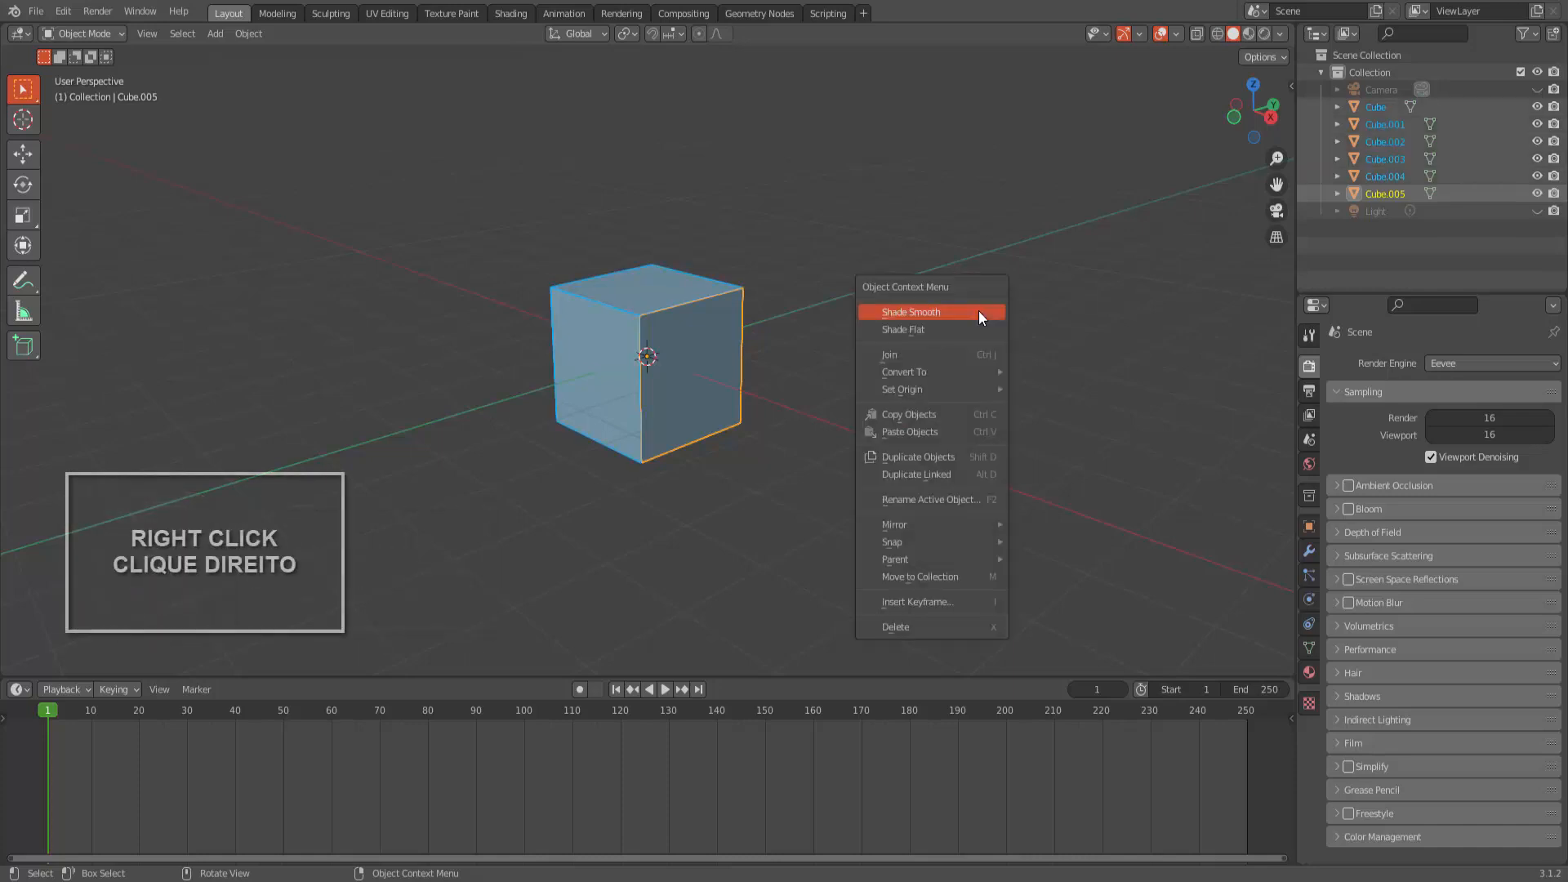
{"action": "mouse_move", "coordinate": [943, 390]}
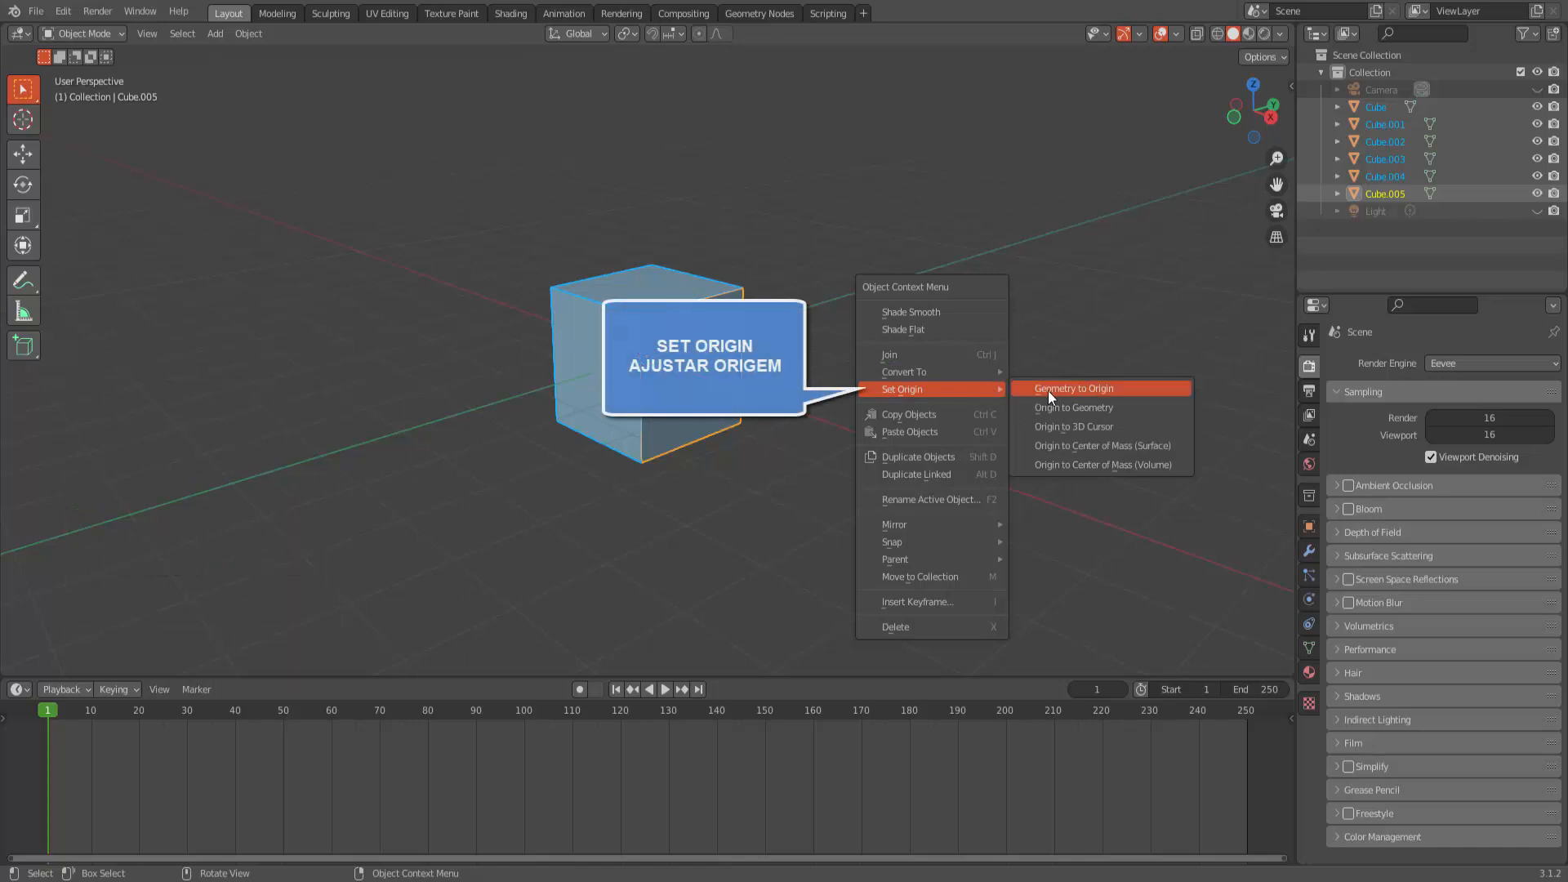
{"action": "left_click", "coordinate": [1101, 448]}
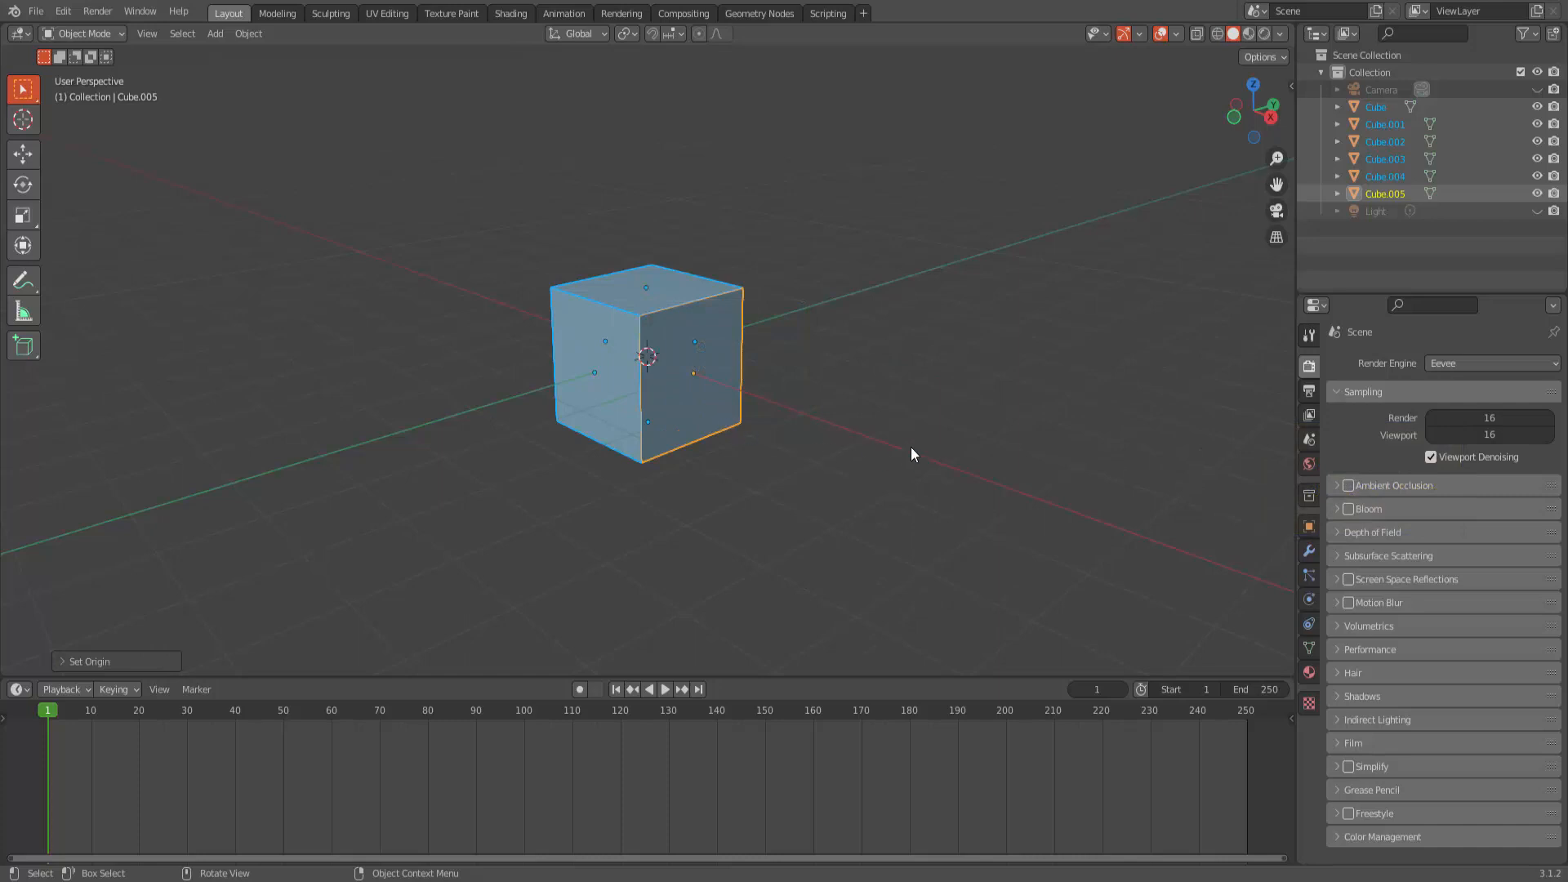
Test-rotate the side face on the positive Y side around the global X axis to check its new origin, cancelling the rotation.
{"action": "middle_click_drag", "start_coordinate": [912, 447], "coordinate": [949, 440]}
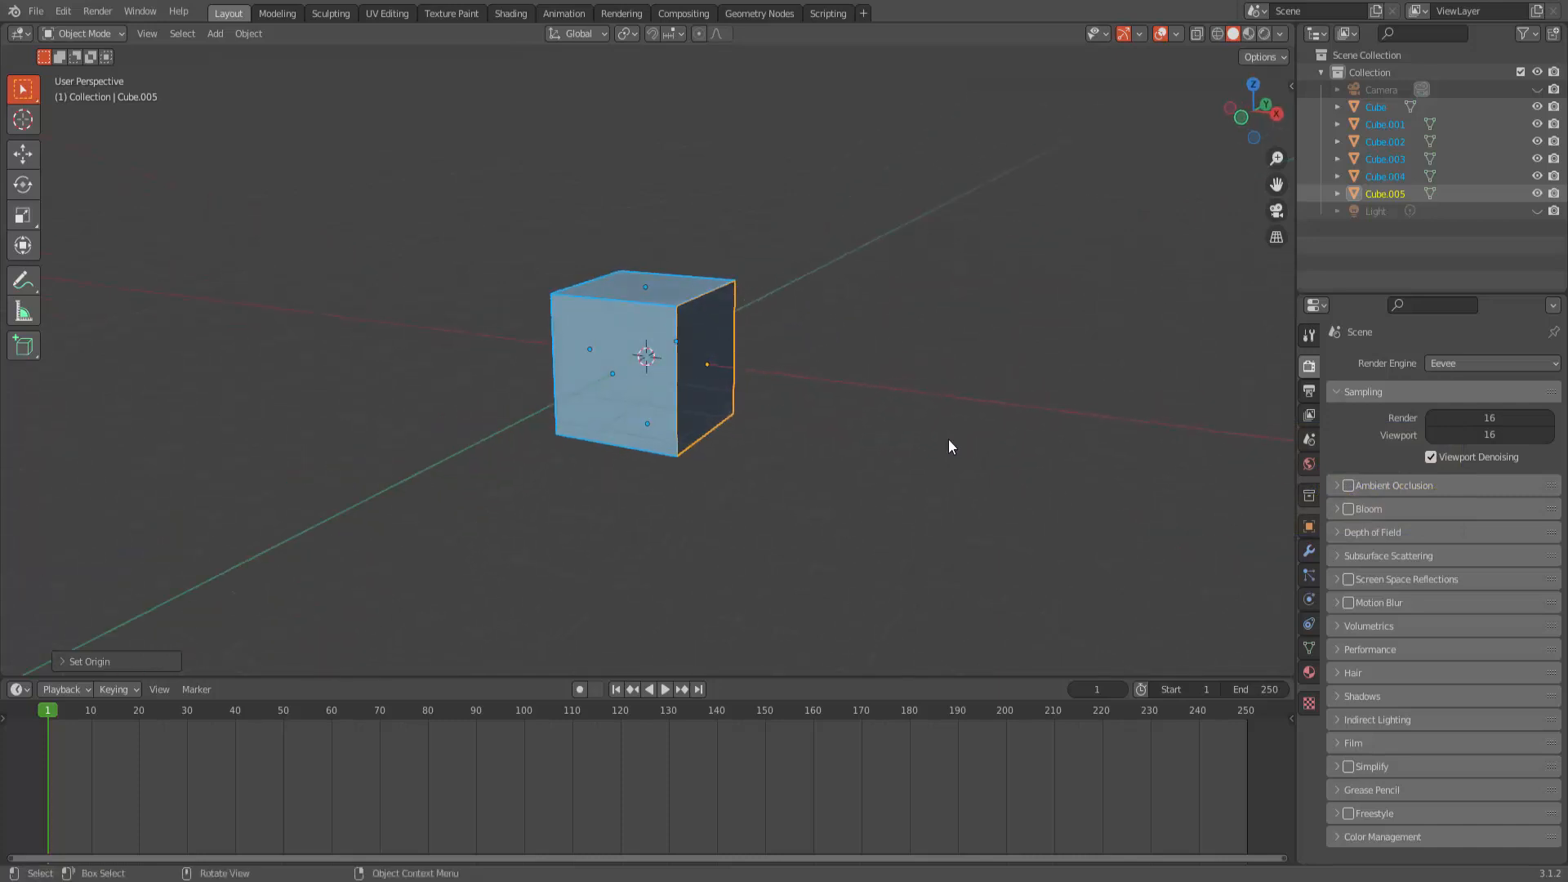
{"action": "left_click", "coordinate": [720, 336]}
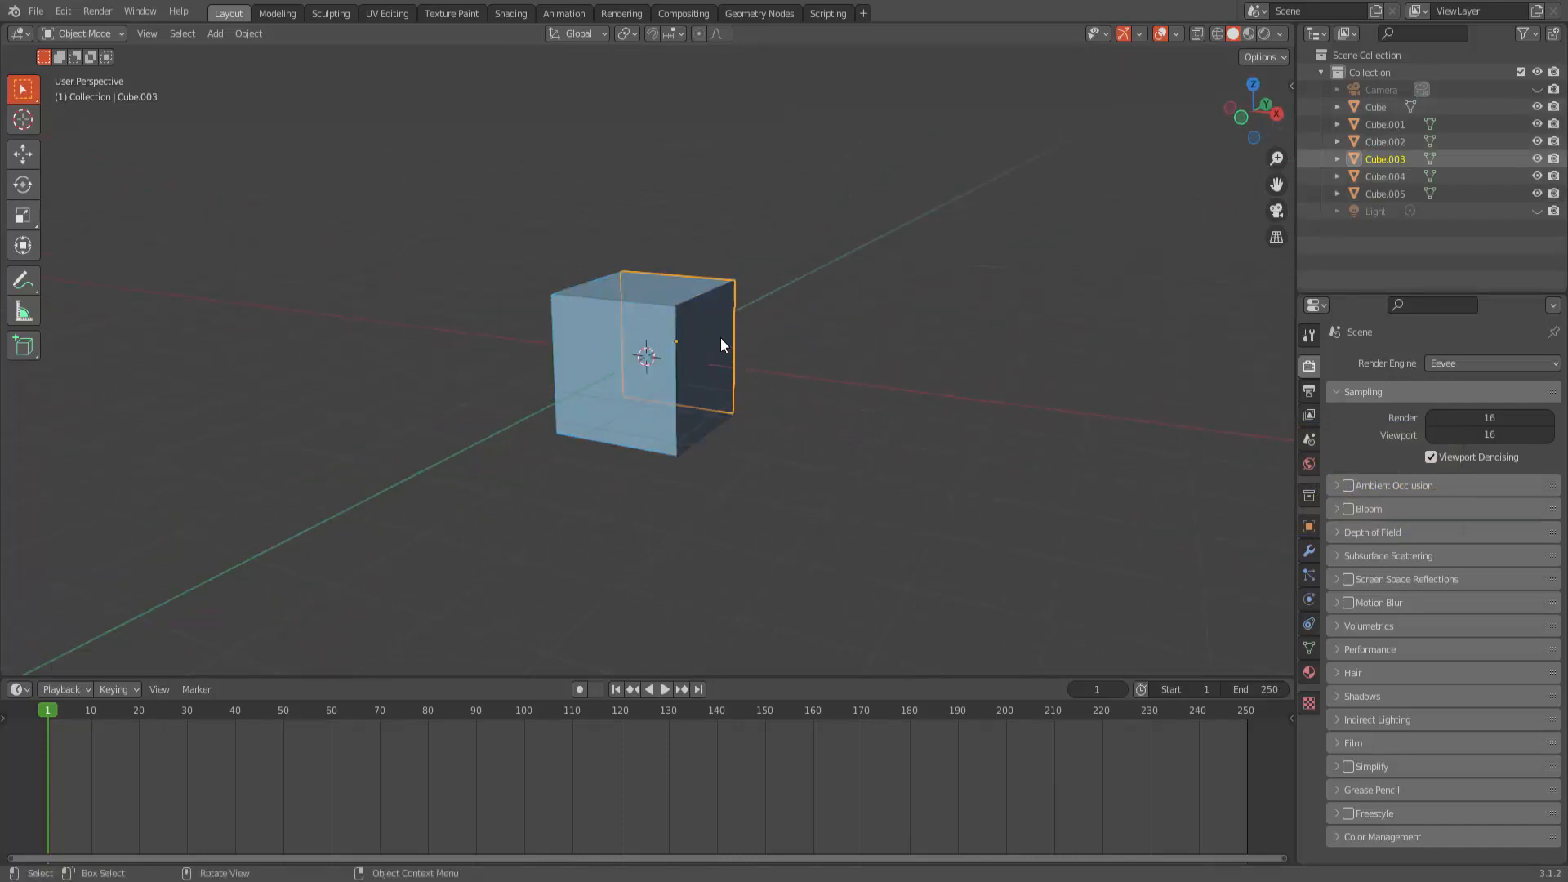
{"action": "middle_click_drag", "start_coordinate": [912, 432], "coordinate": [741, 447]}
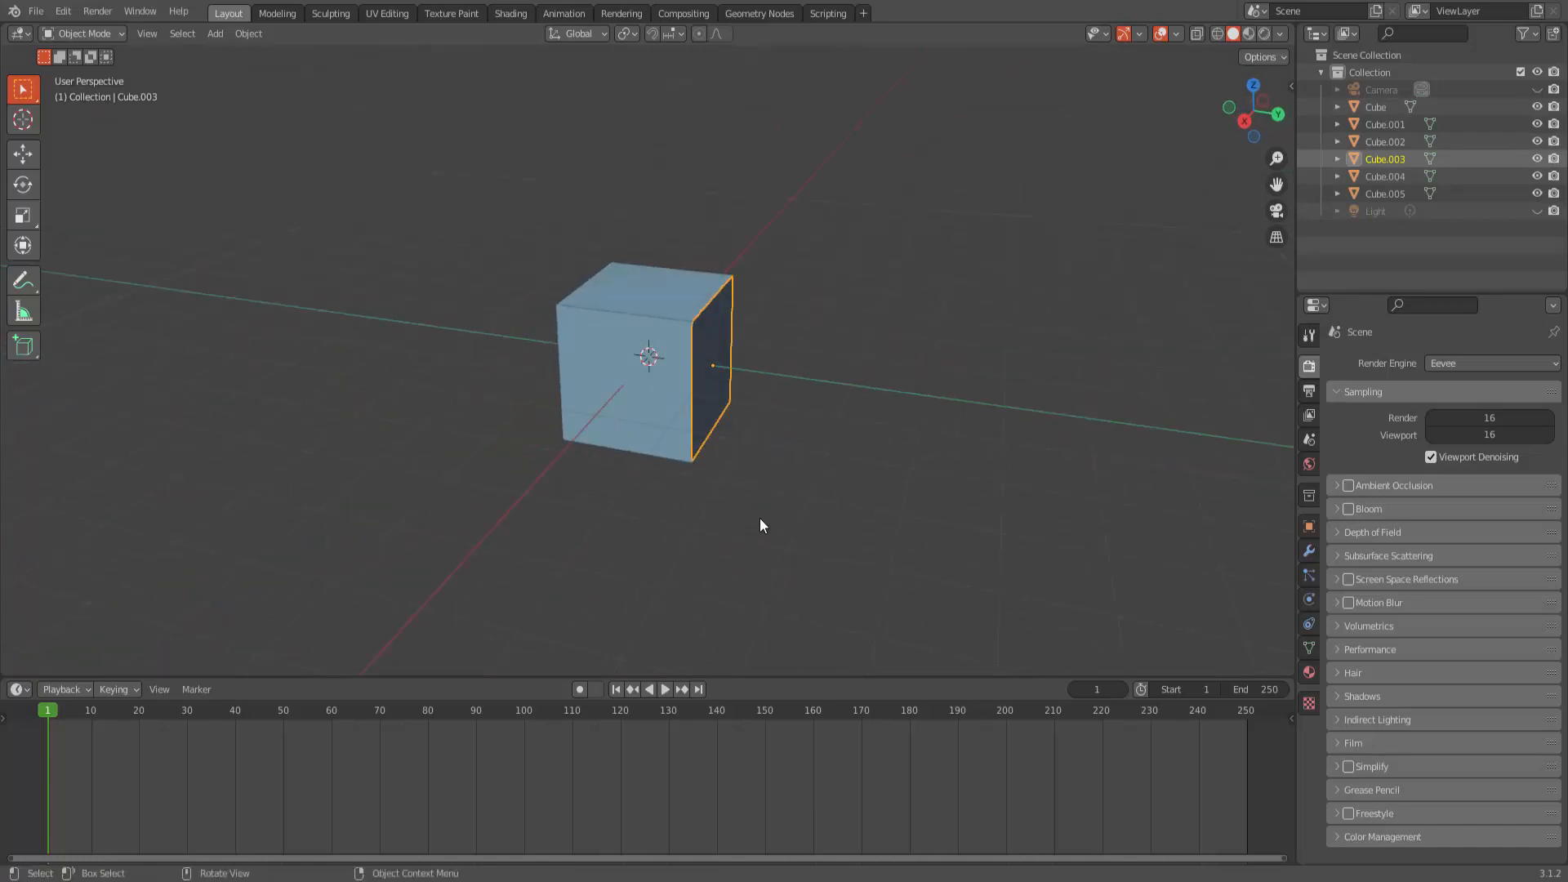
{"action": "key", "text": "r"}
{"action": "key", "text": "x"}
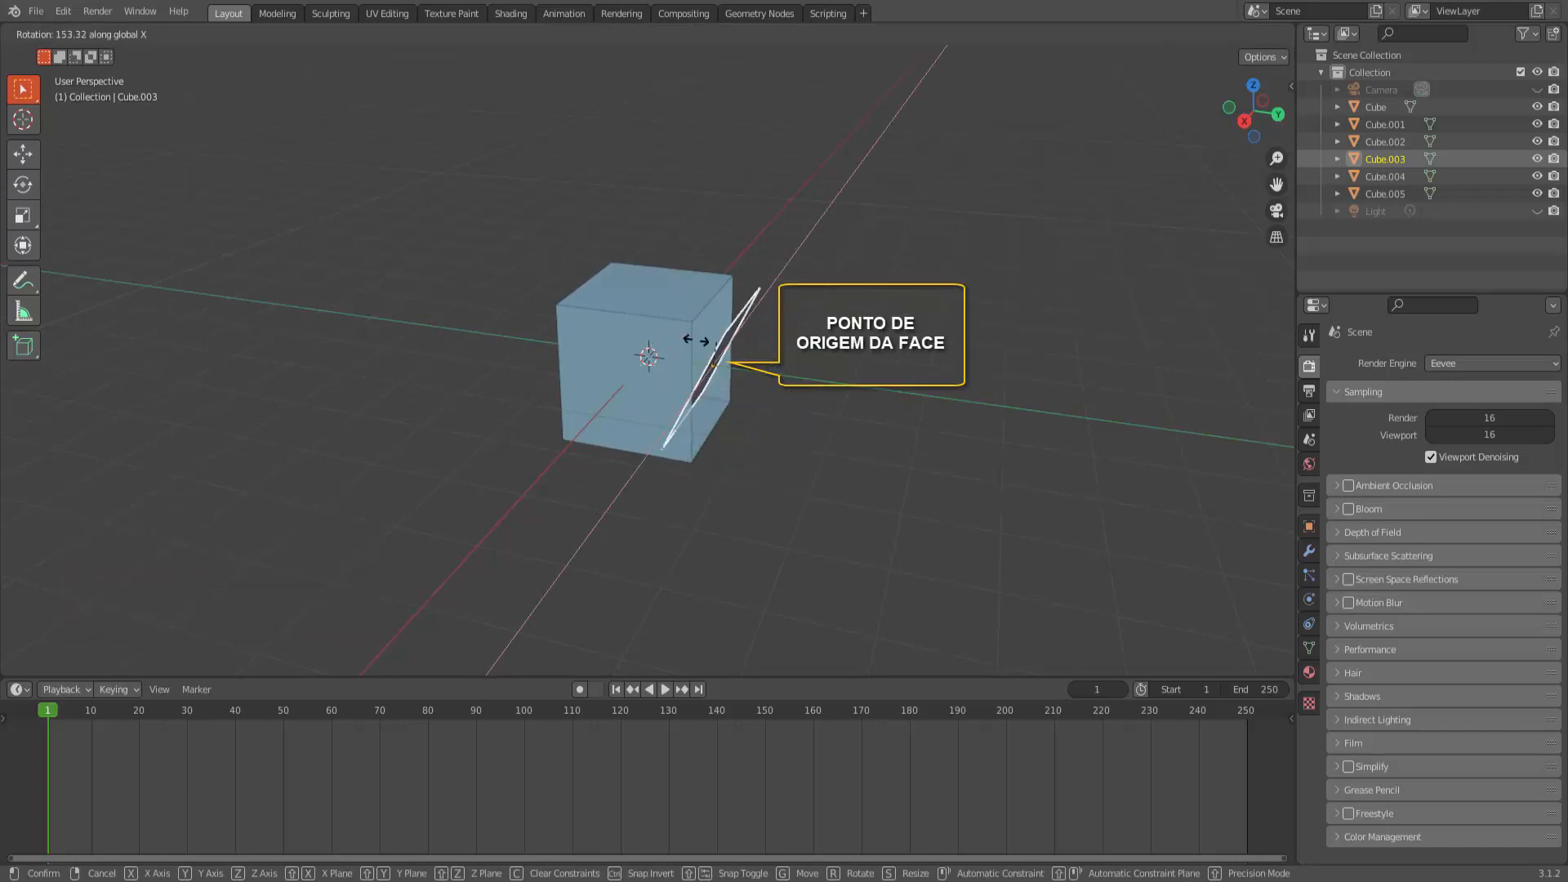
{"action": "key", "text": "Escape"}
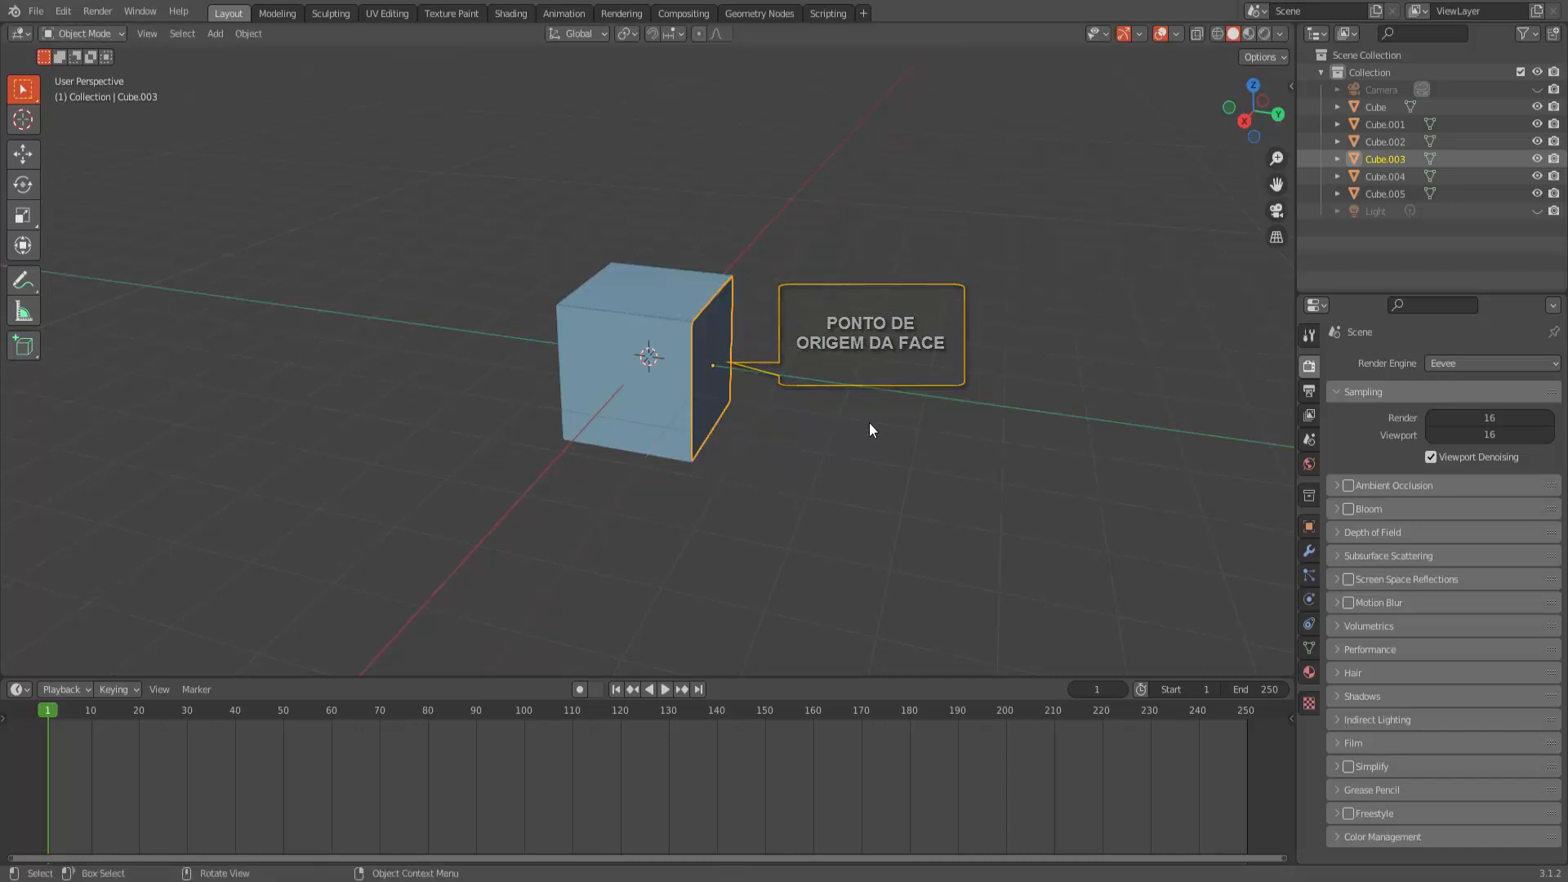
Select all the separated cube faces and delete them from the scene.
{"action": "middle_click_drag", "start_coordinate": [893, 428], "coordinate": [539, 268]}
{"action": "left_click_drag", "start_coordinate": [539, 268], "coordinate": [815, 487]}
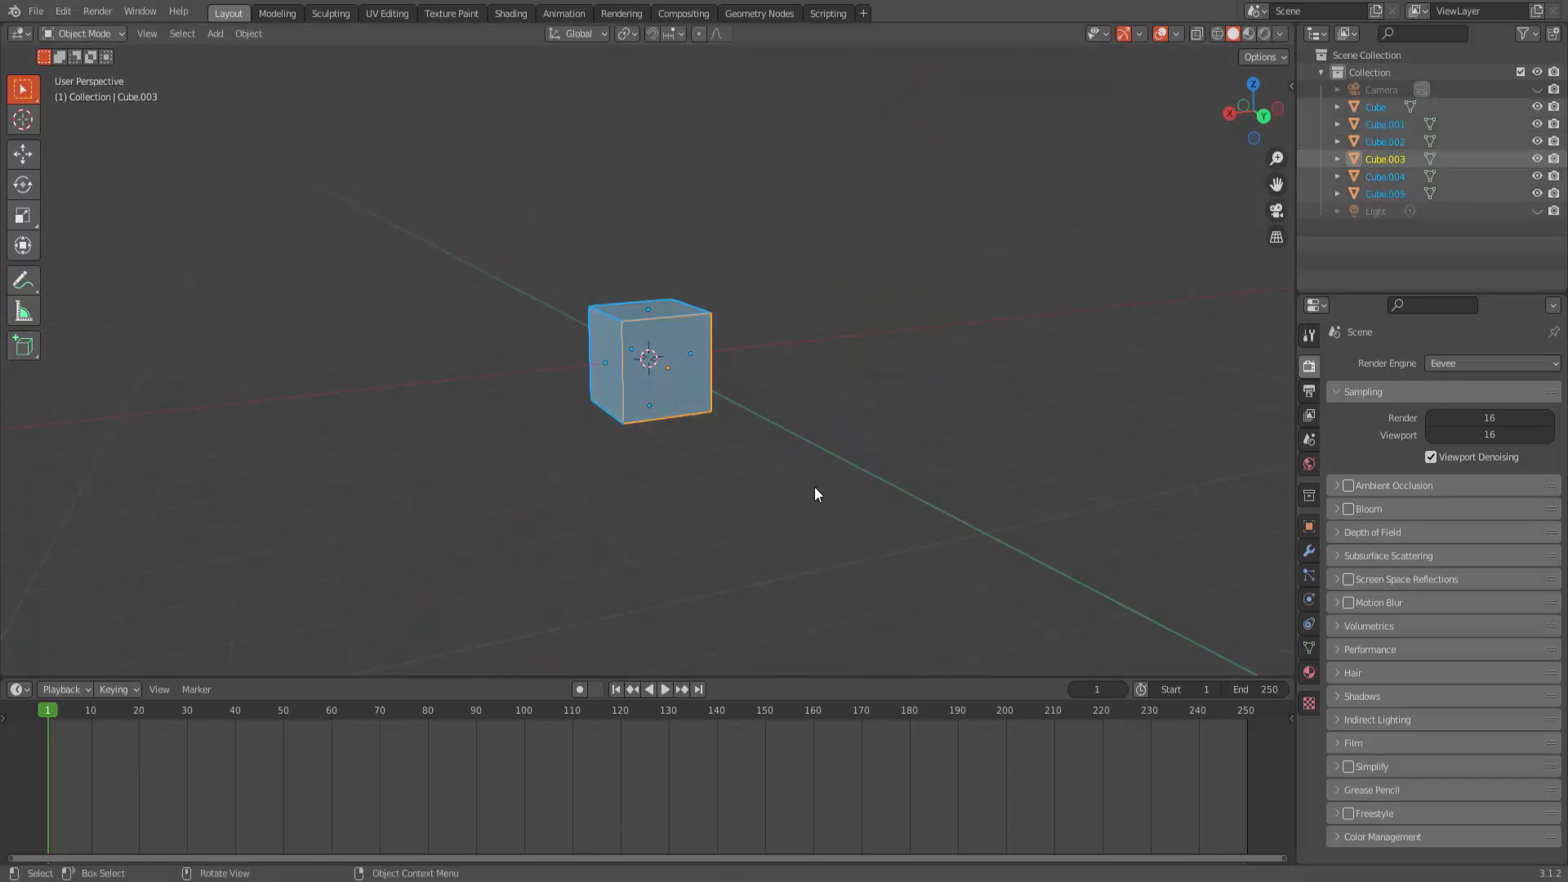
{"action": "key", "text": "x"}
{"action": "left_click", "coordinate": [816, 488]}
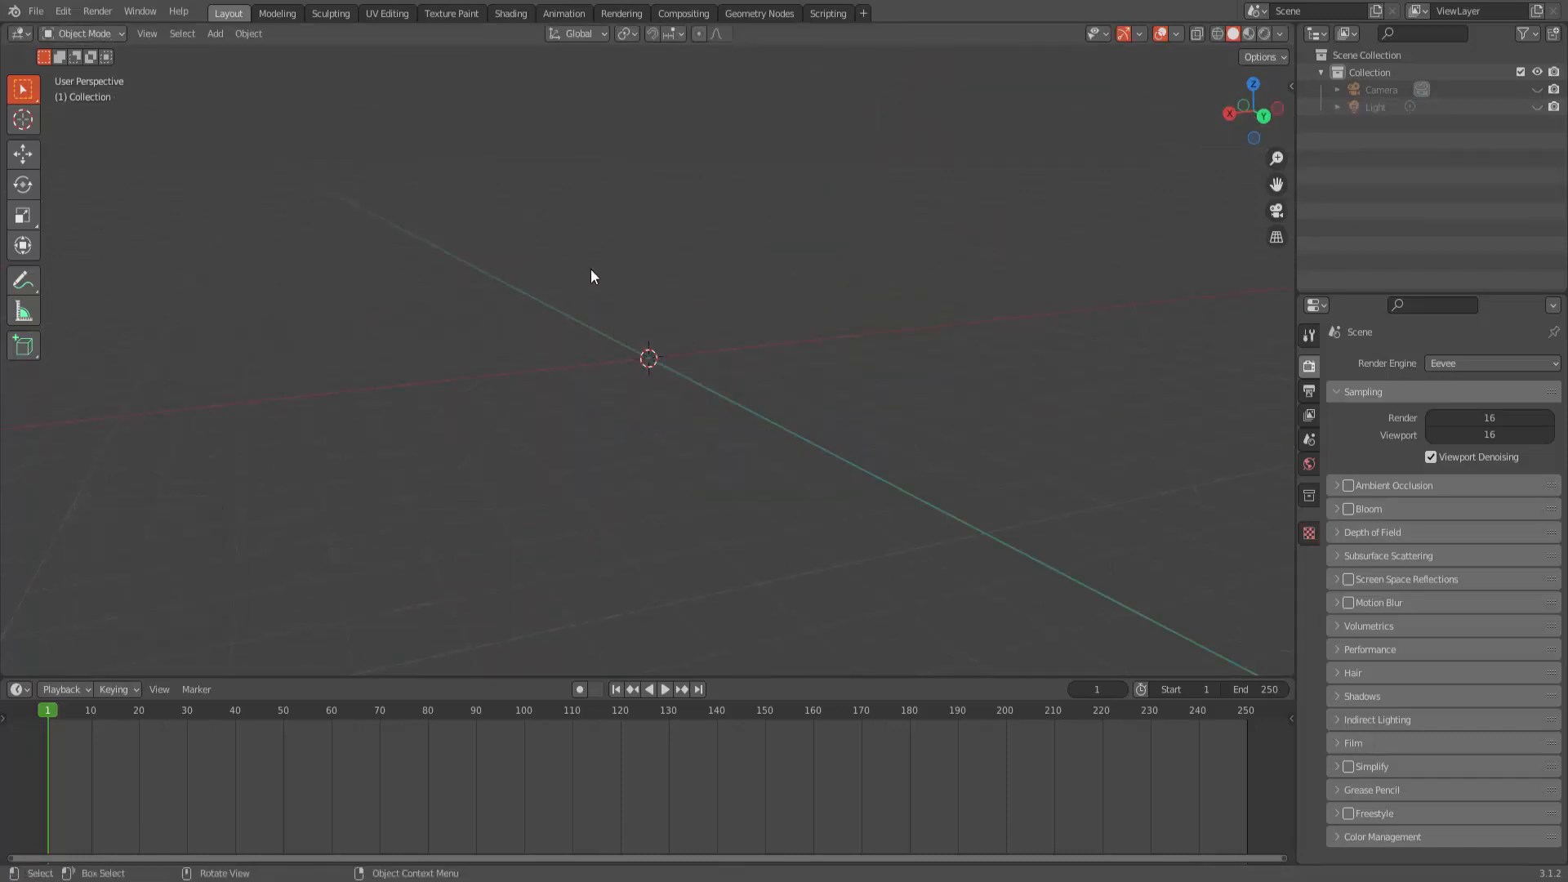
Add an Ico Sphere mesh at the scene's centre.
{"action": "left_click", "coordinate": [218, 34]}
{"action": "mouse_move", "coordinate": [224, 52]}
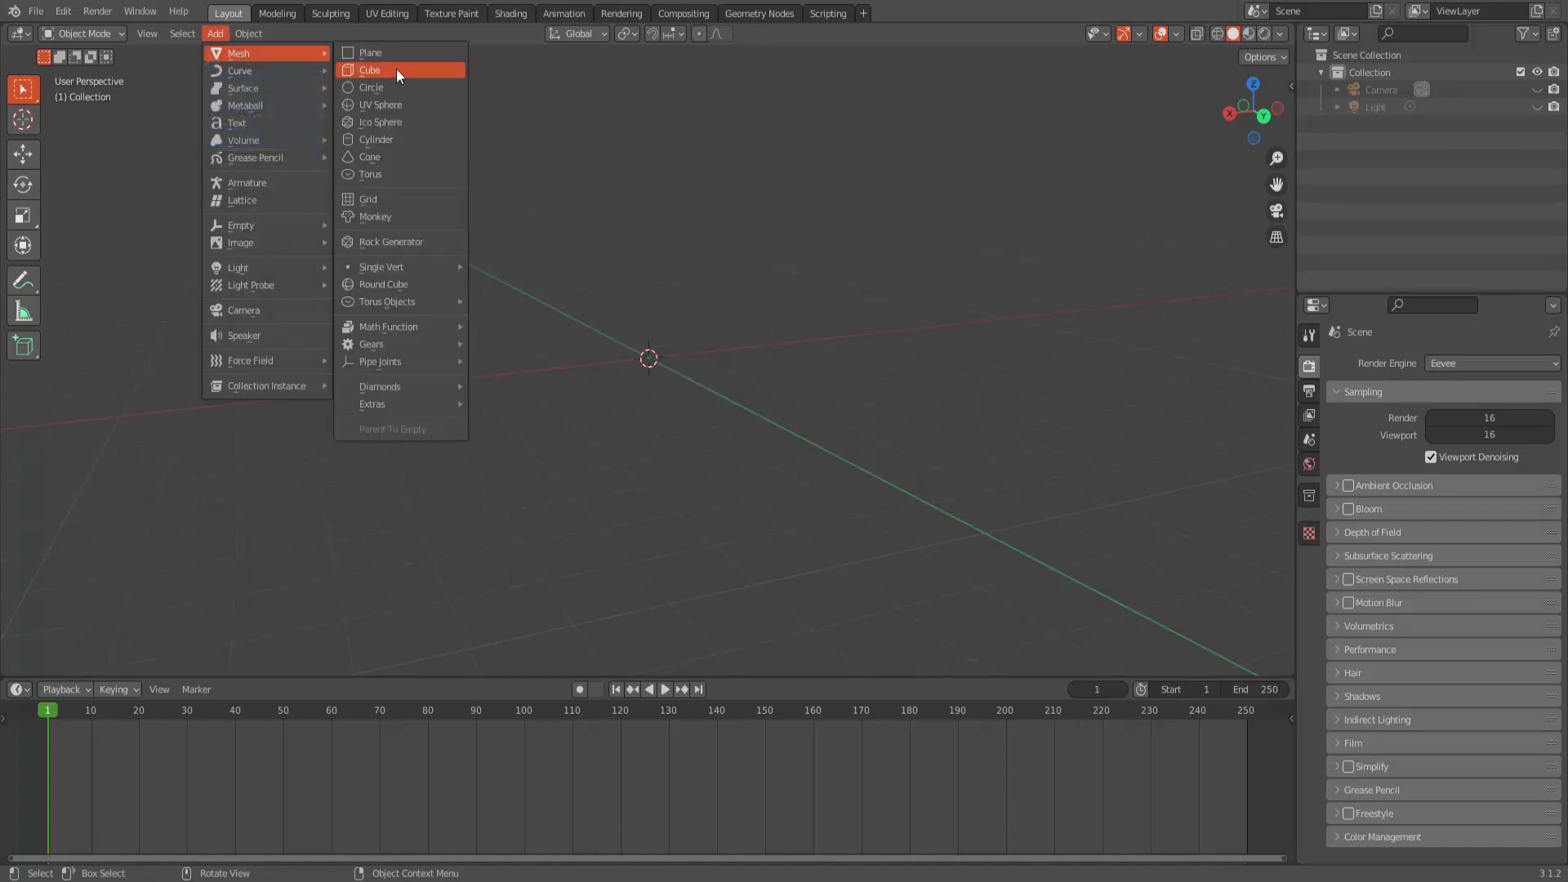
{"action": "left_click", "coordinate": [391, 123]}
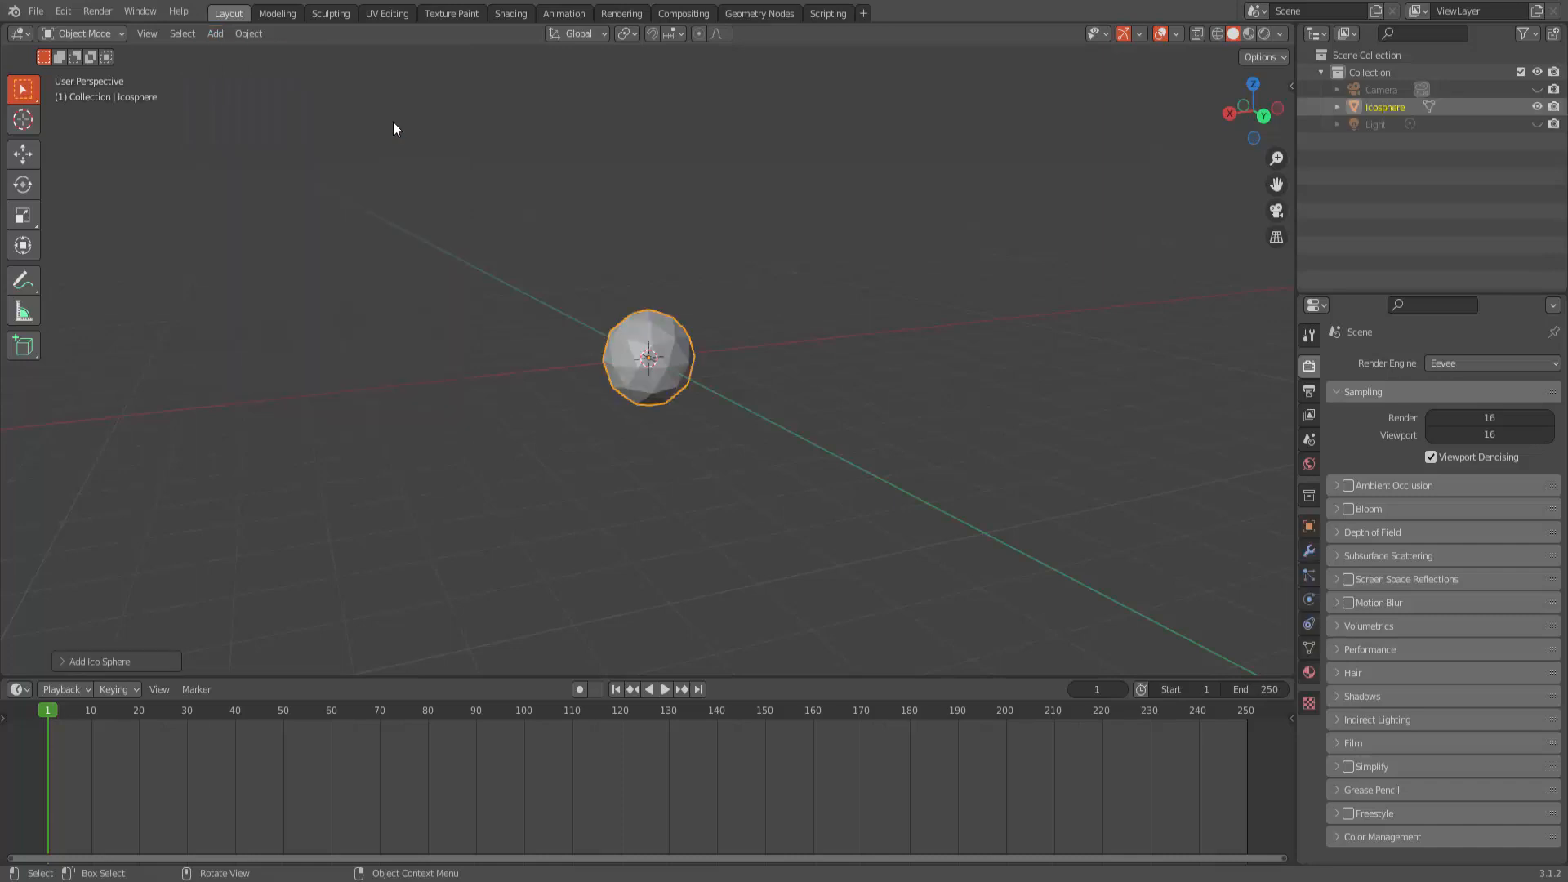
{"action": "scroll", "coordinate": [831, 380], "scroll_direction": "up", "scroll_amount": 5}
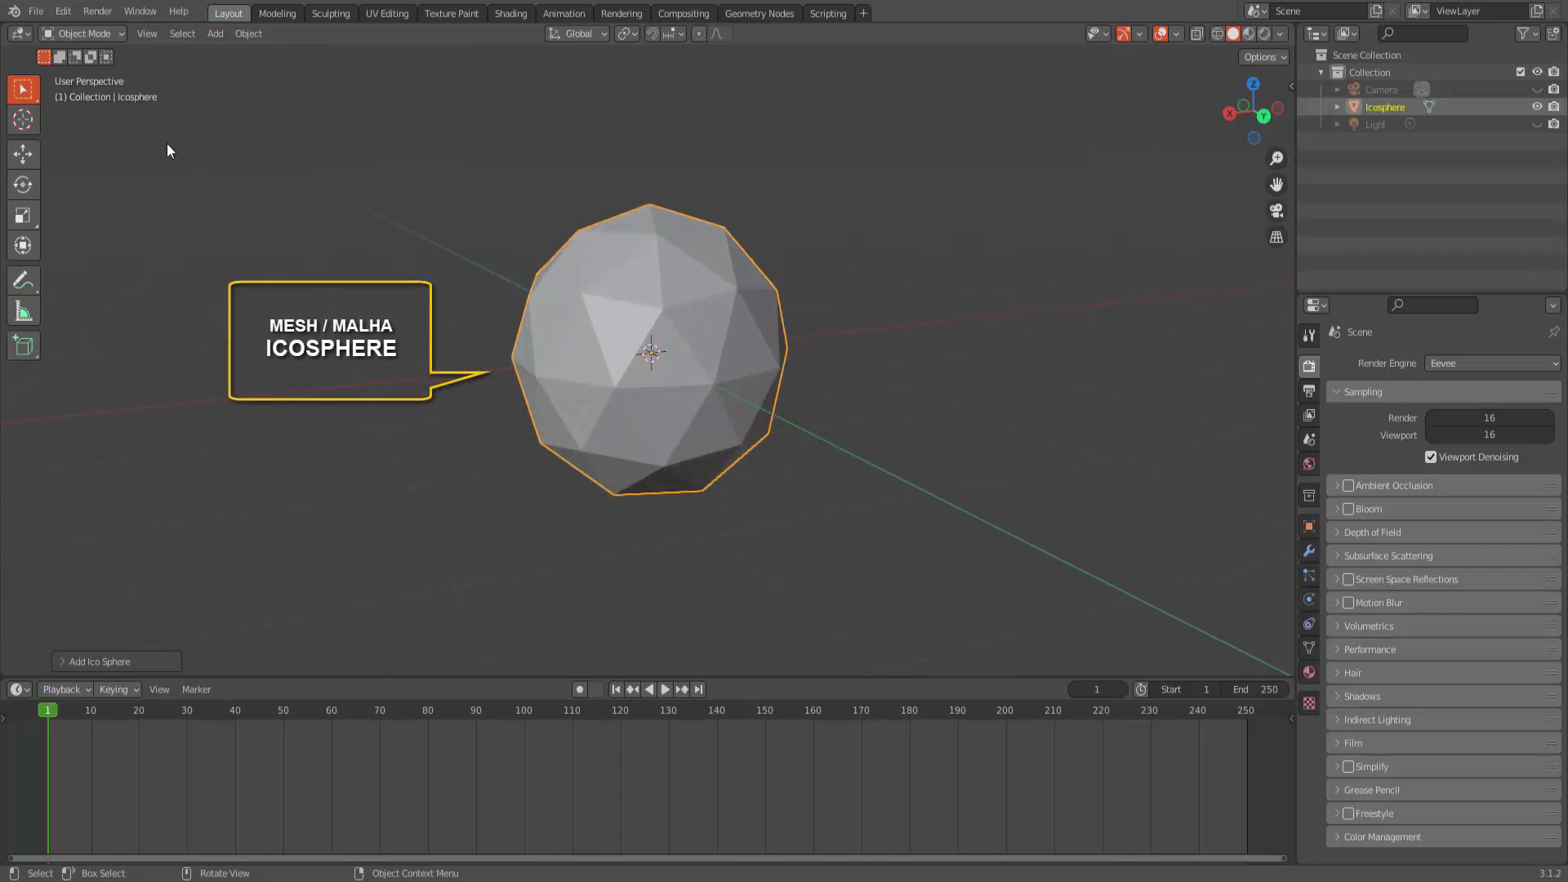
Enter Edit Mode on the icosphere and deselect all of its faces.
{"action": "left_click", "coordinate": [95, 36]}
{"action": "left_click", "coordinate": [87, 74]}
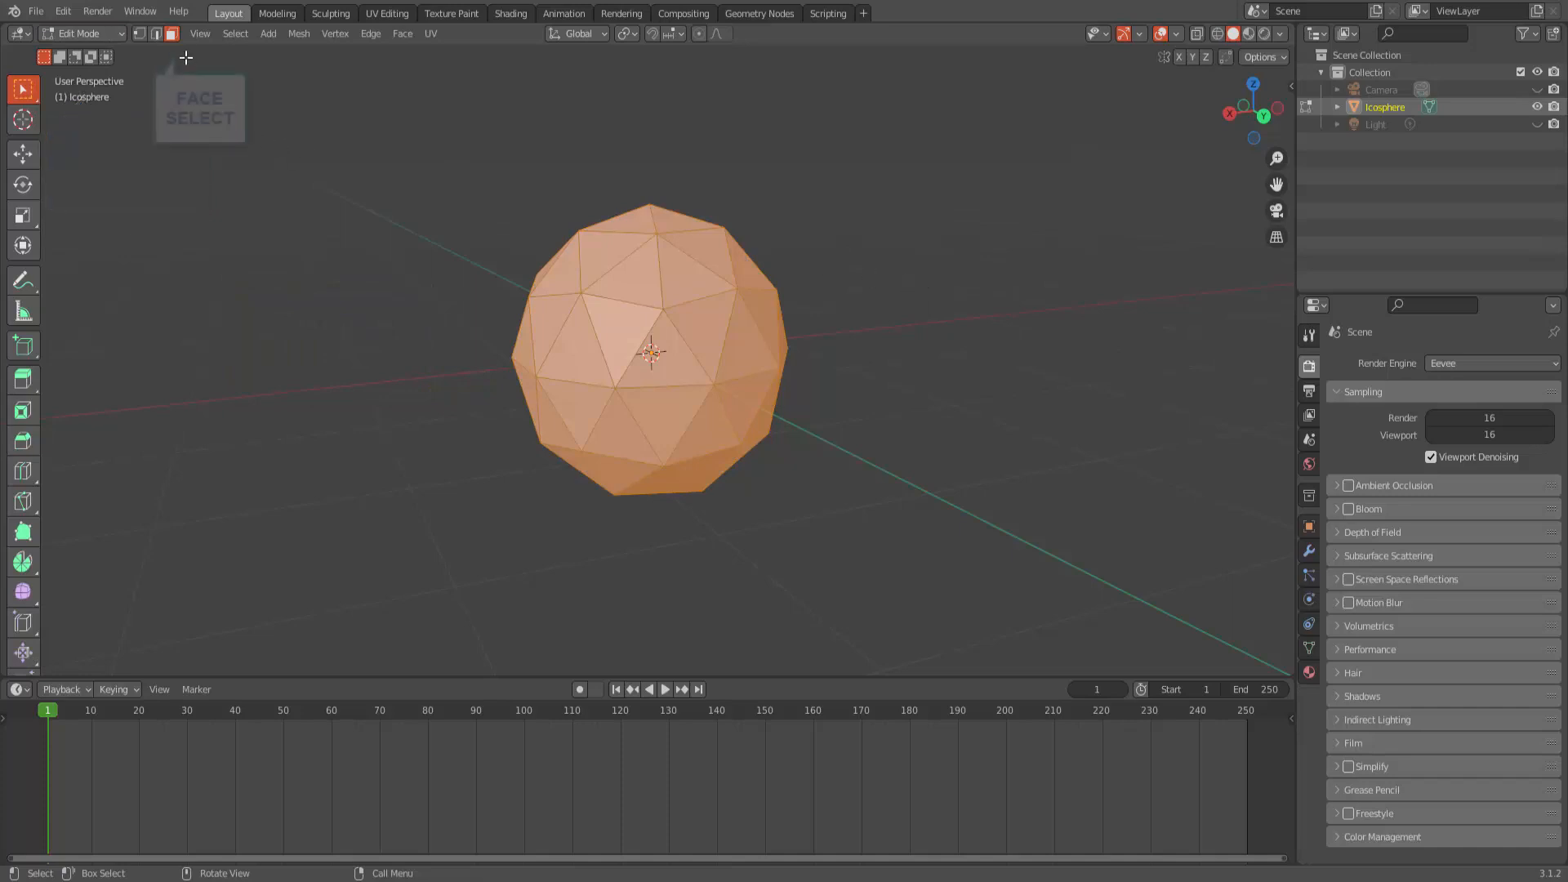
{"action": "left_click", "coordinate": [839, 245]}
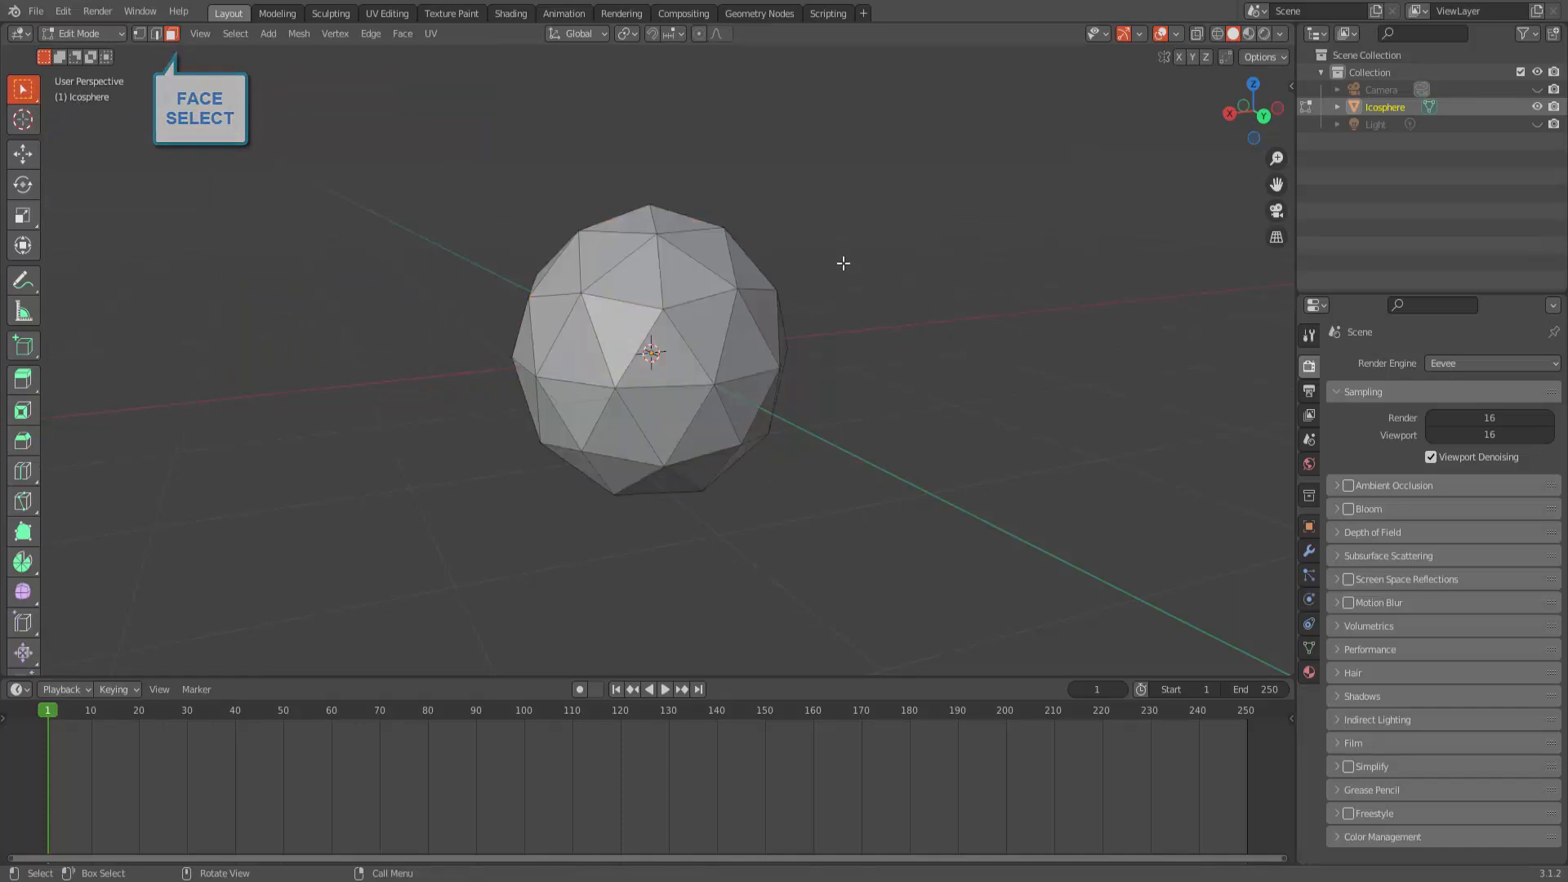
Split one front face off the icosphere's mesh, test-move it away from the sphere, and undo the split.
{"action": "left_click", "coordinate": [699, 323]}
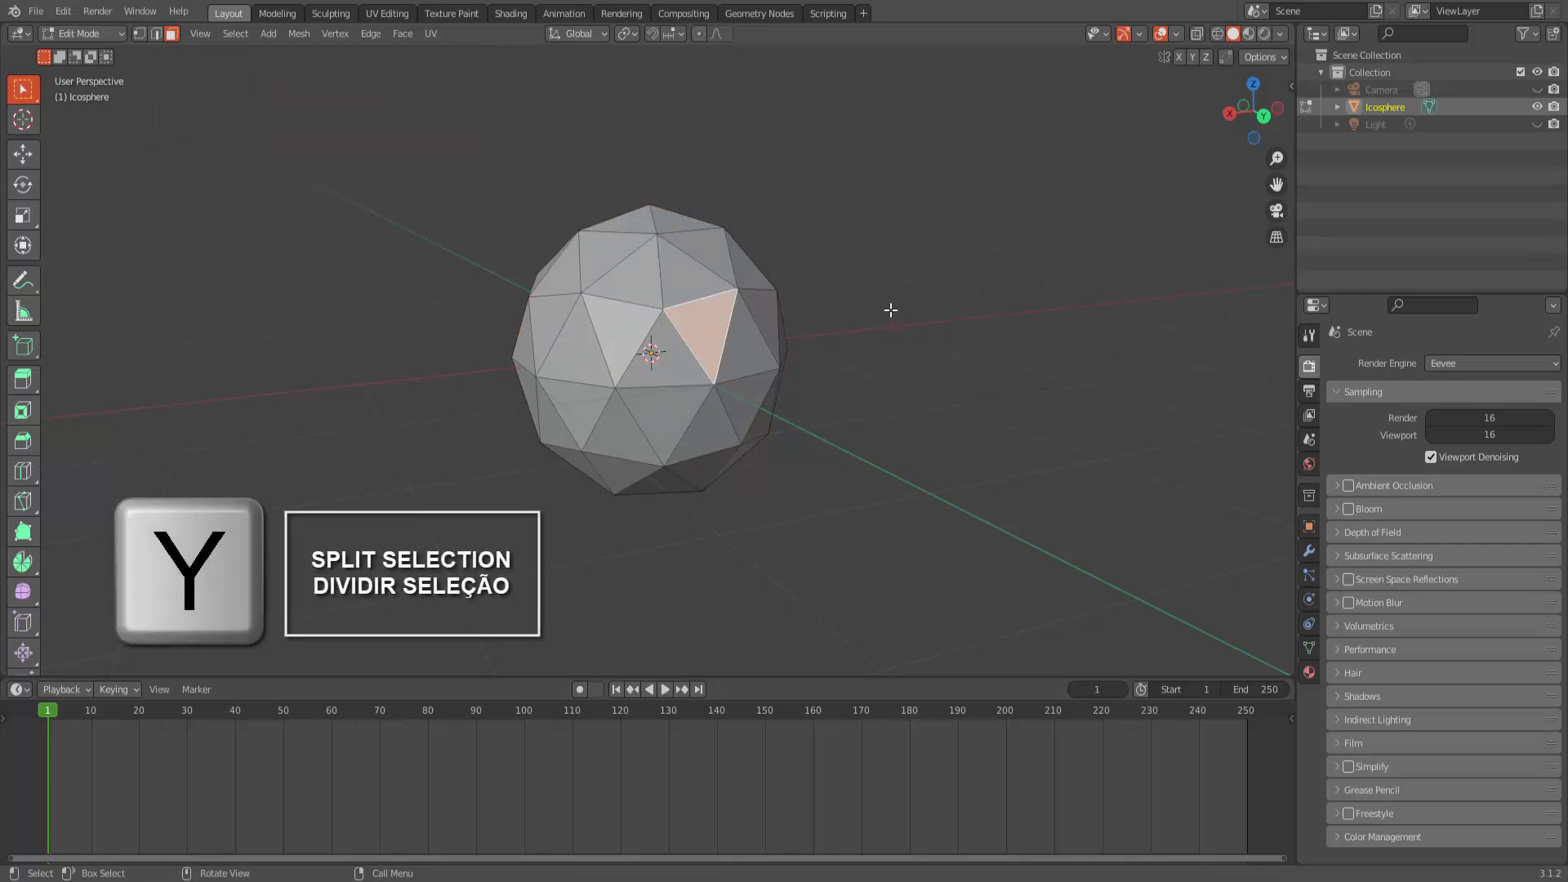
{"action": "key", "text": "y"}
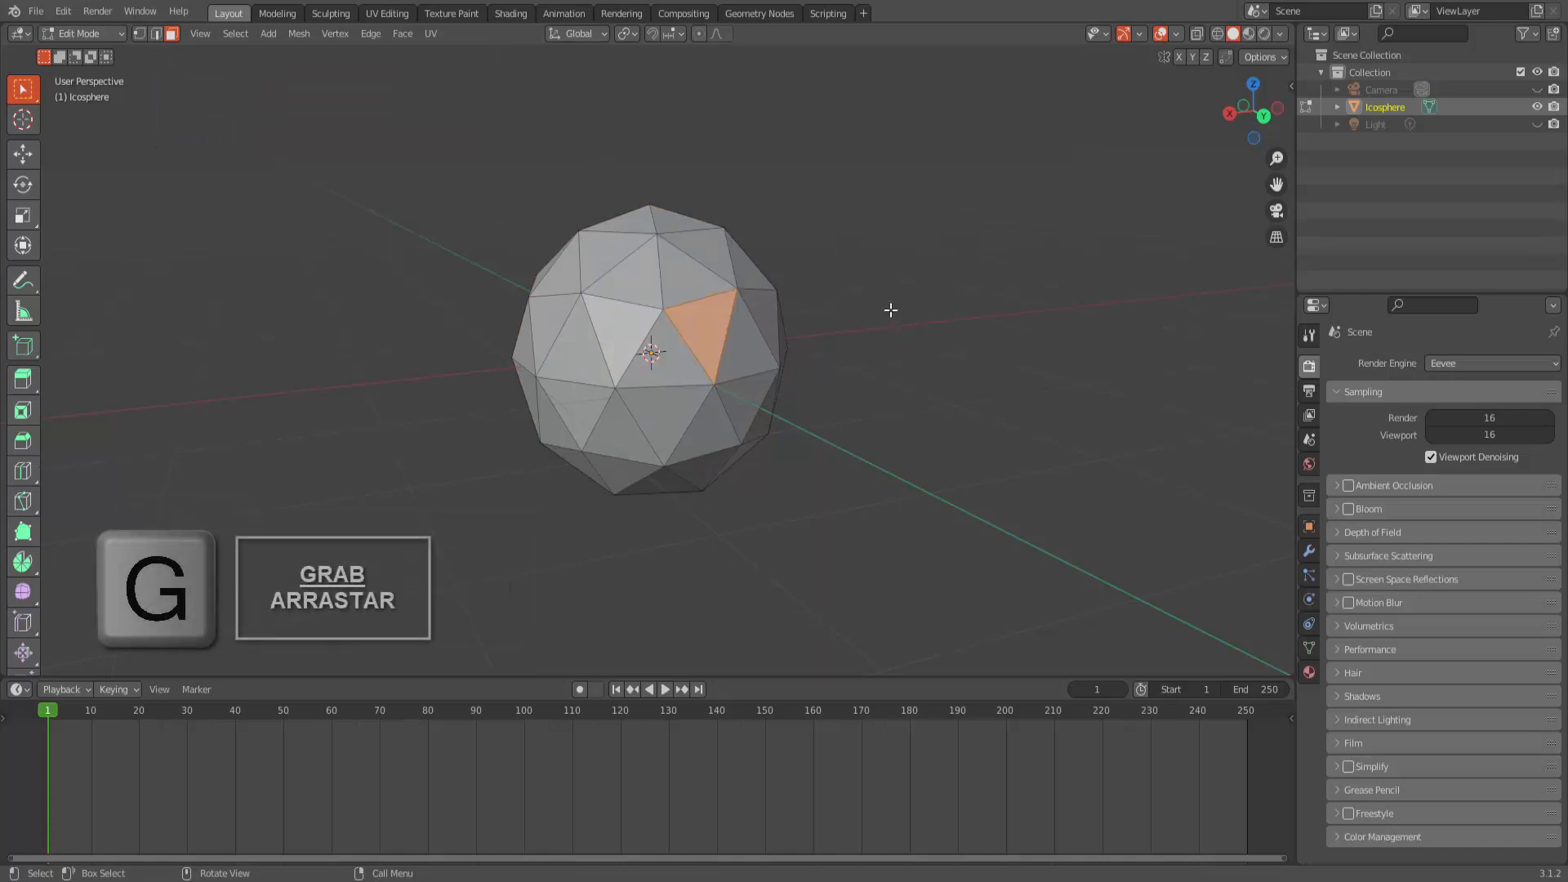
{"action": "key", "text": "g"}
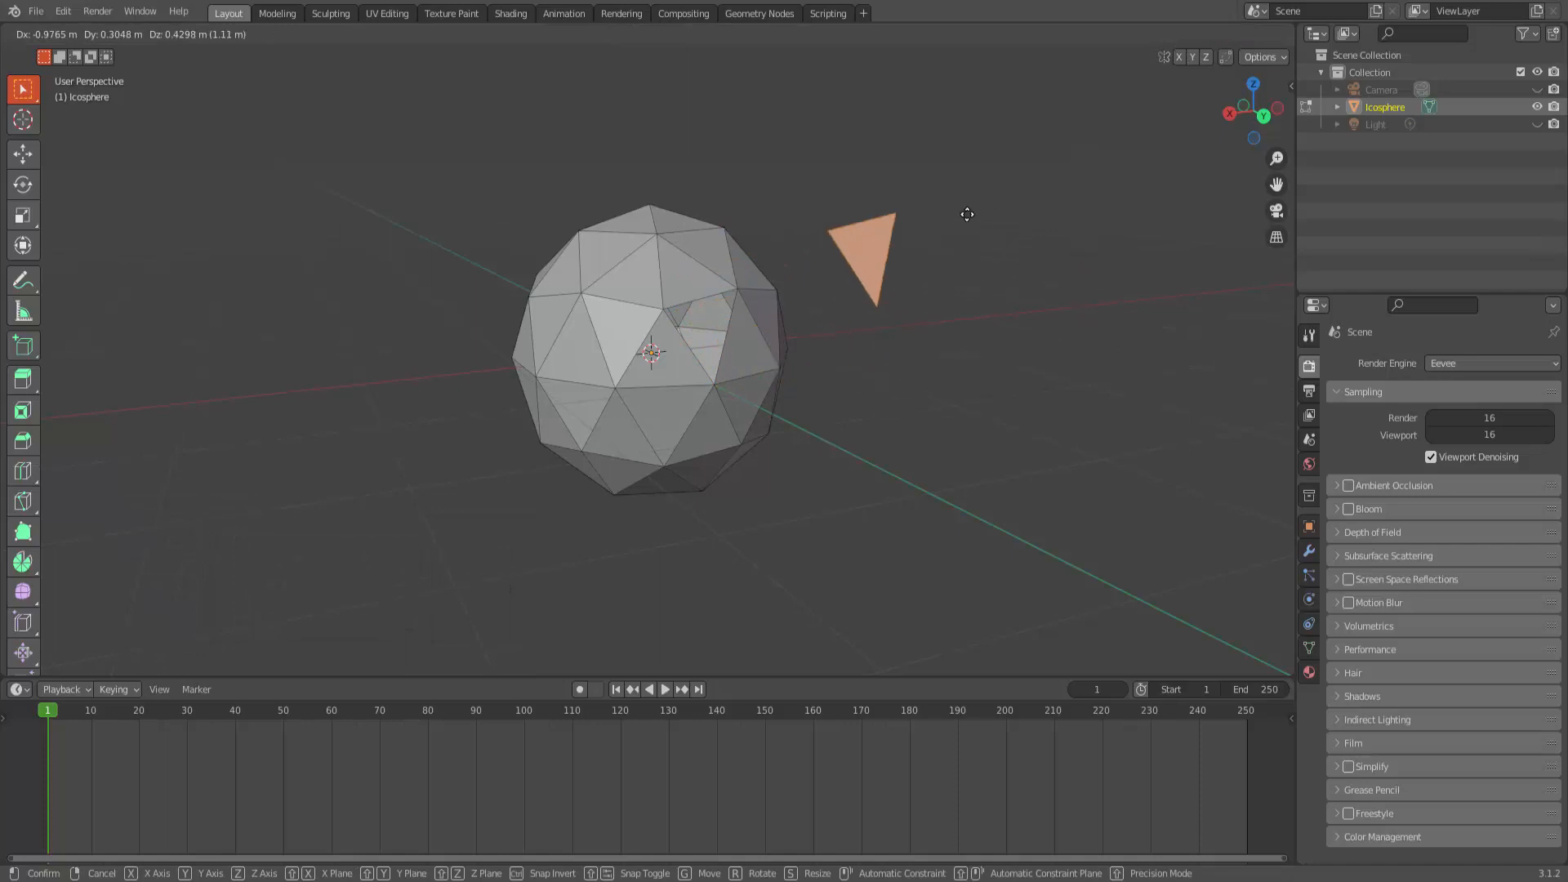
{"action": "key", "text": "Escape"}
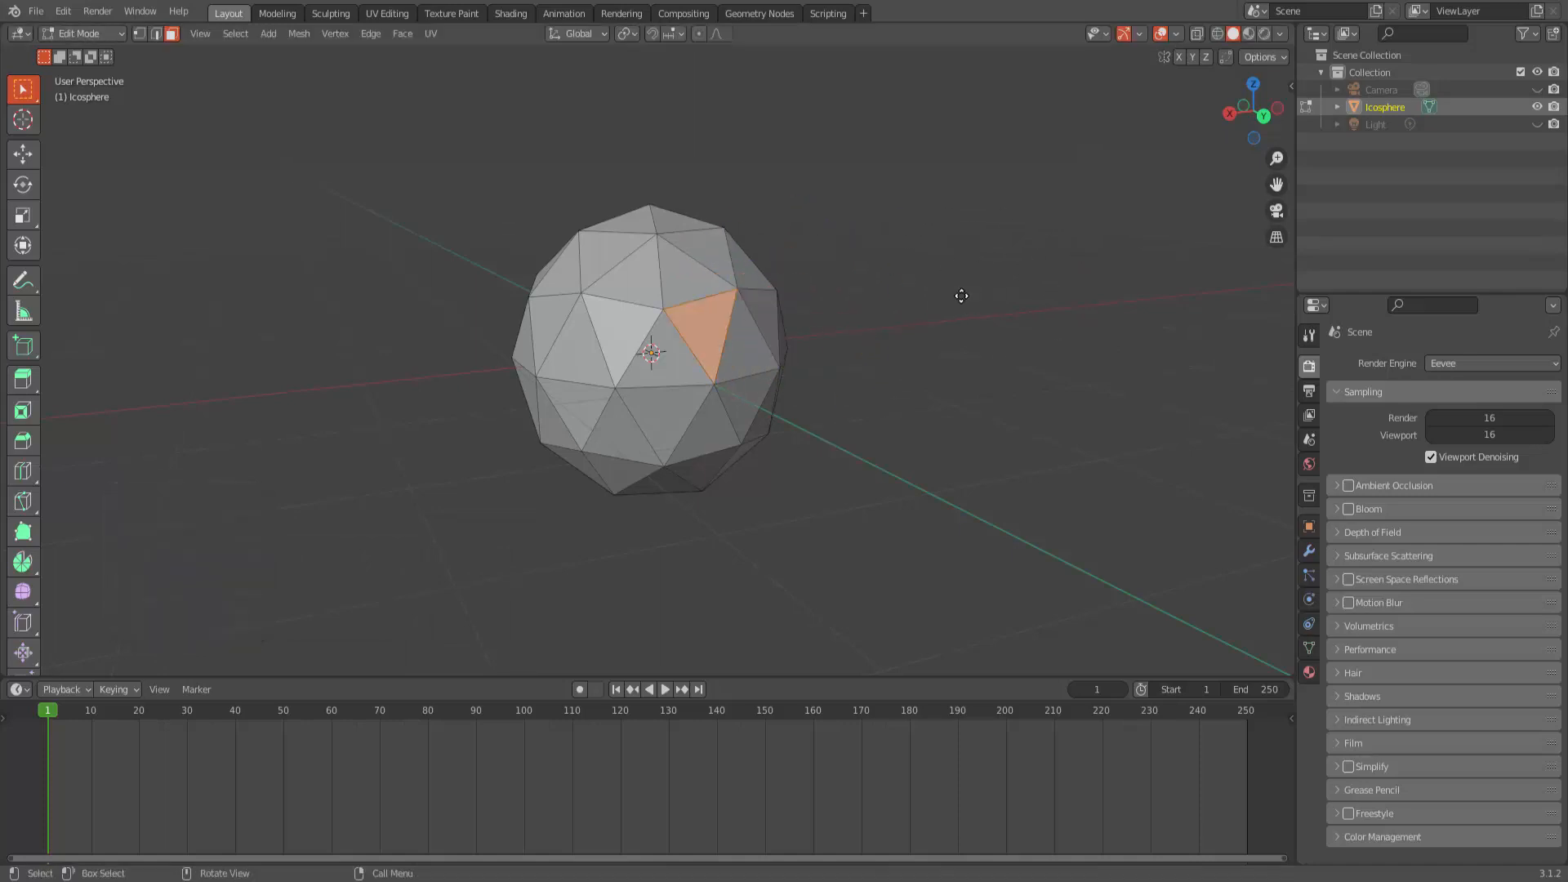
{"action": "key", "text": "ctrl+z"}
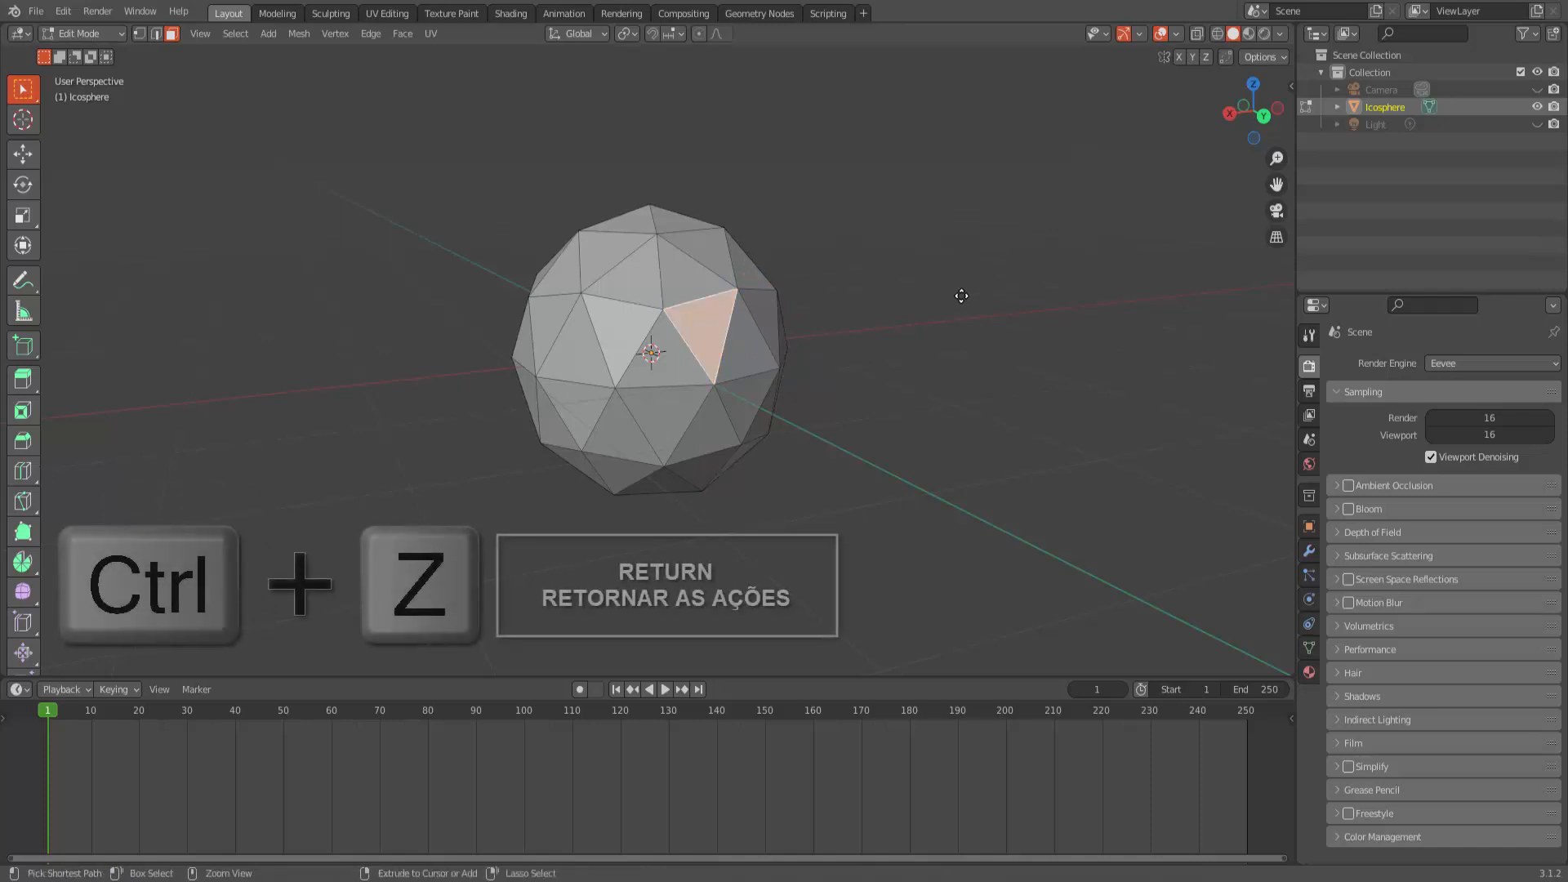
Split all of the icosphere's faces apart with Faces by Edges, leaving the faces deselected.
{"action": "key", "text": "a"}
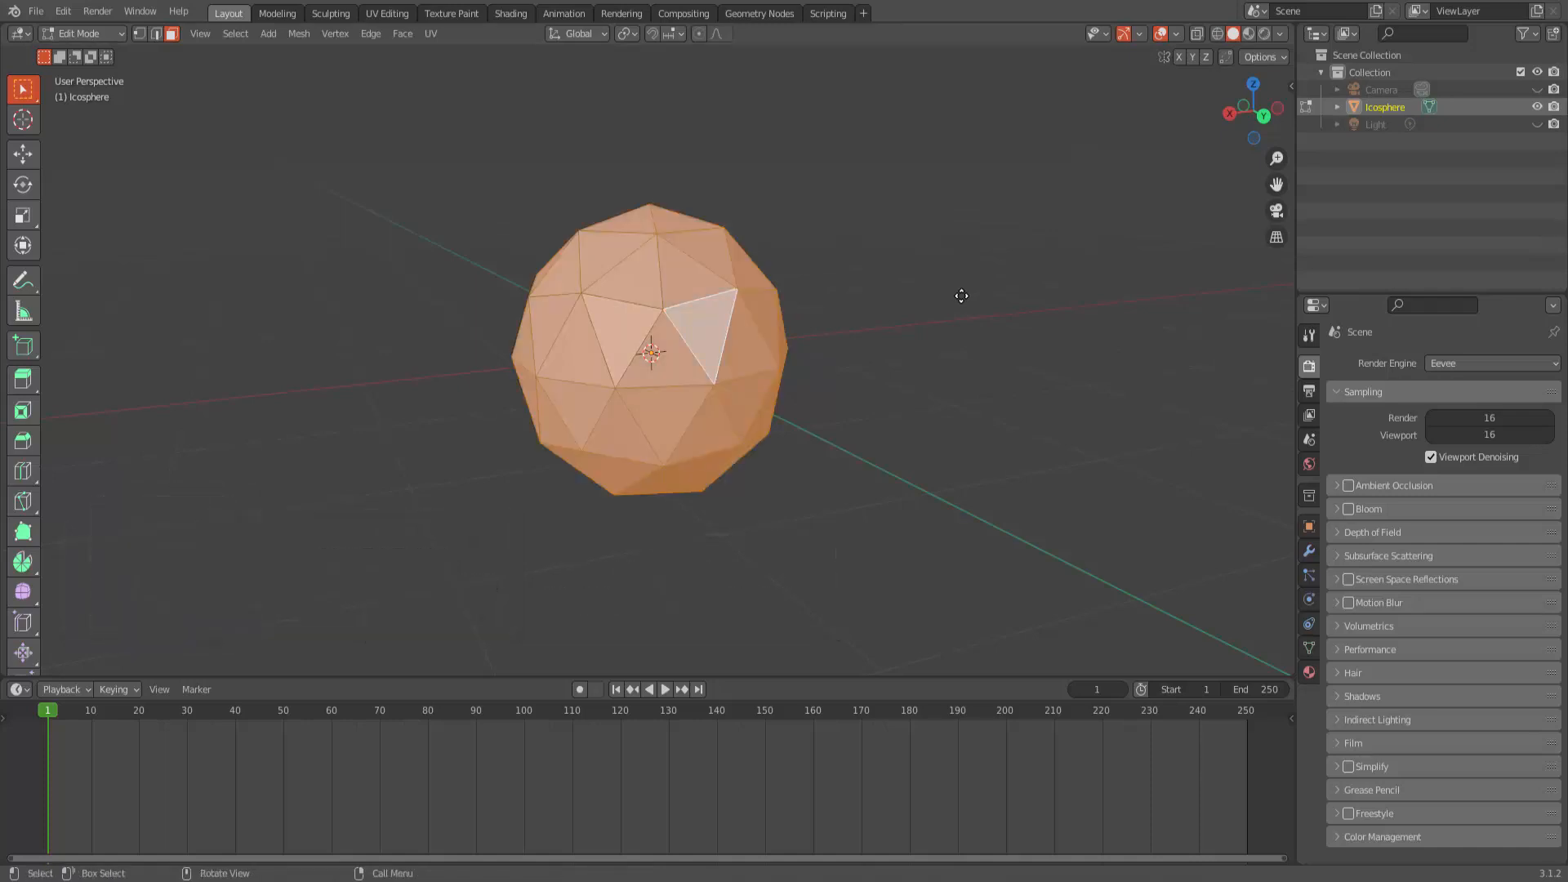
{"action": "key", "text": "alt+m"}
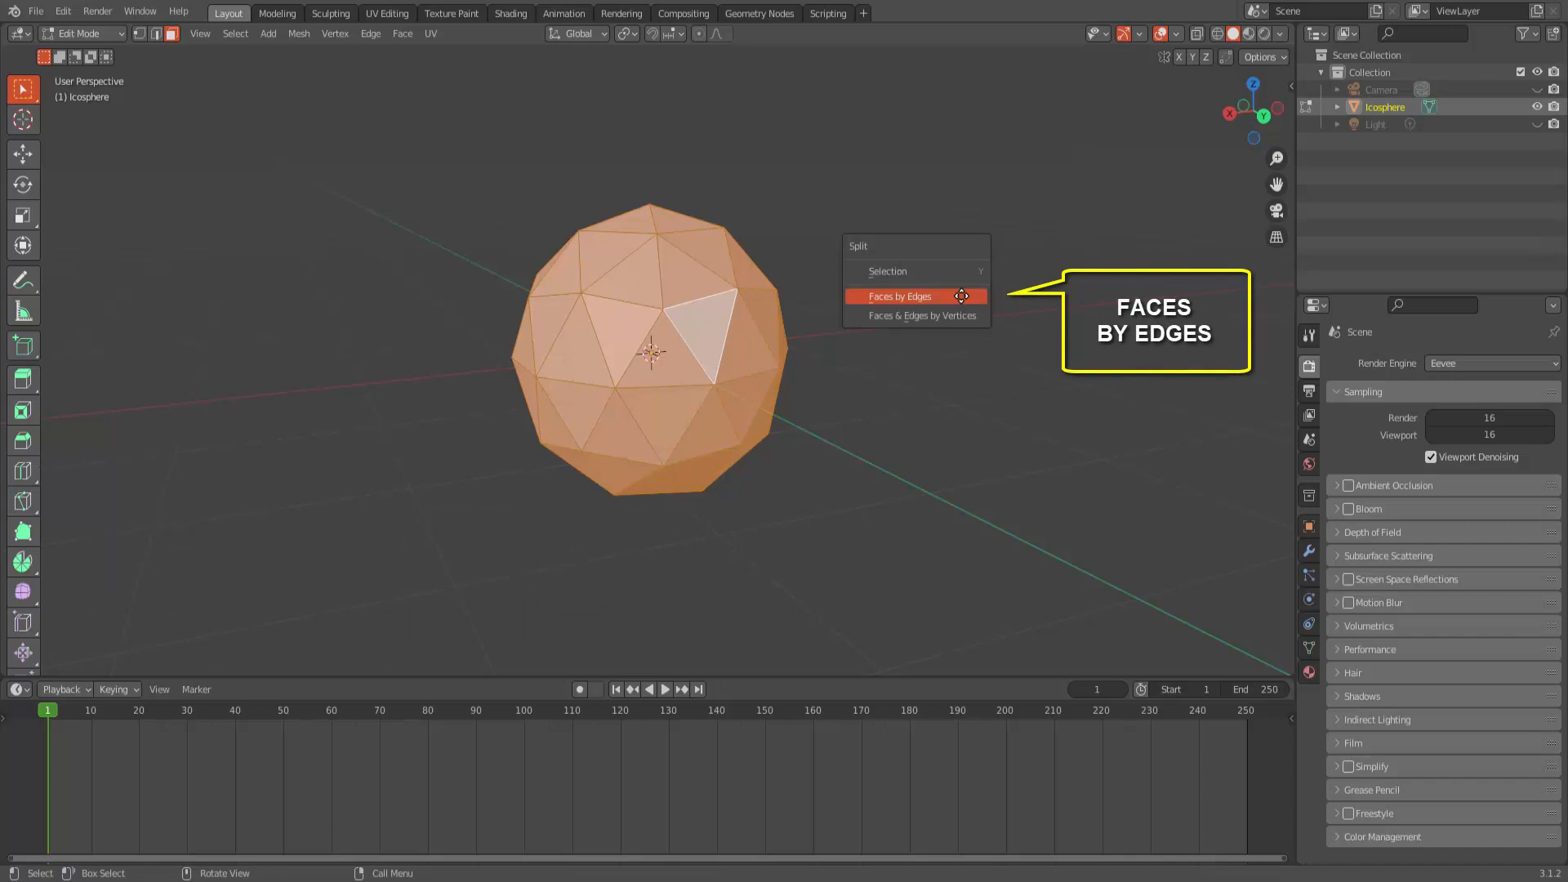
{"action": "left_click", "coordinate": [962, 296]}
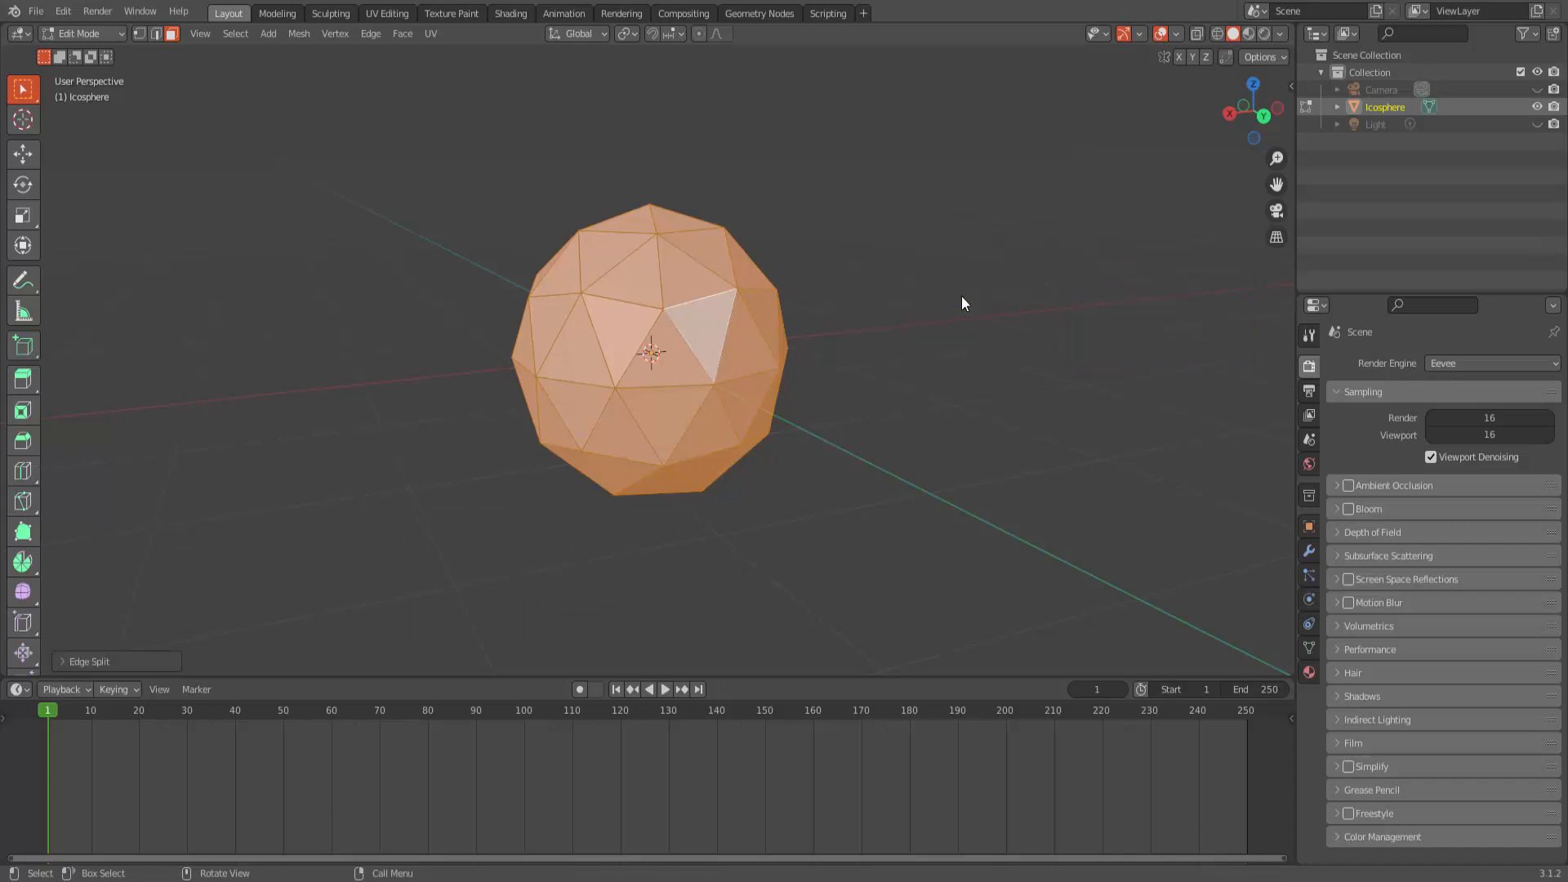
{"action": "left_click", "coordinate": [957, 298]}
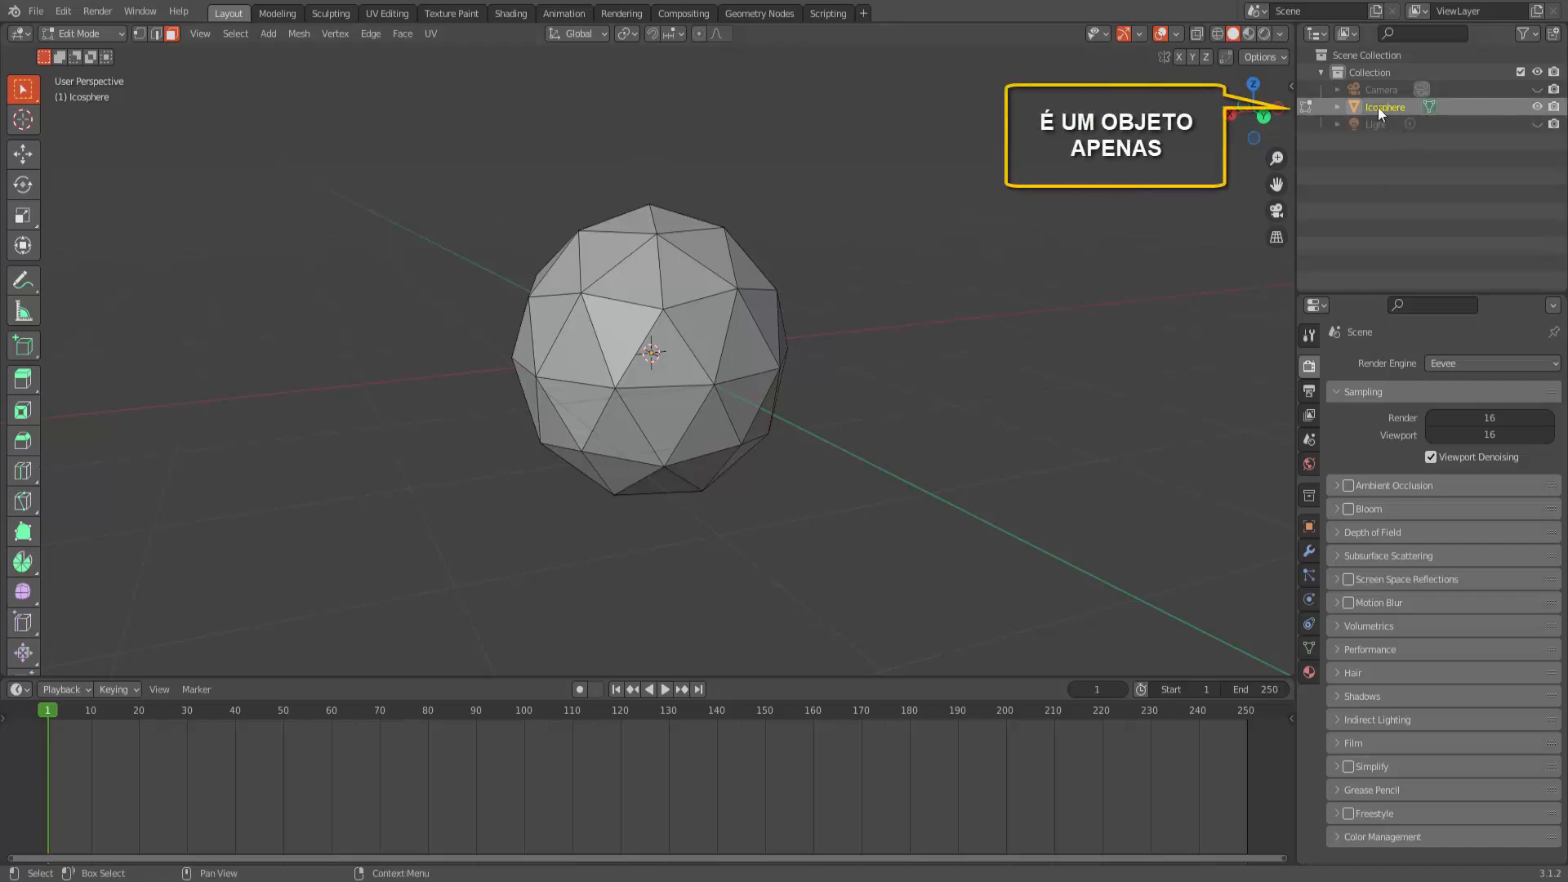
Test-move three different faces of the icosphere one at a time to check that they are detached, cancelling each move.
{"action": "left_click", "coordinate": [705, 285]}
{"action": "key", "text": "g"}
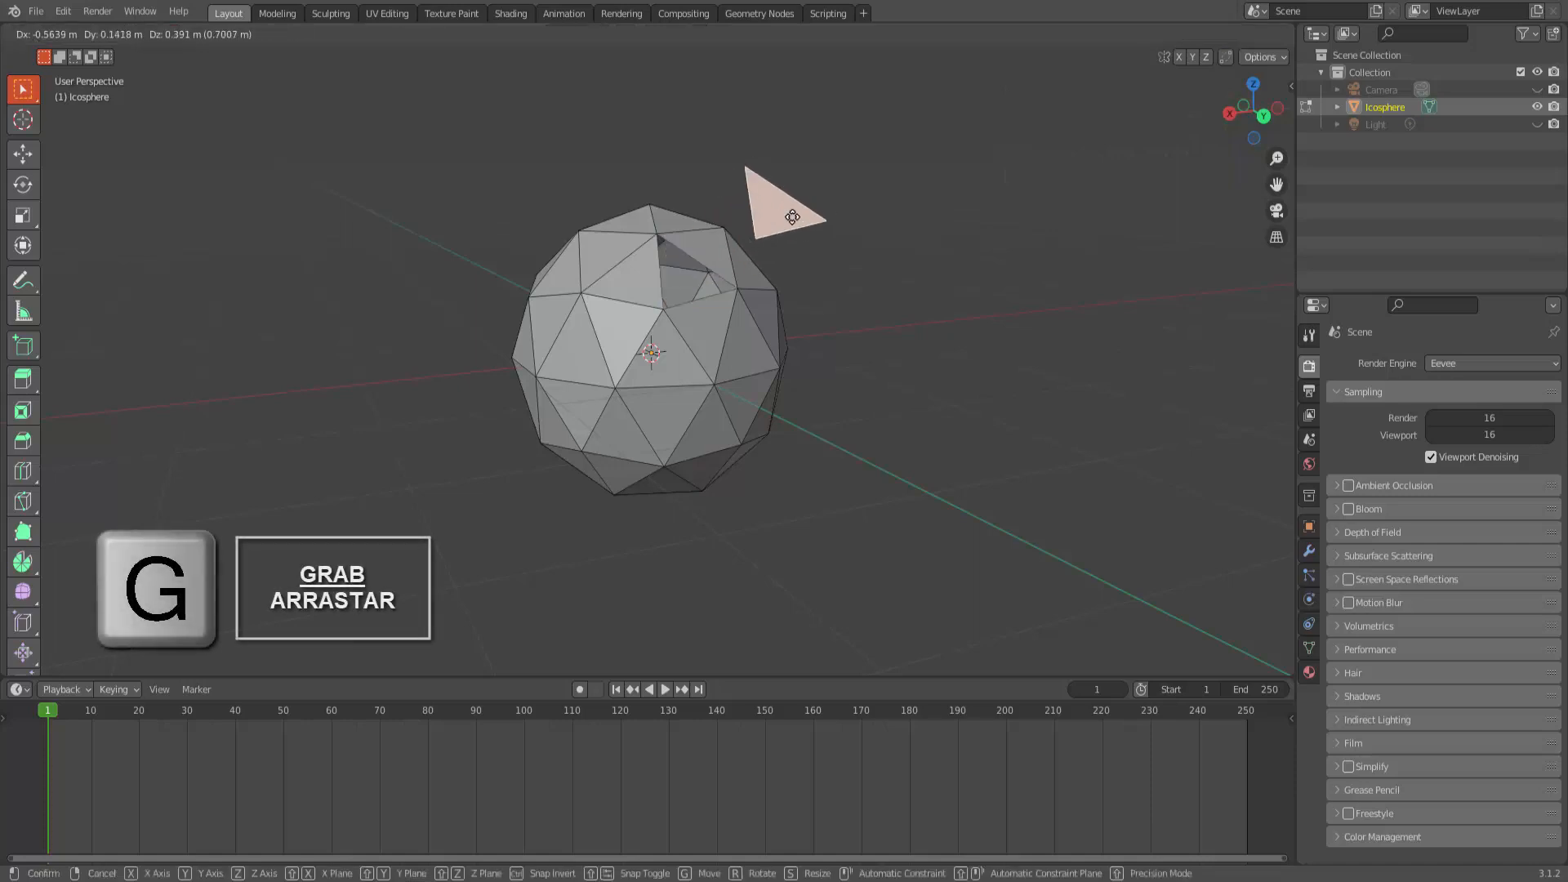
{"action": "right_click", "coordinate": [792, 218]}
{"action": "left_click", "coordinate": [603, 251]}
{"action": "key", "text": "g"}
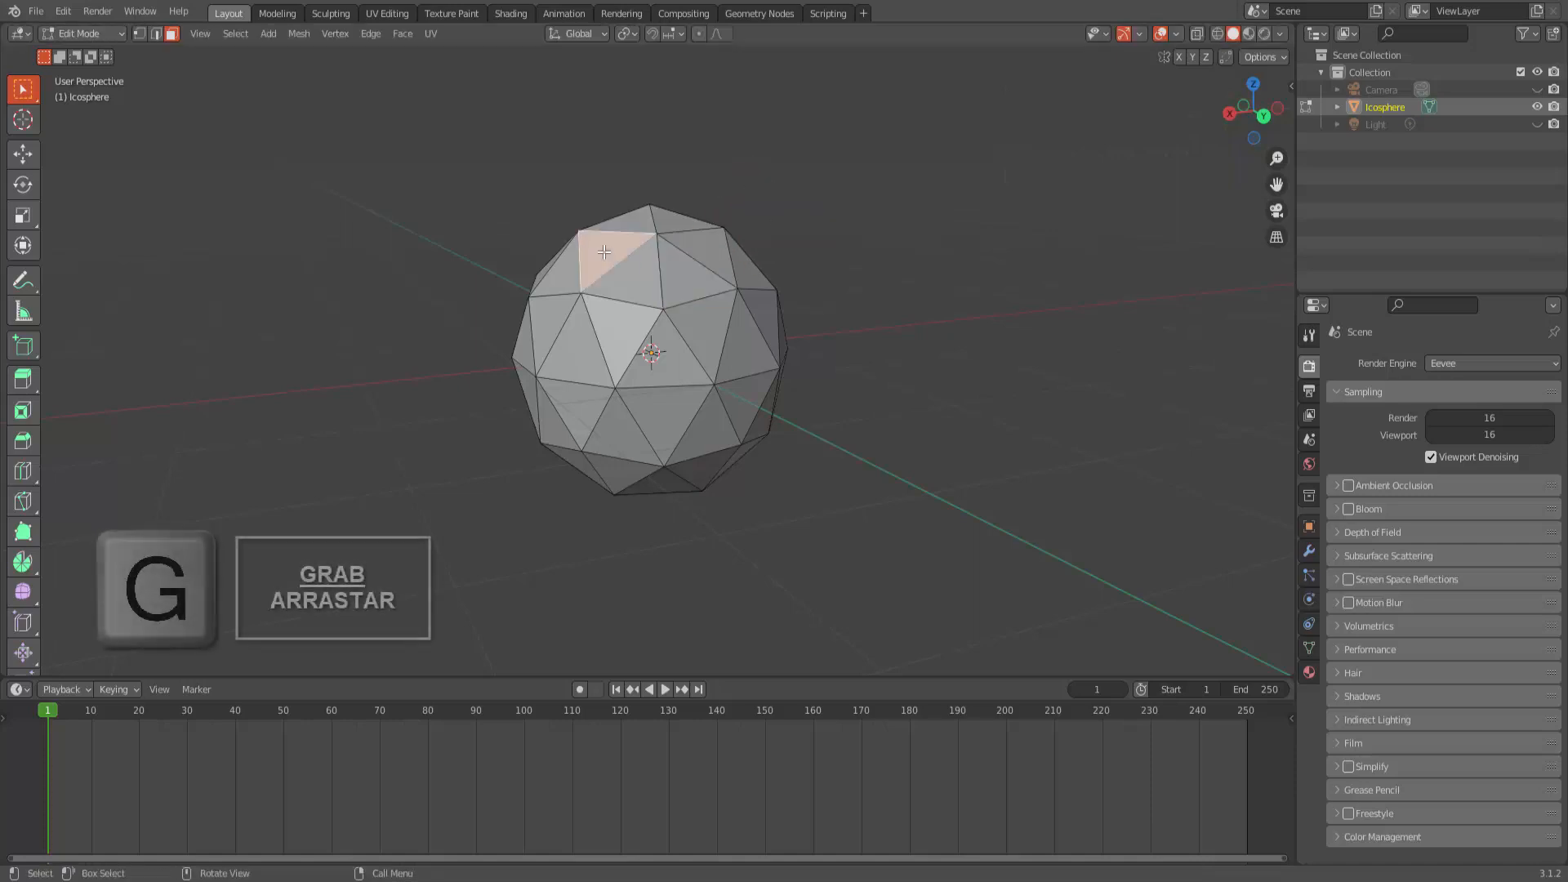
{"action": "right_click", "coordinate": [471, 188]}
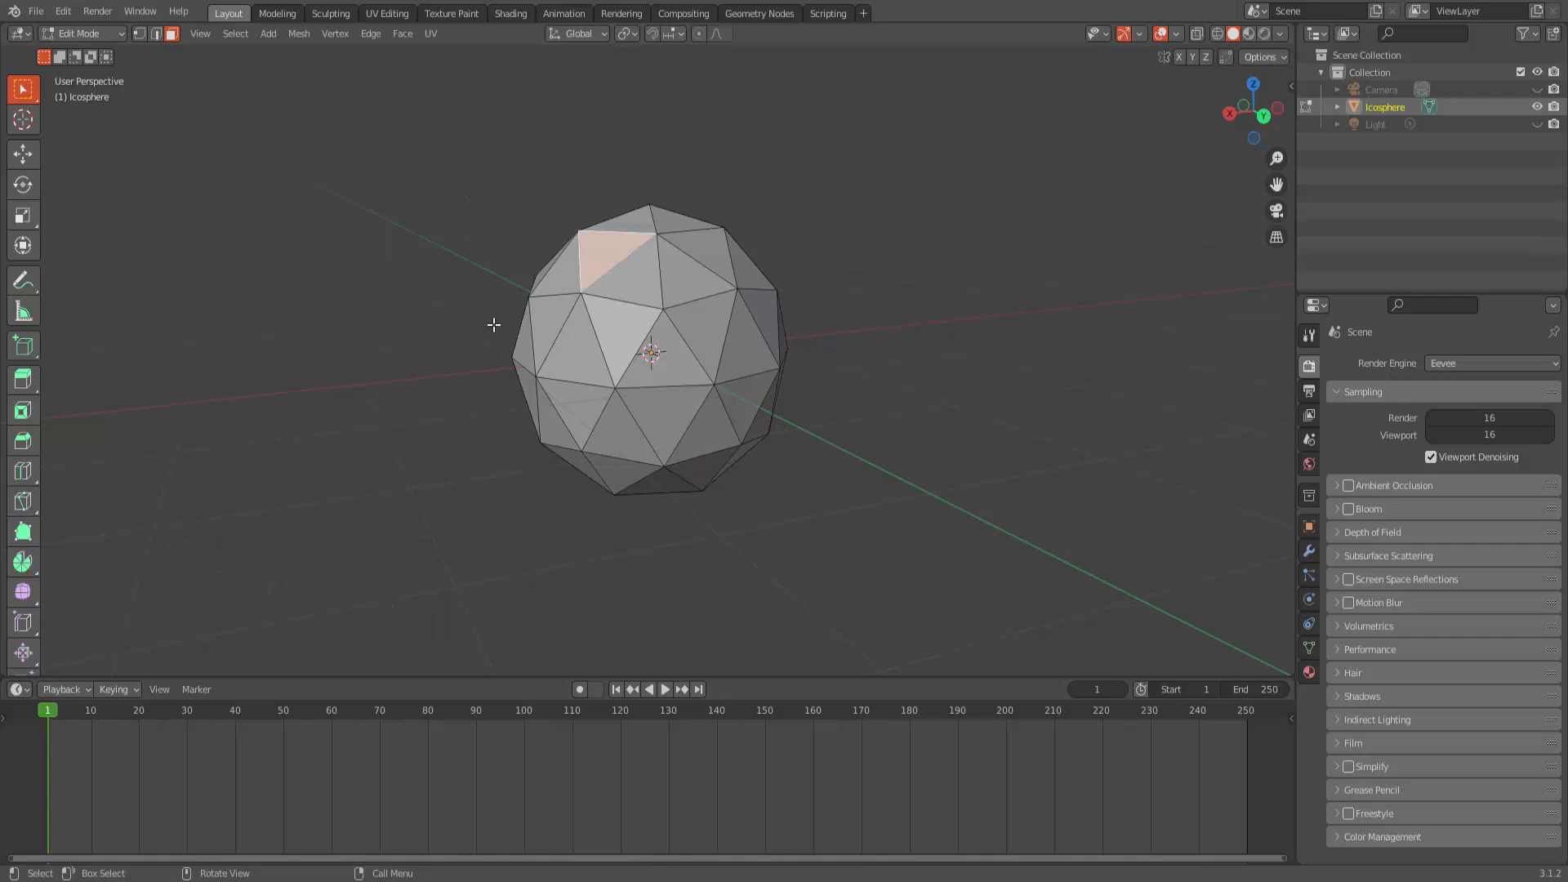
{"action": "left_click", "coordinate": [545, 366]}
{"action": "key", "text": "g"}
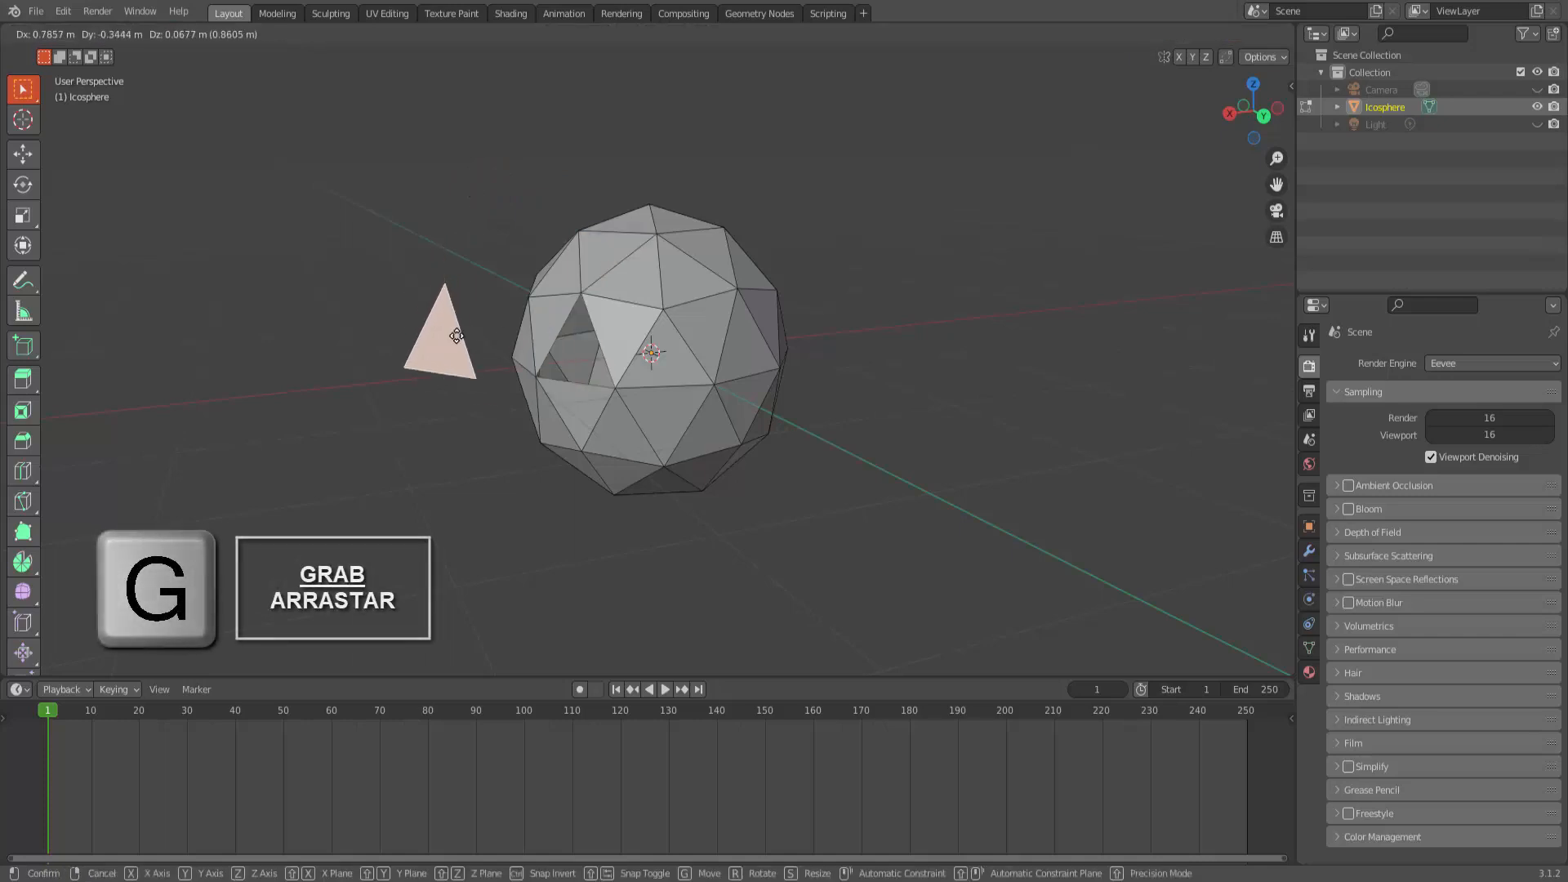
{"action": "right_click", "coordinate": [457, 338]}
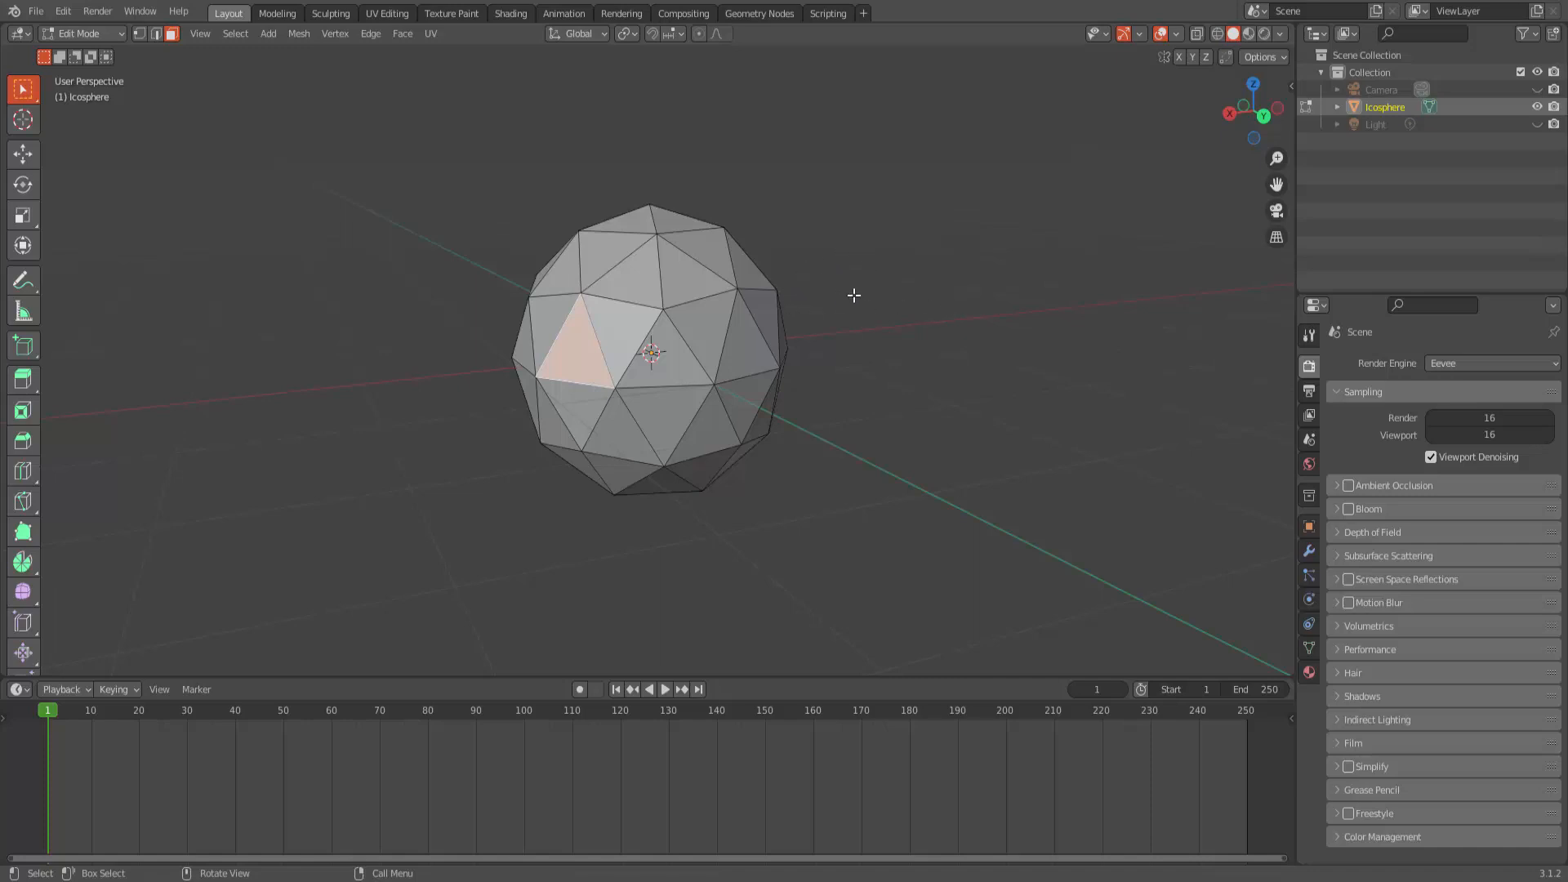
Separate all of the icosphere's faces into individual objects by loose parts and return to Object Mode.
{"action": "key", "text": "a"}
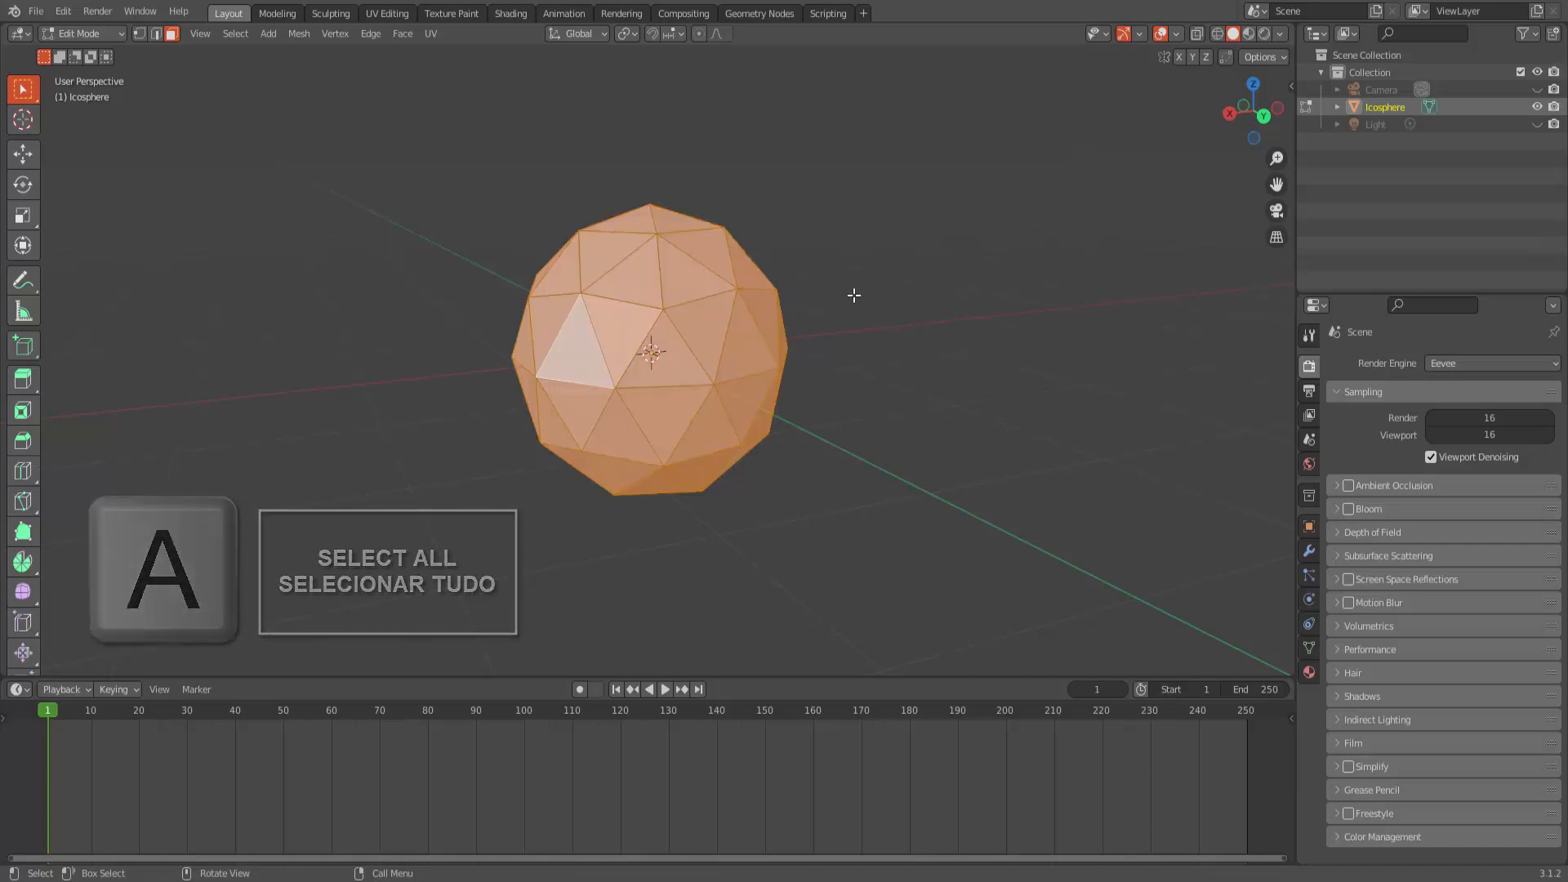
{"action": "key", "text": "p"}
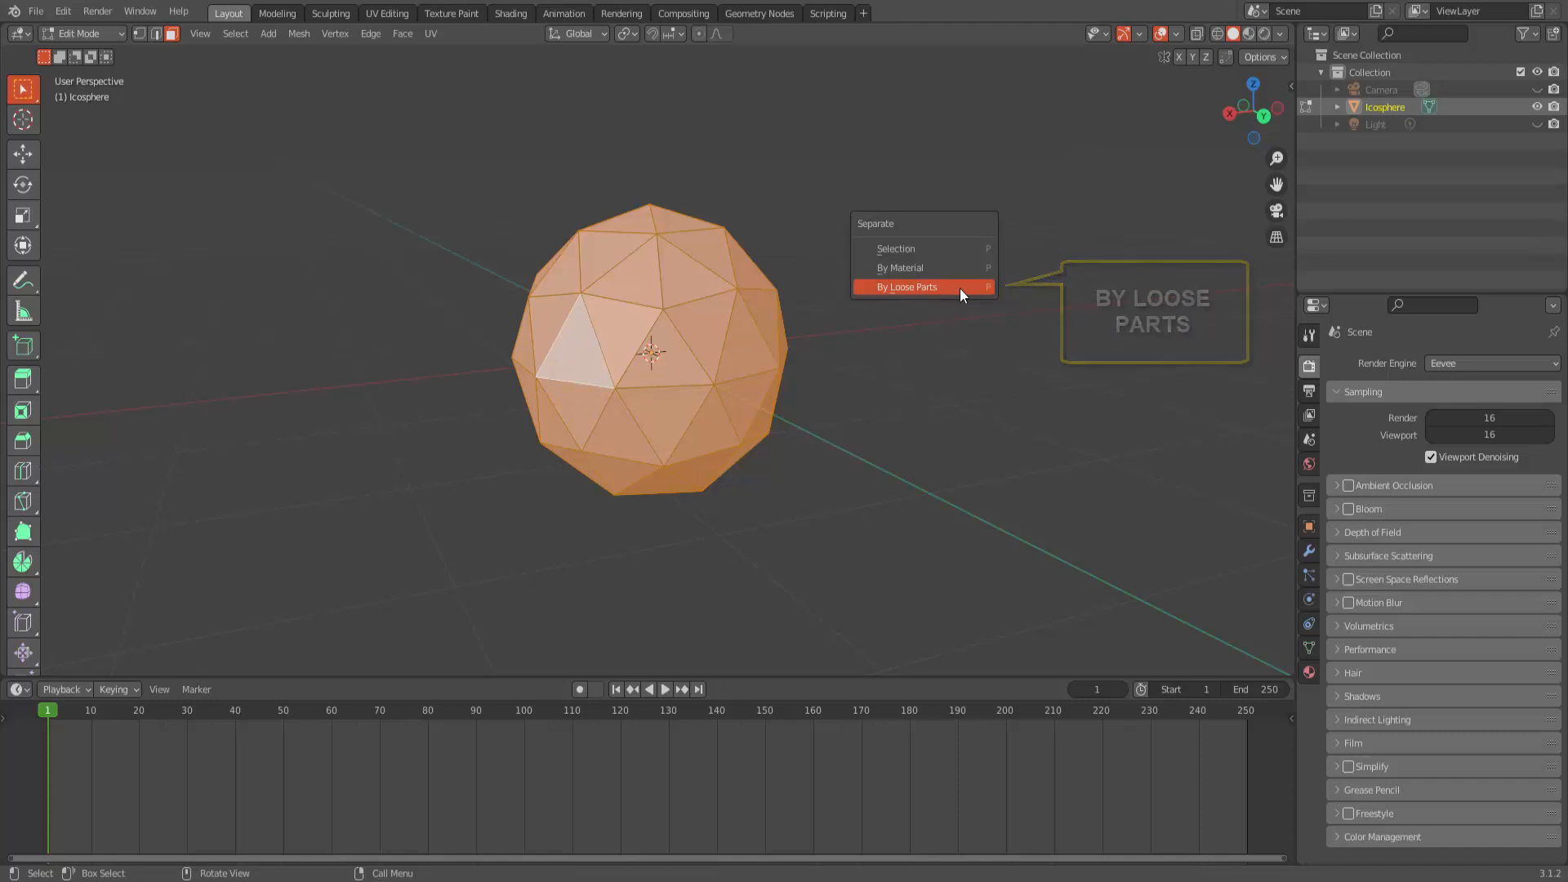
{"action": "left_click", "coordinate": [959, 288]}
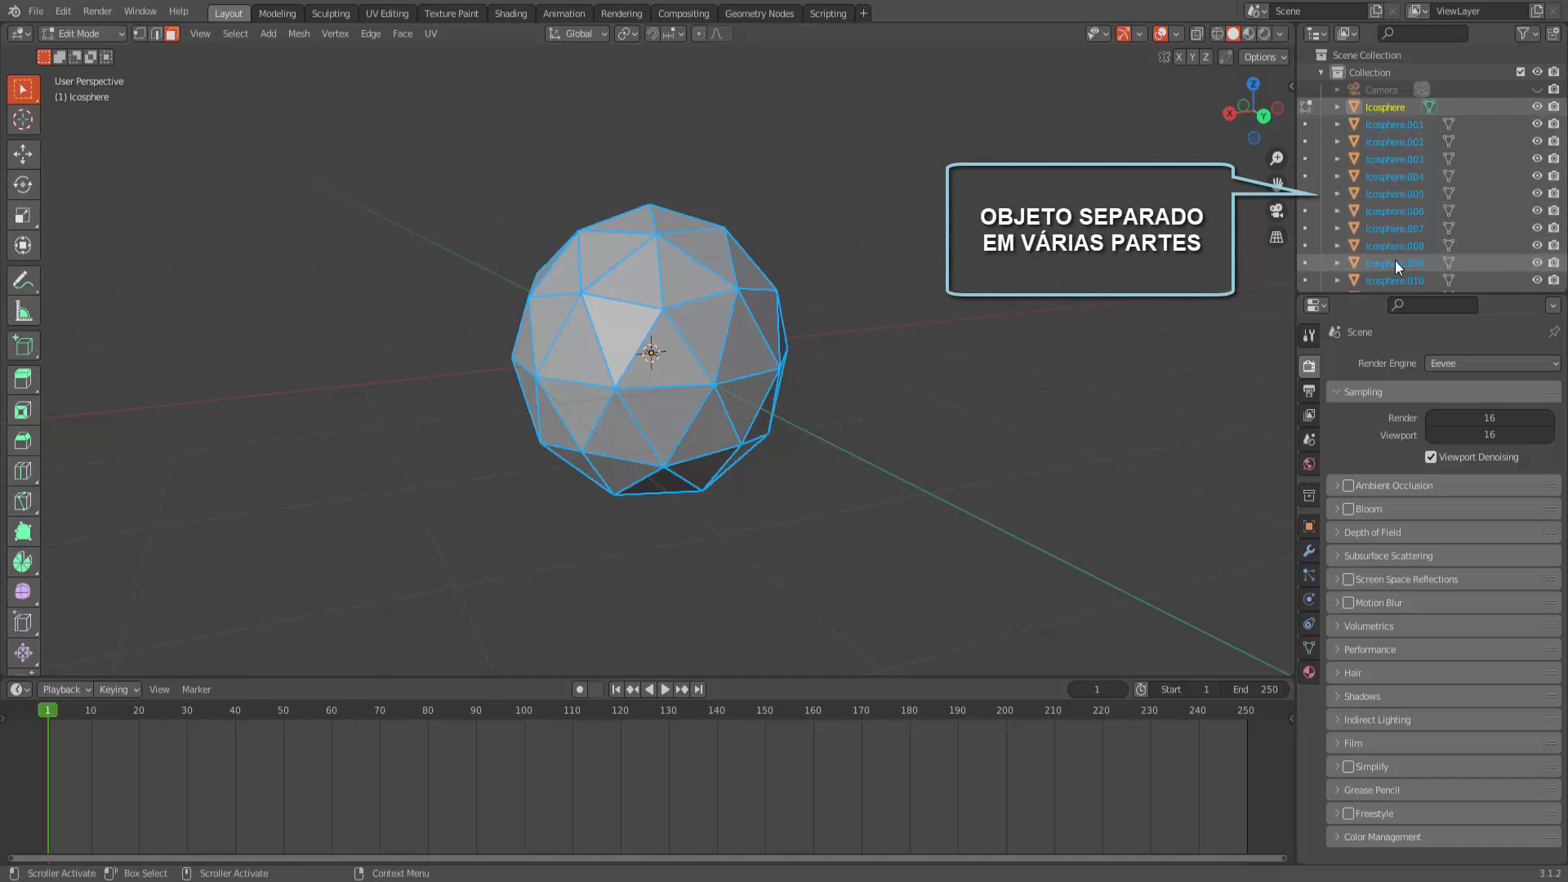
{"action": "left_click", "coordinate": [91, 38]}
{"action": "left_click", "coordinate": [89, 50]}
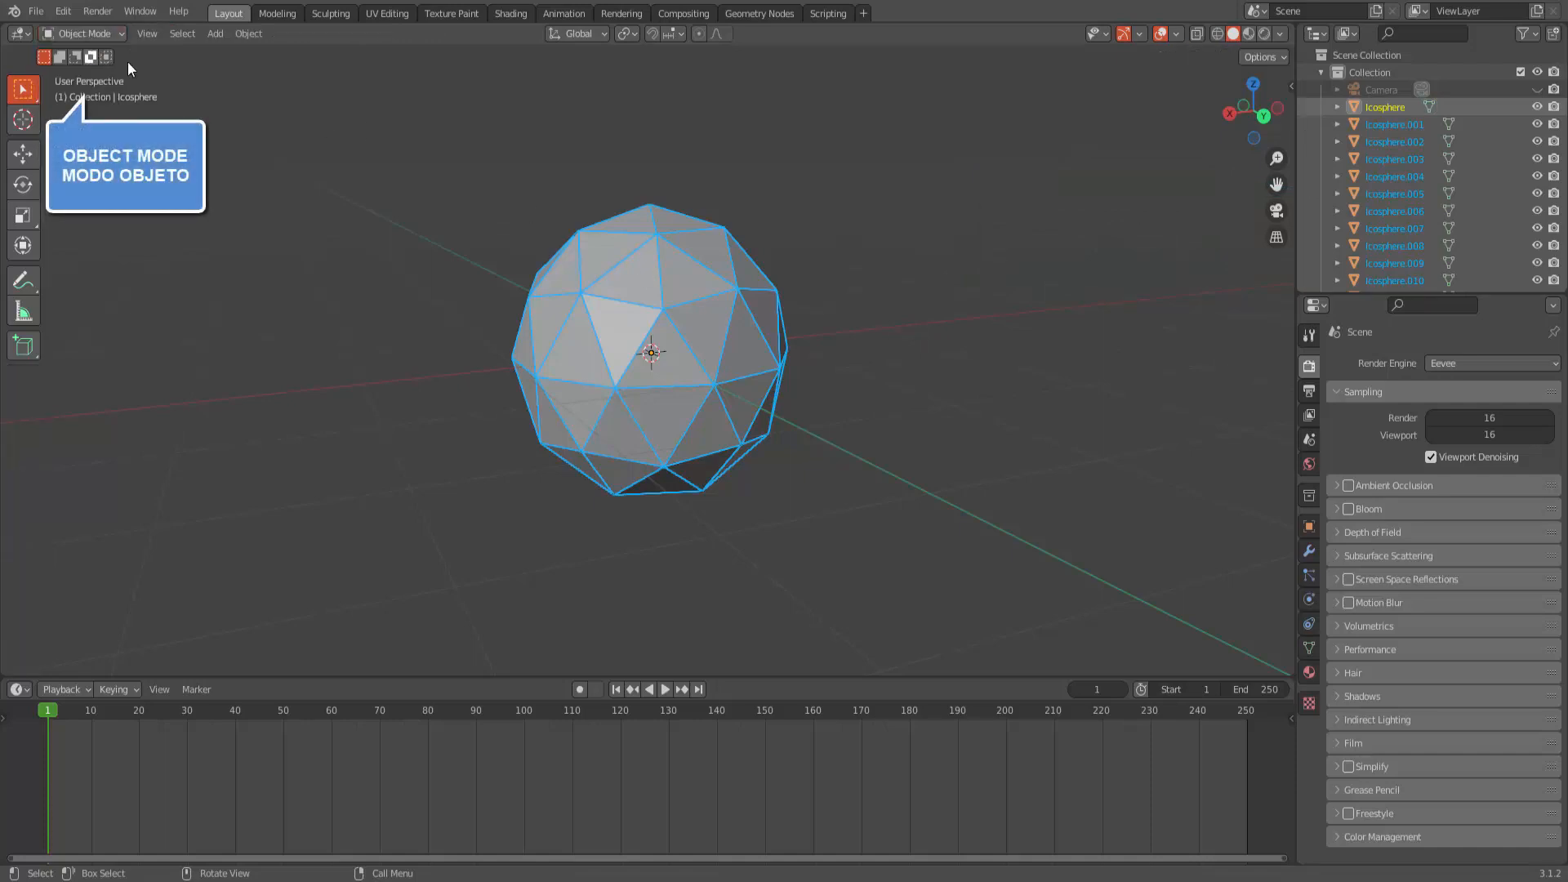
Test-move two neighbouring face objects on the front of the icosphere to check their independence, cancelling each move.
{"action": "left_click", "coordinate": [931, 290]}
{"action": "left_click", "coordinate": [717, 319]}
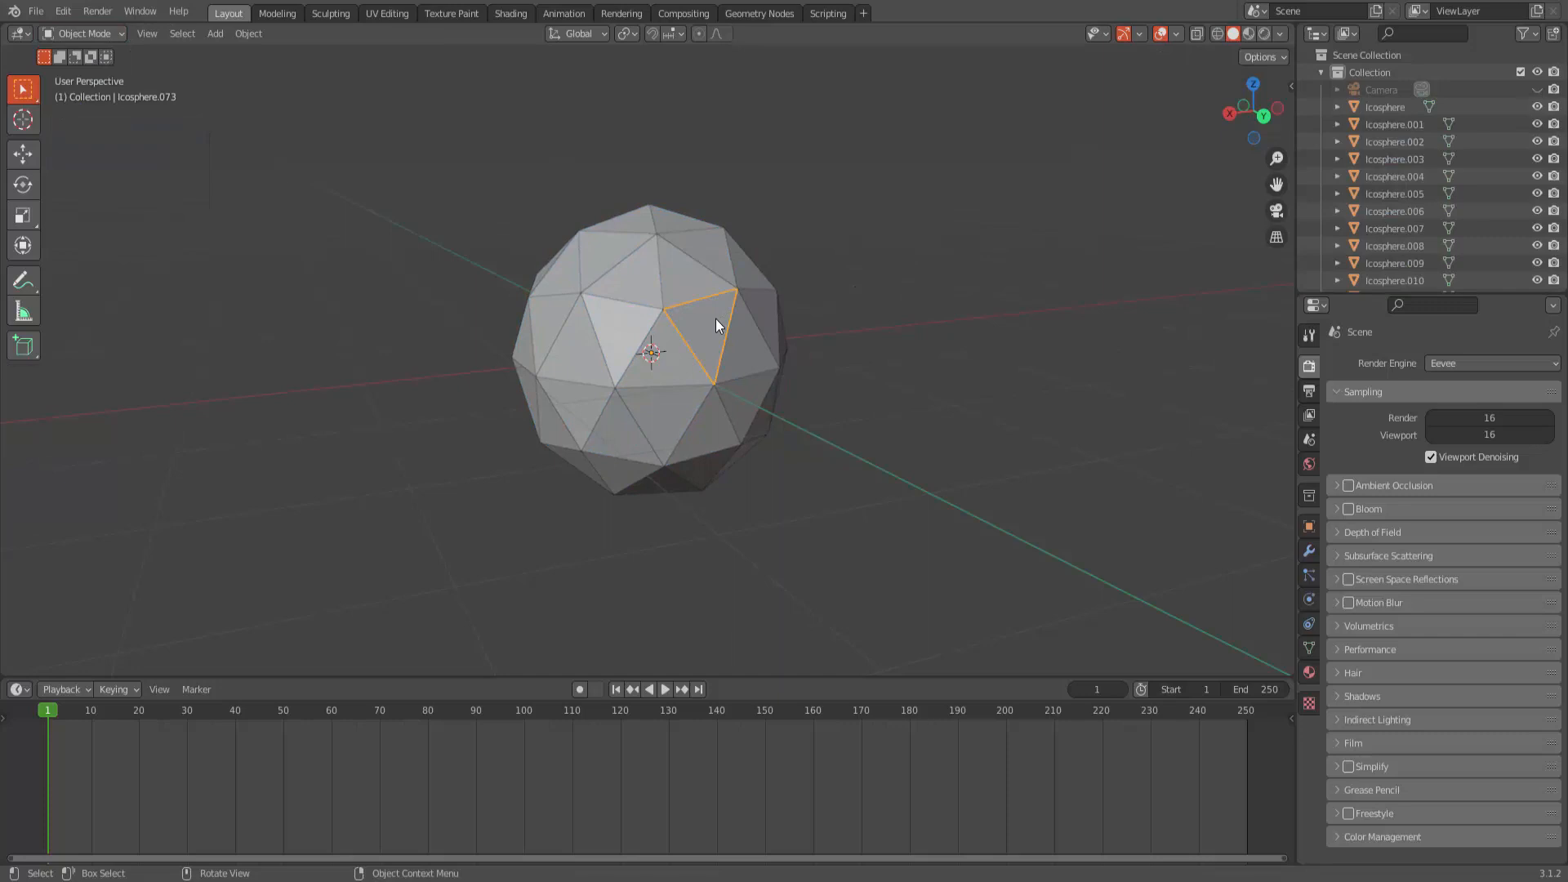
{"action": "key", "text": "g"}
{"action": "right_click", "coordinate": [900, 271]}
{"action": "left_click", "coordinate": [678, 272]}
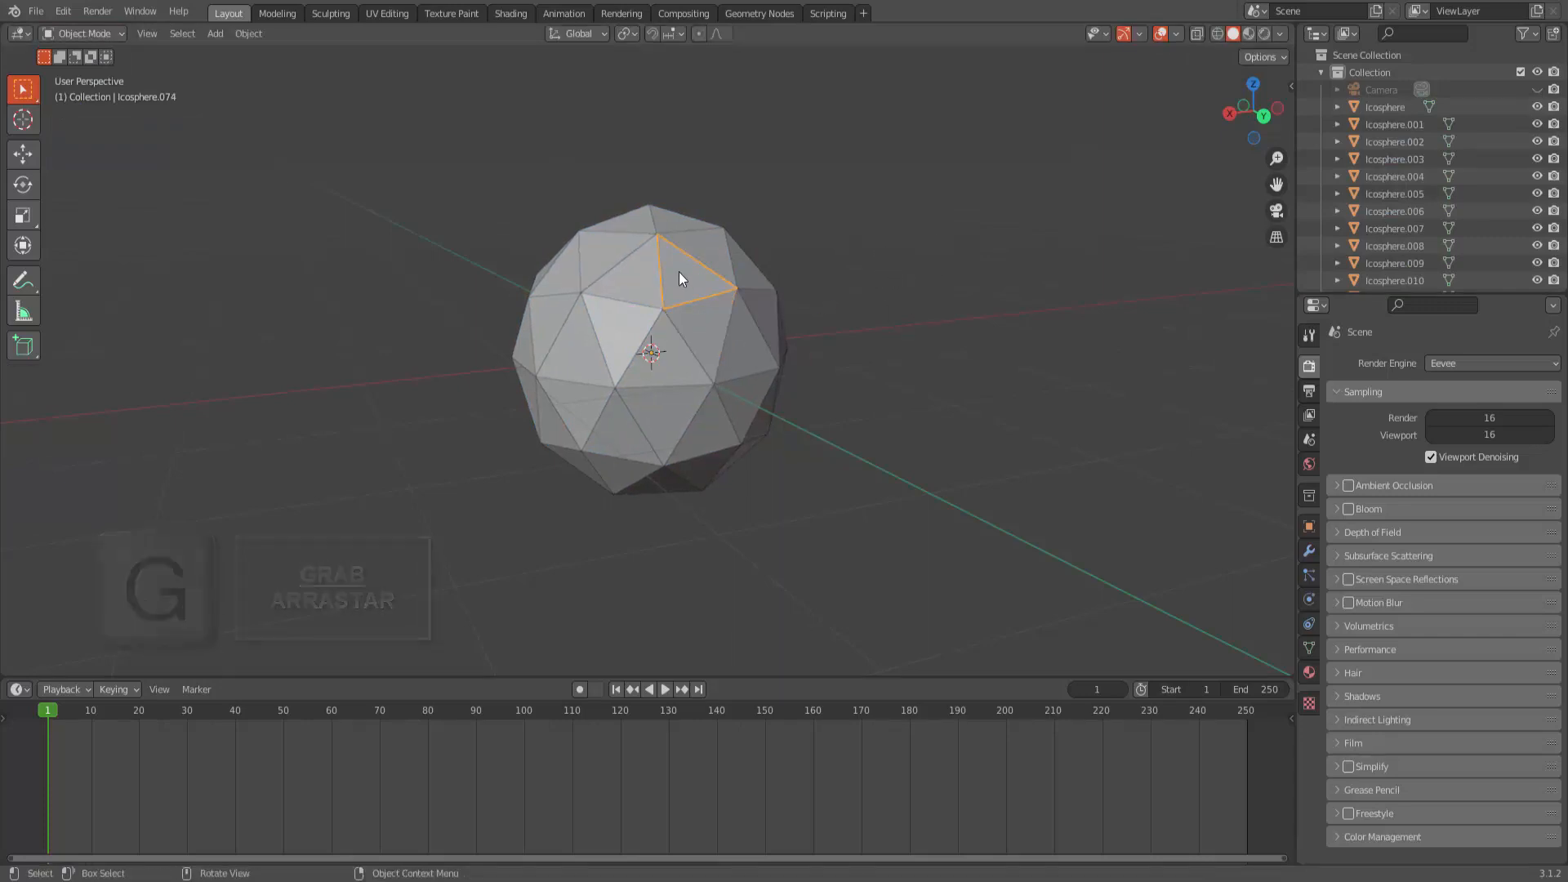
{"action": "key", "text": "g"}
{"action": "right_click", "coordinate": [490, 173]}
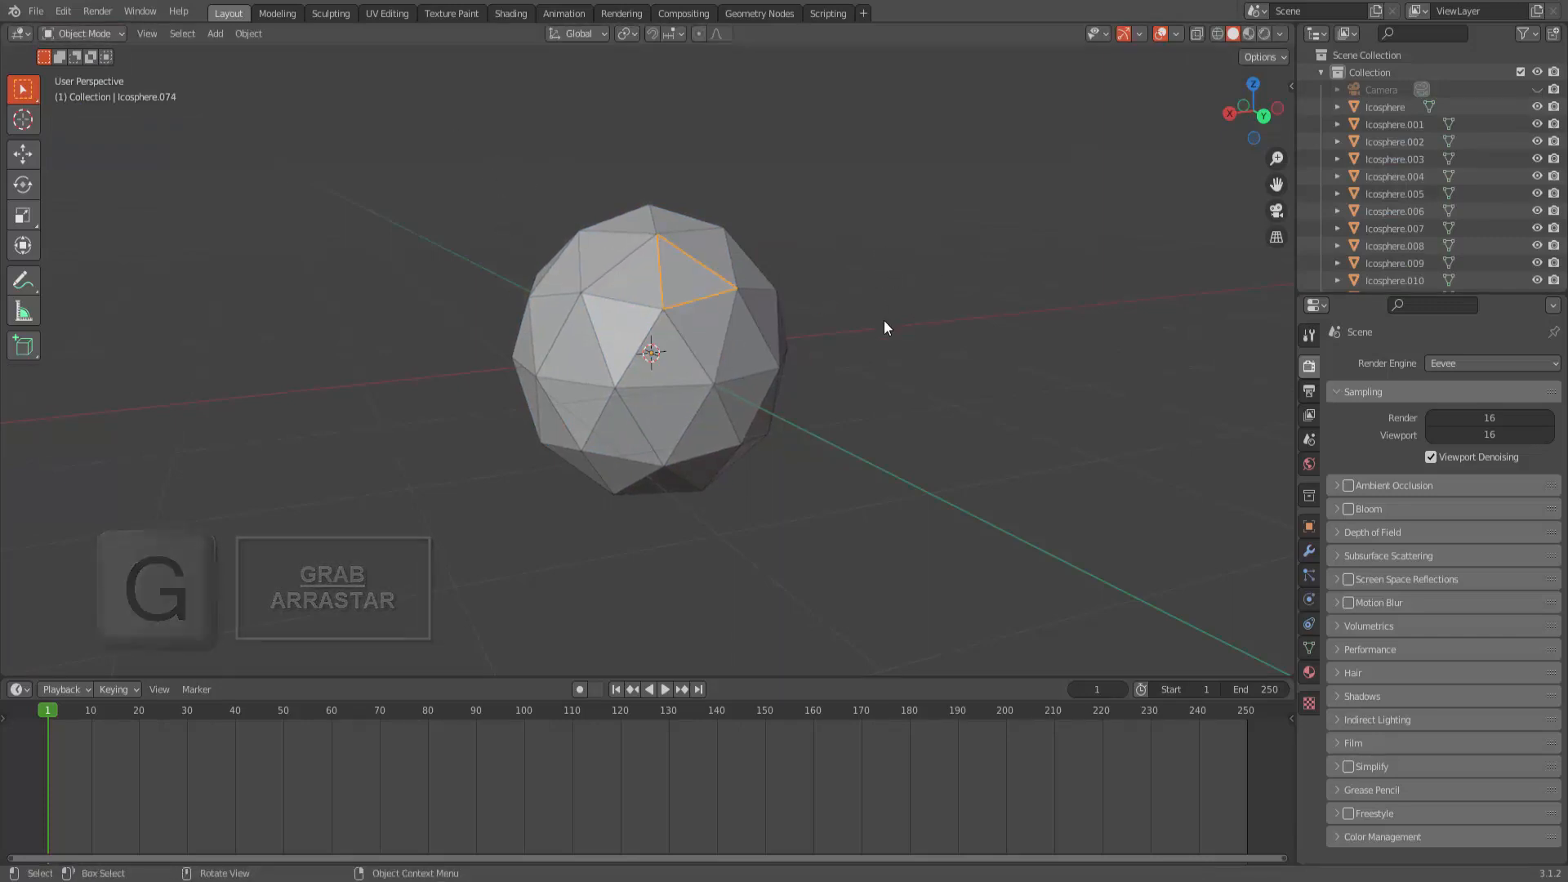
Select Icosphere.002, .003, .005, .007 and .004 one by one to examine which face each object represents.
{"action": "middle_click_drag", "start_coordinate": [894, 340], "coordinate": [897, 348]}
{"action": "left_click", "coordinate": [1374, 144]}
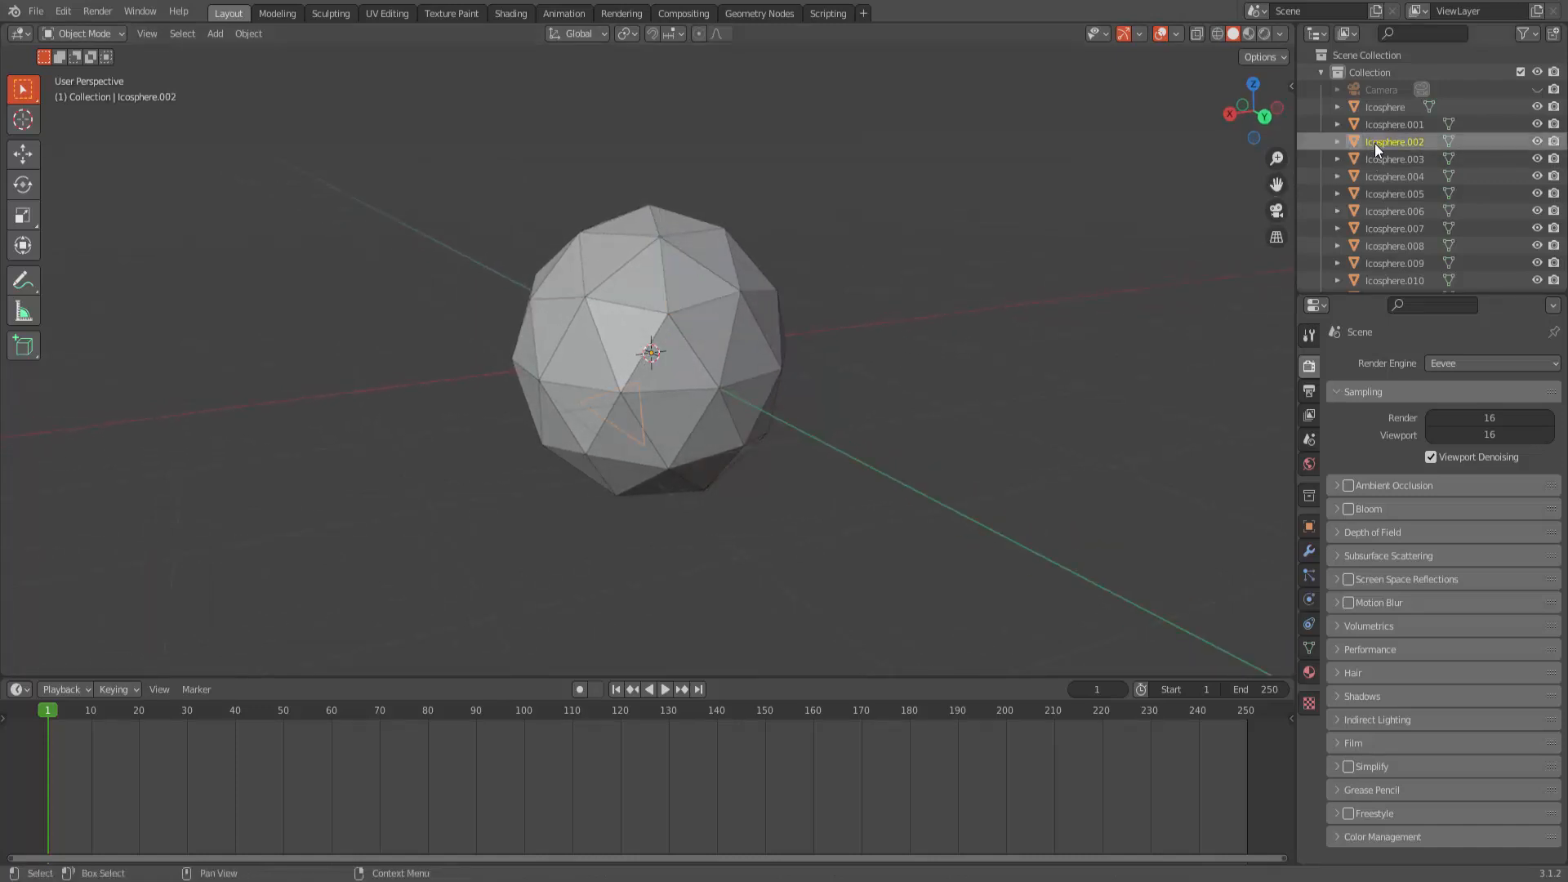
{"action": "left_click", "coordinate": [1374, 158]}
{"action": "left_click", "coordinate": [1371, 194]}
{"action": "left_click", "coordinate": [1365, 225]}
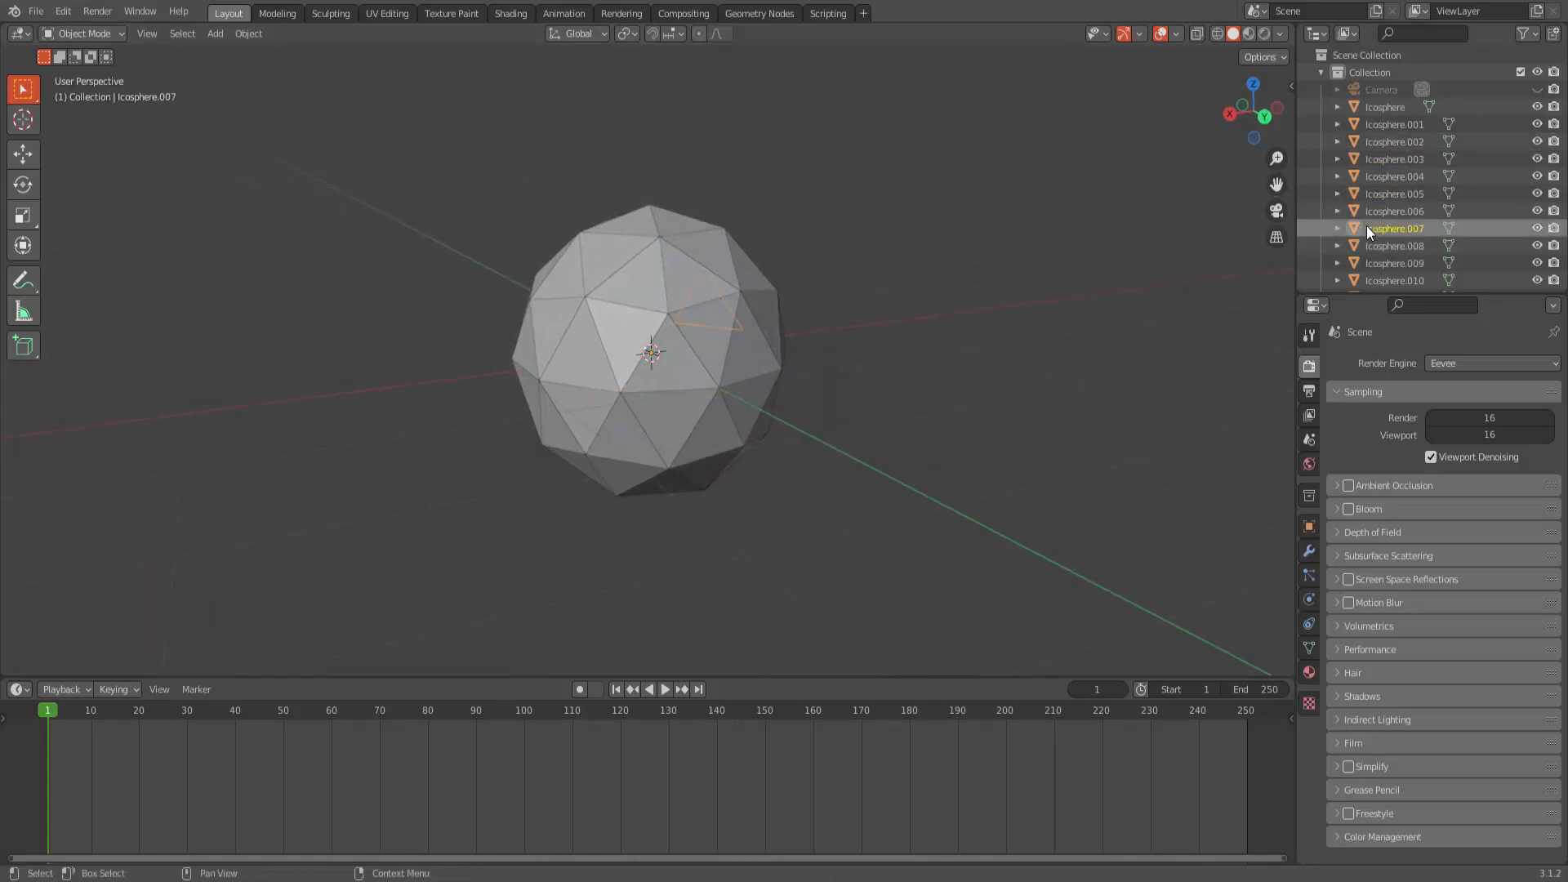
{"action": "left_click", "coordinate": [1365, 177]}
{"action": "scroll", "coordinate": [916, 239], "scroll_direction": "down", "scroll_amount": 2}
{"action": "scroll", "coordinate": [917, 243], "scroll_direction": "up", "scroll_amount": 1}
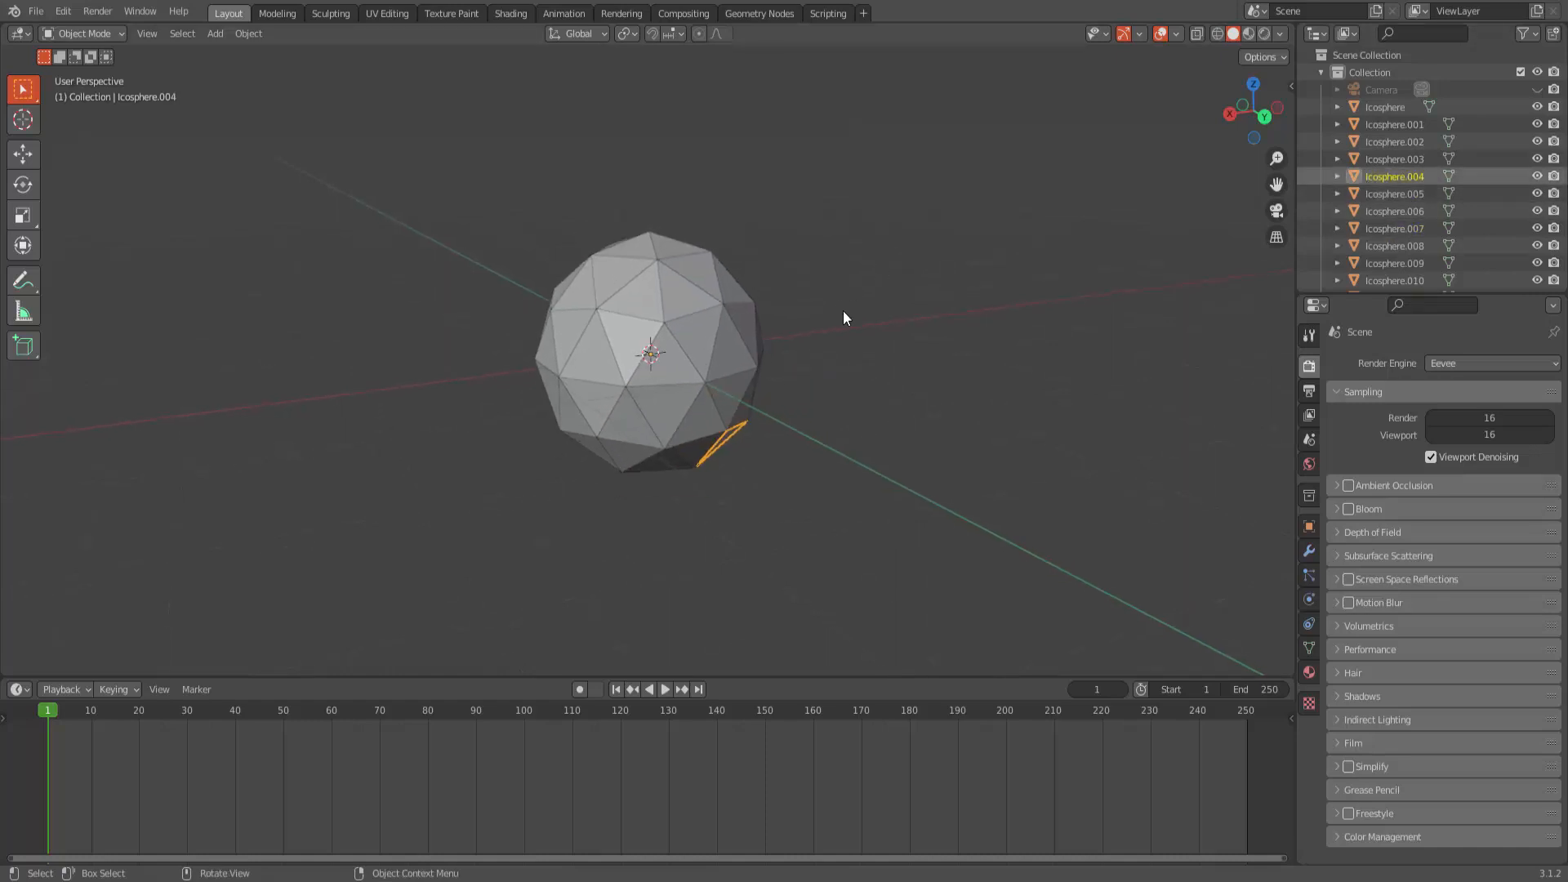
Select all the face objects and set each one's origin to its Center of Mass (Surface).
{"action": "key", "text": "a"}
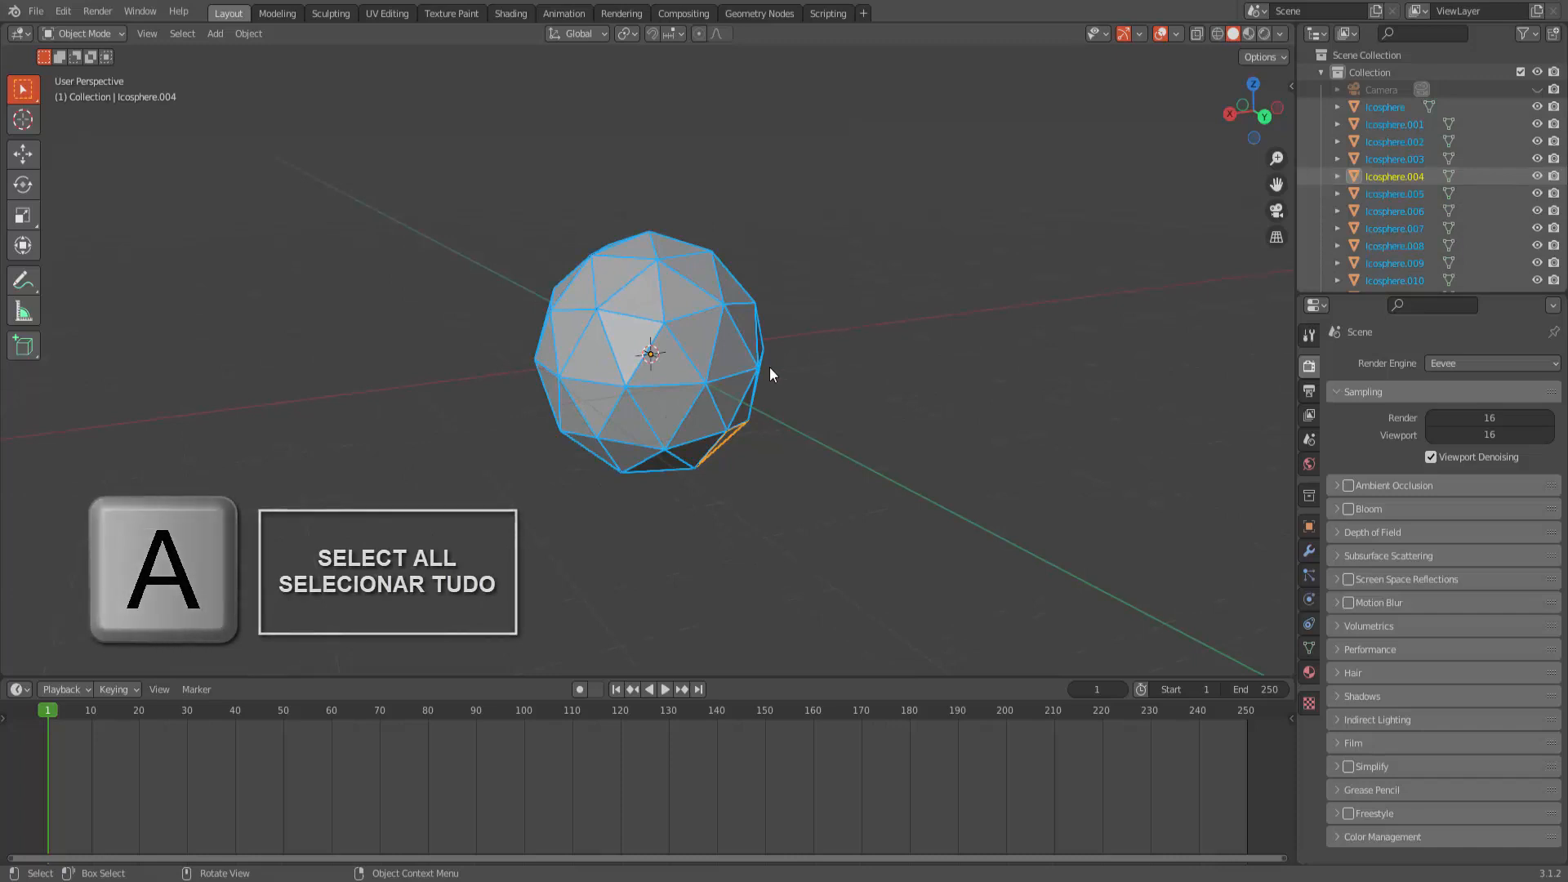
{"action": "mouse_move", "coordinate": [885, 415]}
{"action": "middle_mouse_down"}
{"action": "mouse_move", "coordinate": [917, 392]}
{"action": "mouse_move", "coordinate": [907, 420]}
{"action": "mouse_move", "coordinate": [924, 391]}
{"action": "mouse_move", "coordinate": [913, 403]}
{"action": "middle_mouse_up"}
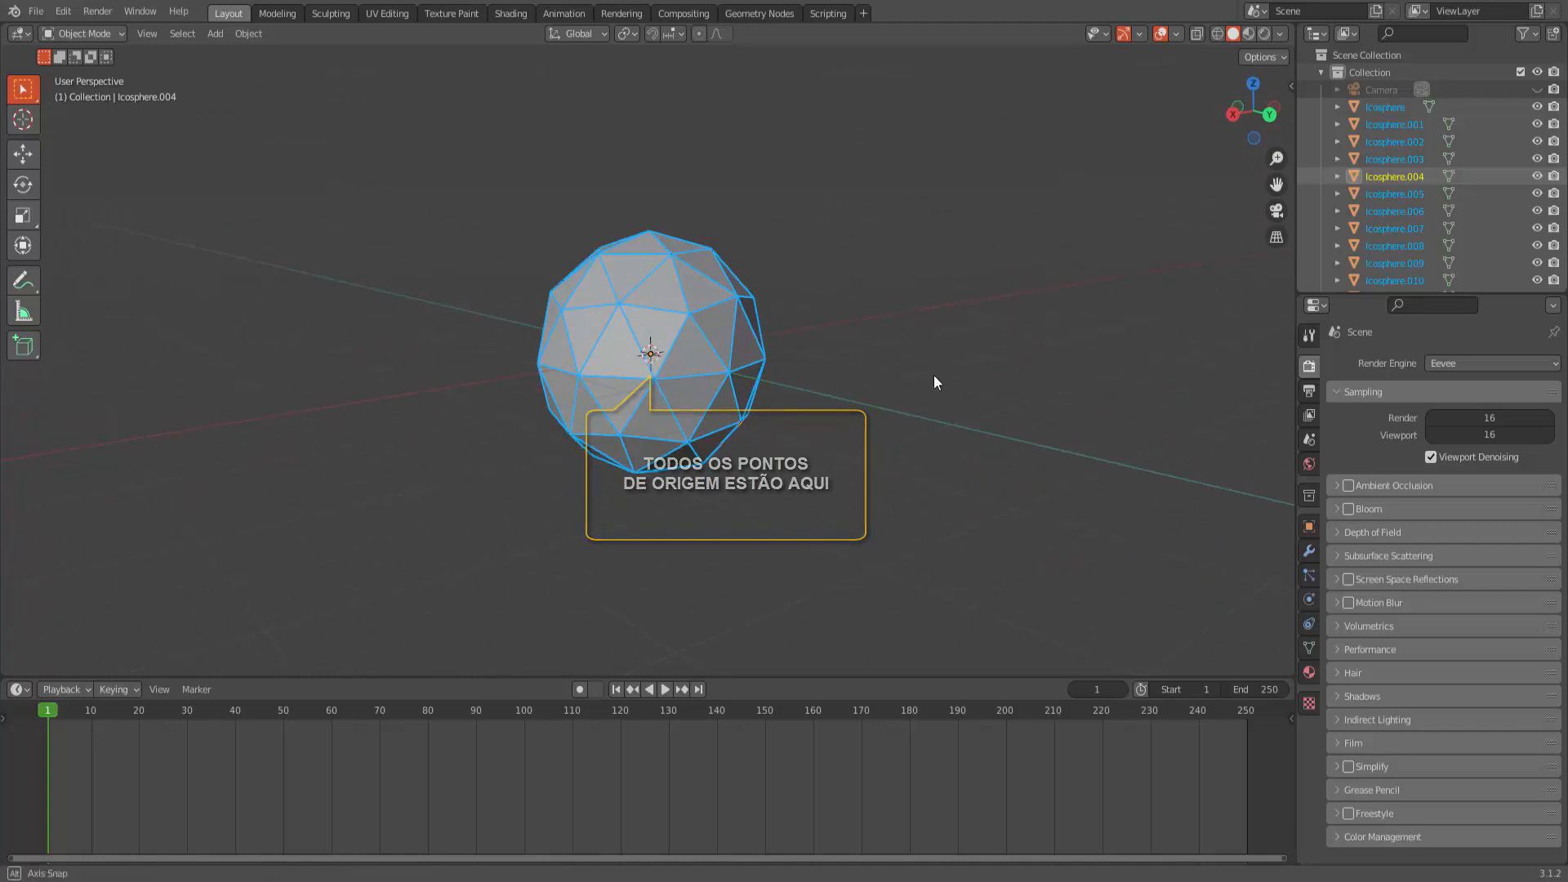
{"action": "middle_click_drag", "start_coordinate": [934, 374], "coordinate": [919, 385]}
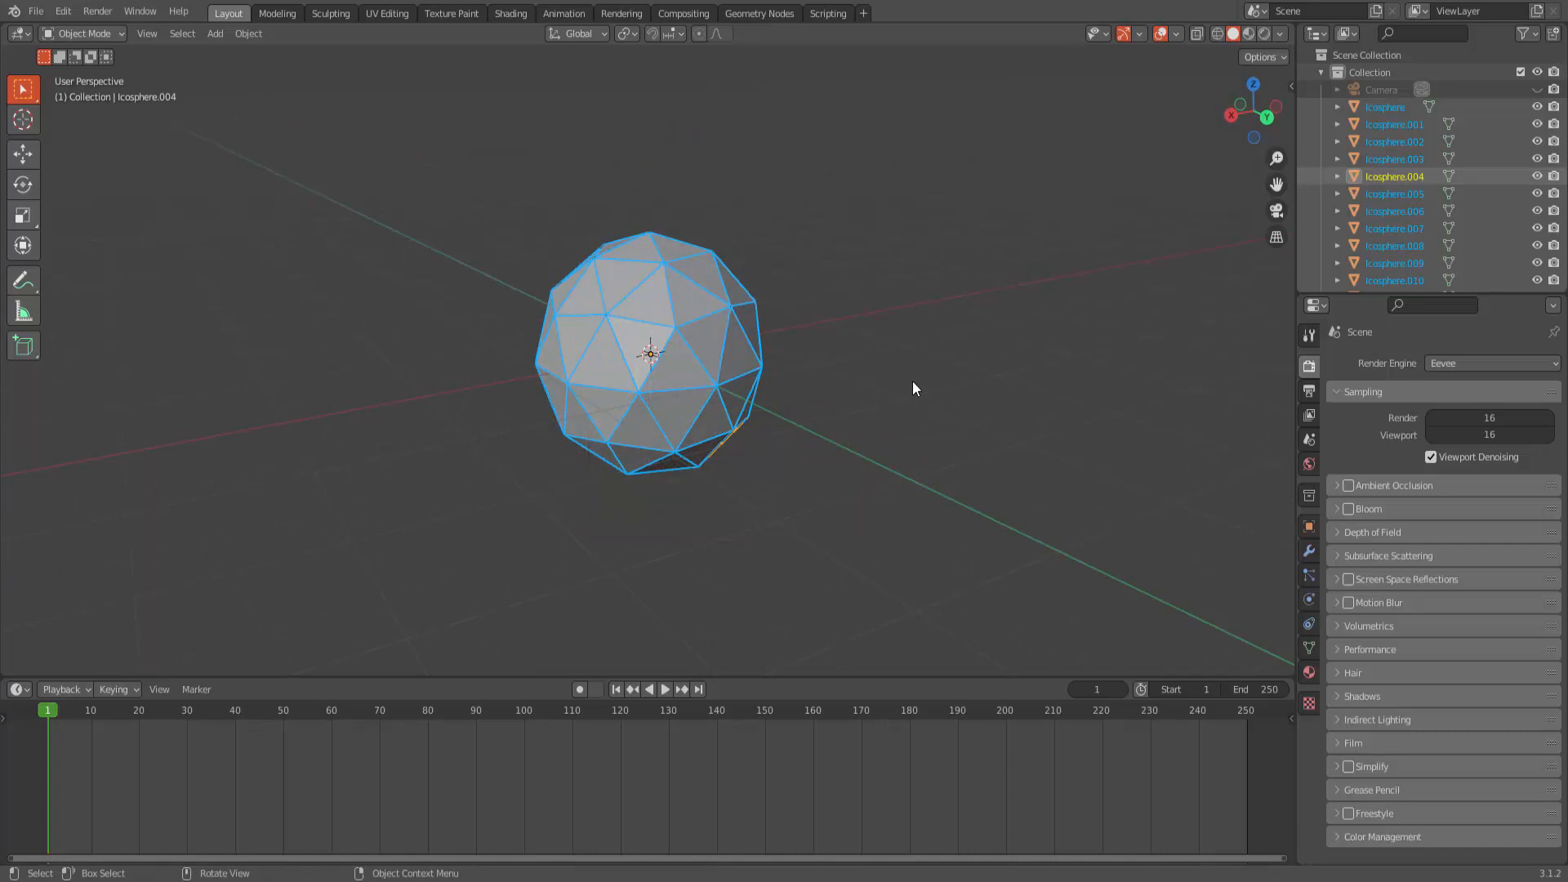
{"action": "right_click", "coordinate": [1008, 271]}
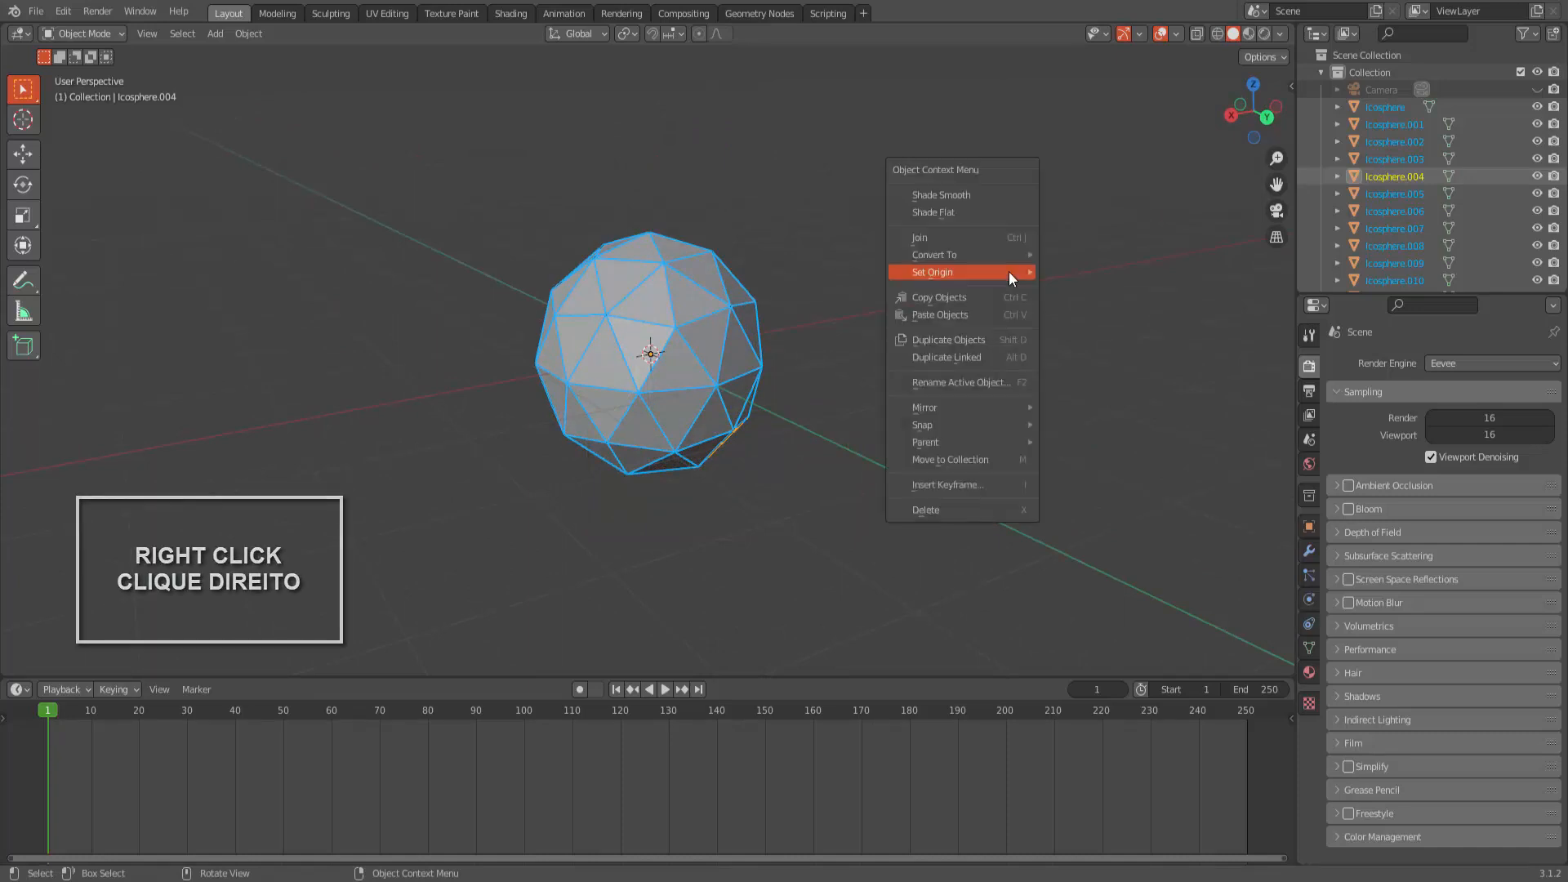
{"action": "mouse_move", "coordinate": [1009, 276]}
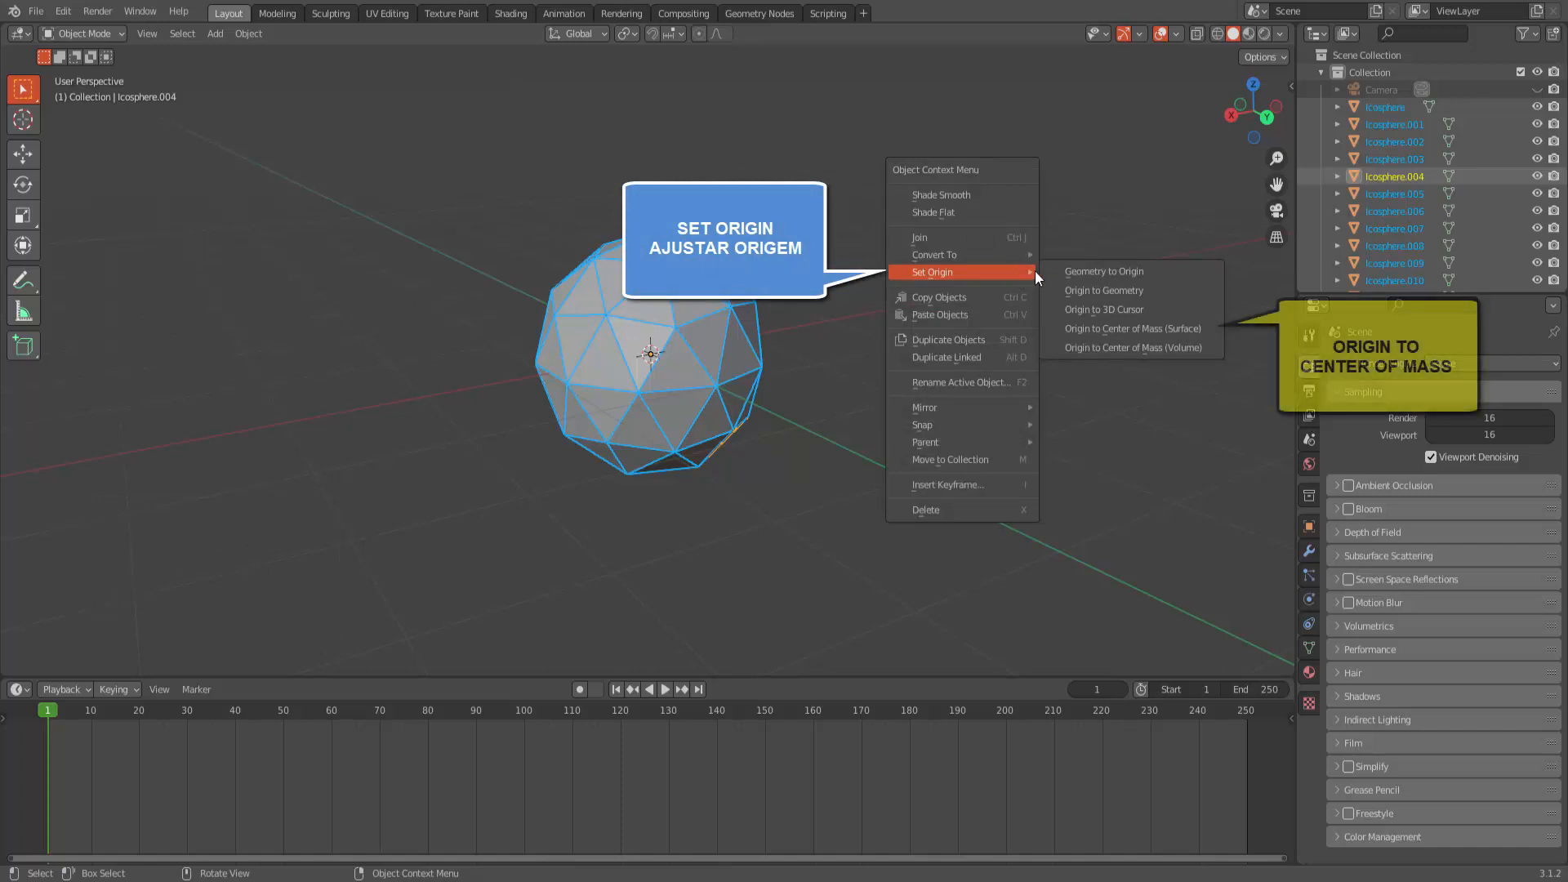
{"action": "left_click", "coordinate": [1121, 329]}
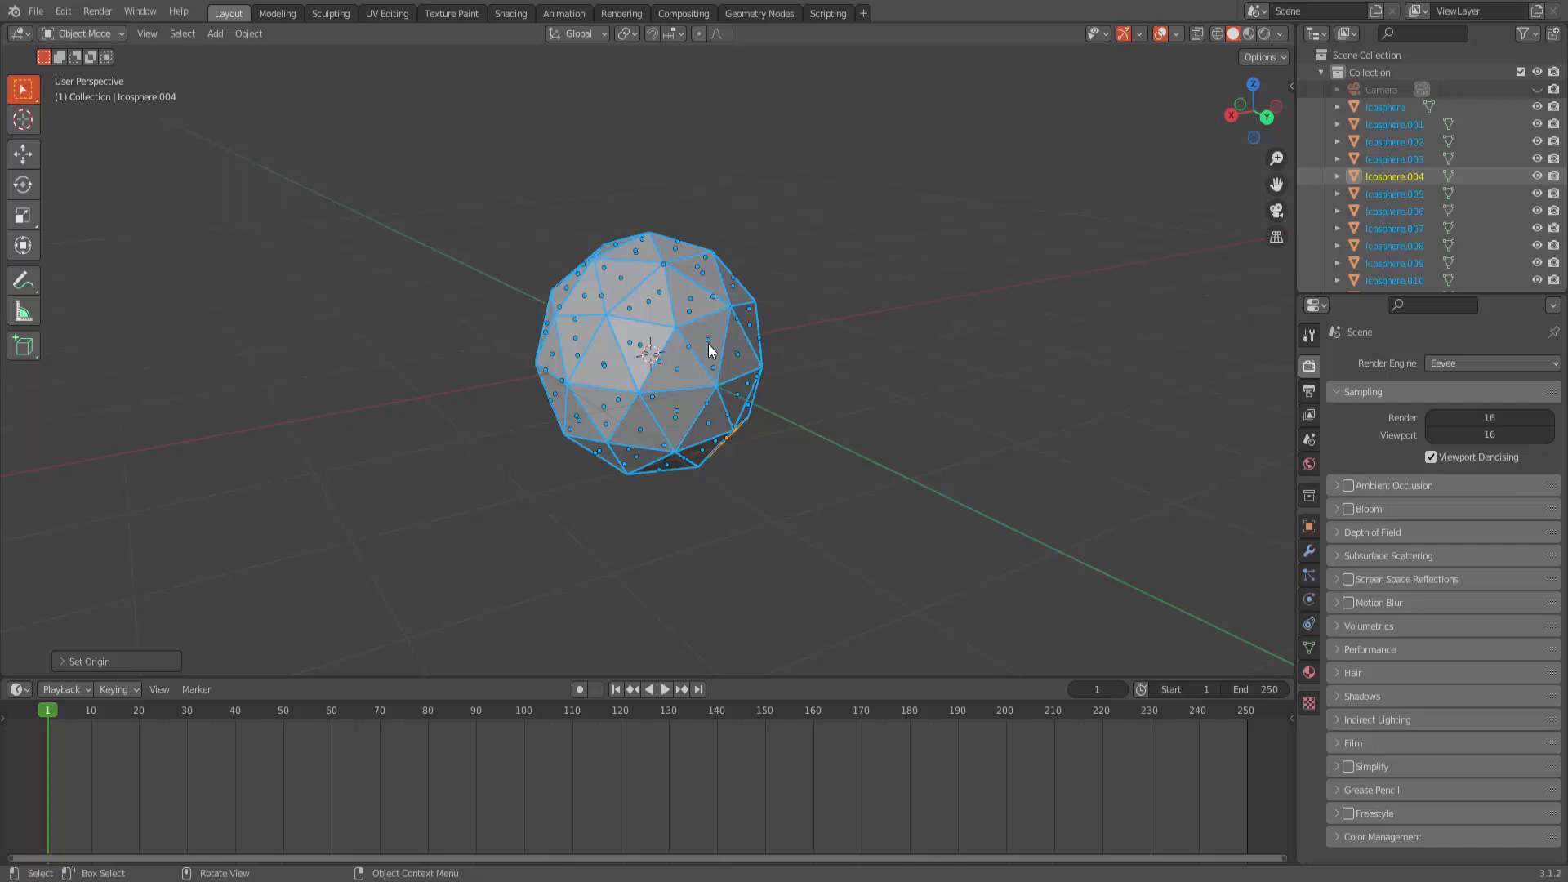
Move all the selected icosphere pieces straight up along the Z axis, well above the scene's centre.
{"action": "mouse_move", "coordinate": [867, 397]}
{"action": "middle_mouse_down"}
{"action": "mouse_move", "coordinate": [903, 402]}
{"action": "mouse_move", "coordinate": [889, 401]}
{"action": "middle_mouse_up"}
{"action": "scroll", "coordinate": [888, 400], "scroll_direction": "down", "scroll_amount": 4}
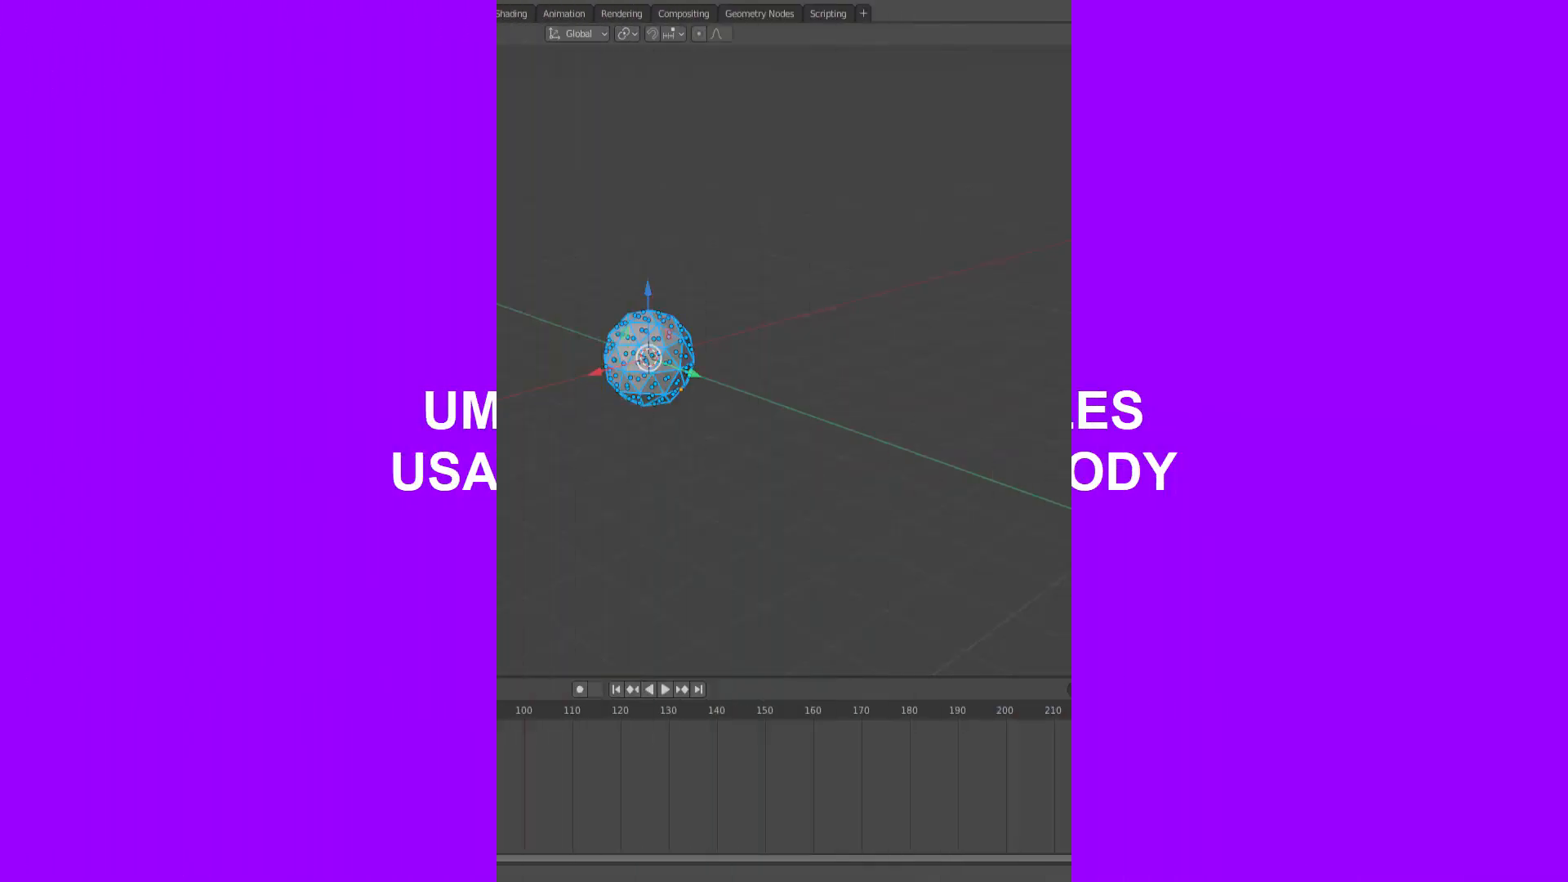
{"action": "left_click_drag", "start_coordinate": [647, 292], "coordinate": [645, 95]}
Add a Plane mesh at the scene's centre beneath the sphere and scale it up to about four times its size.
{"action": "scroll", "coordinate": [698, 441], "scroll_direction": "down", "scroll_amount": 1}
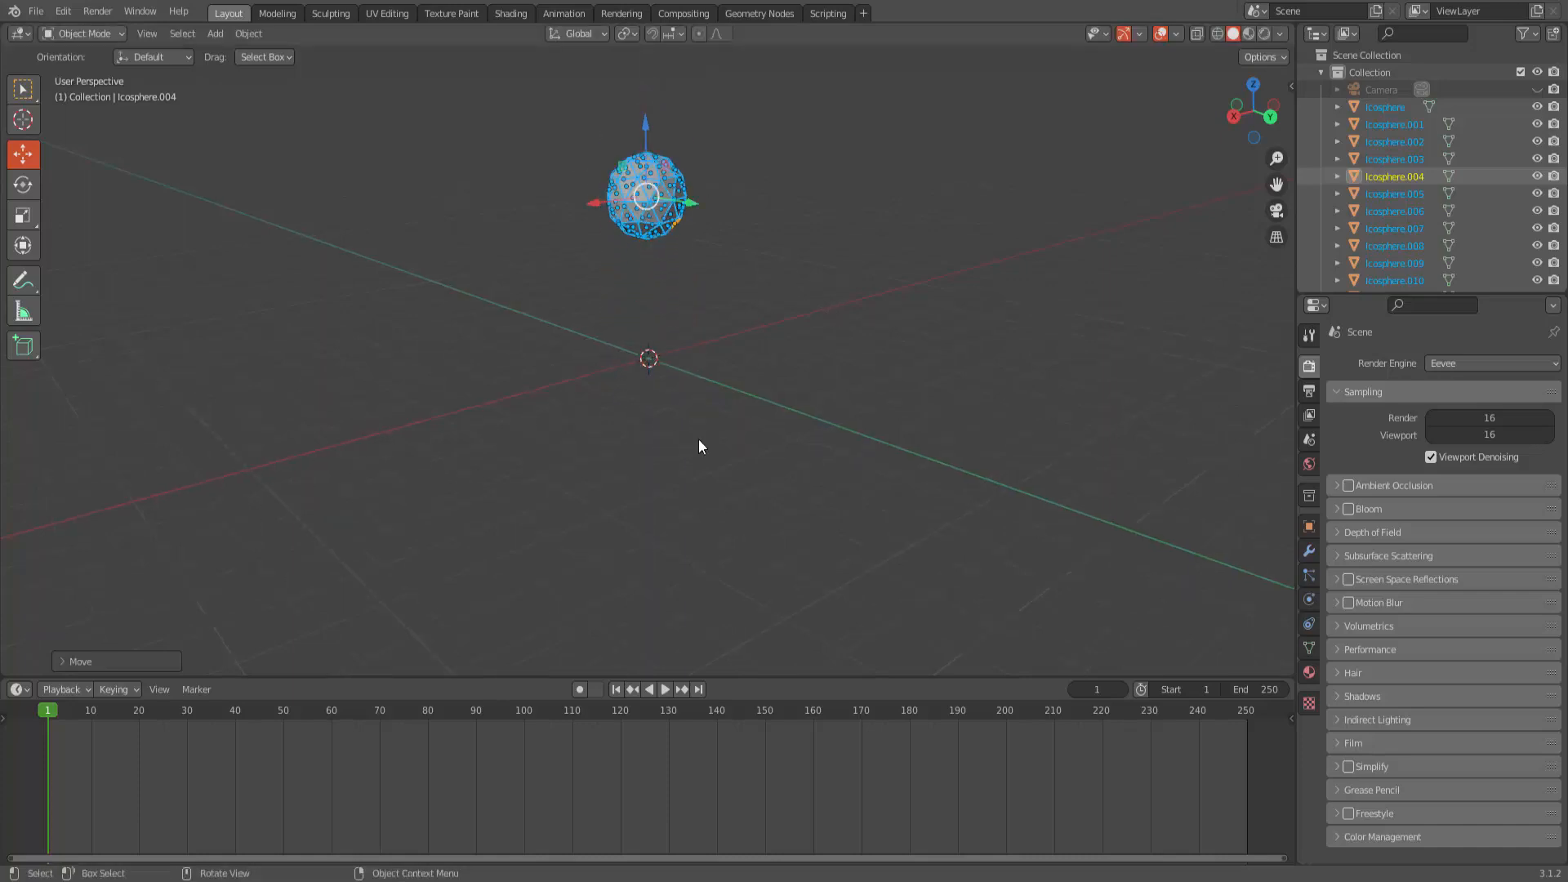
{"action": "key", "text": "shift+a"}
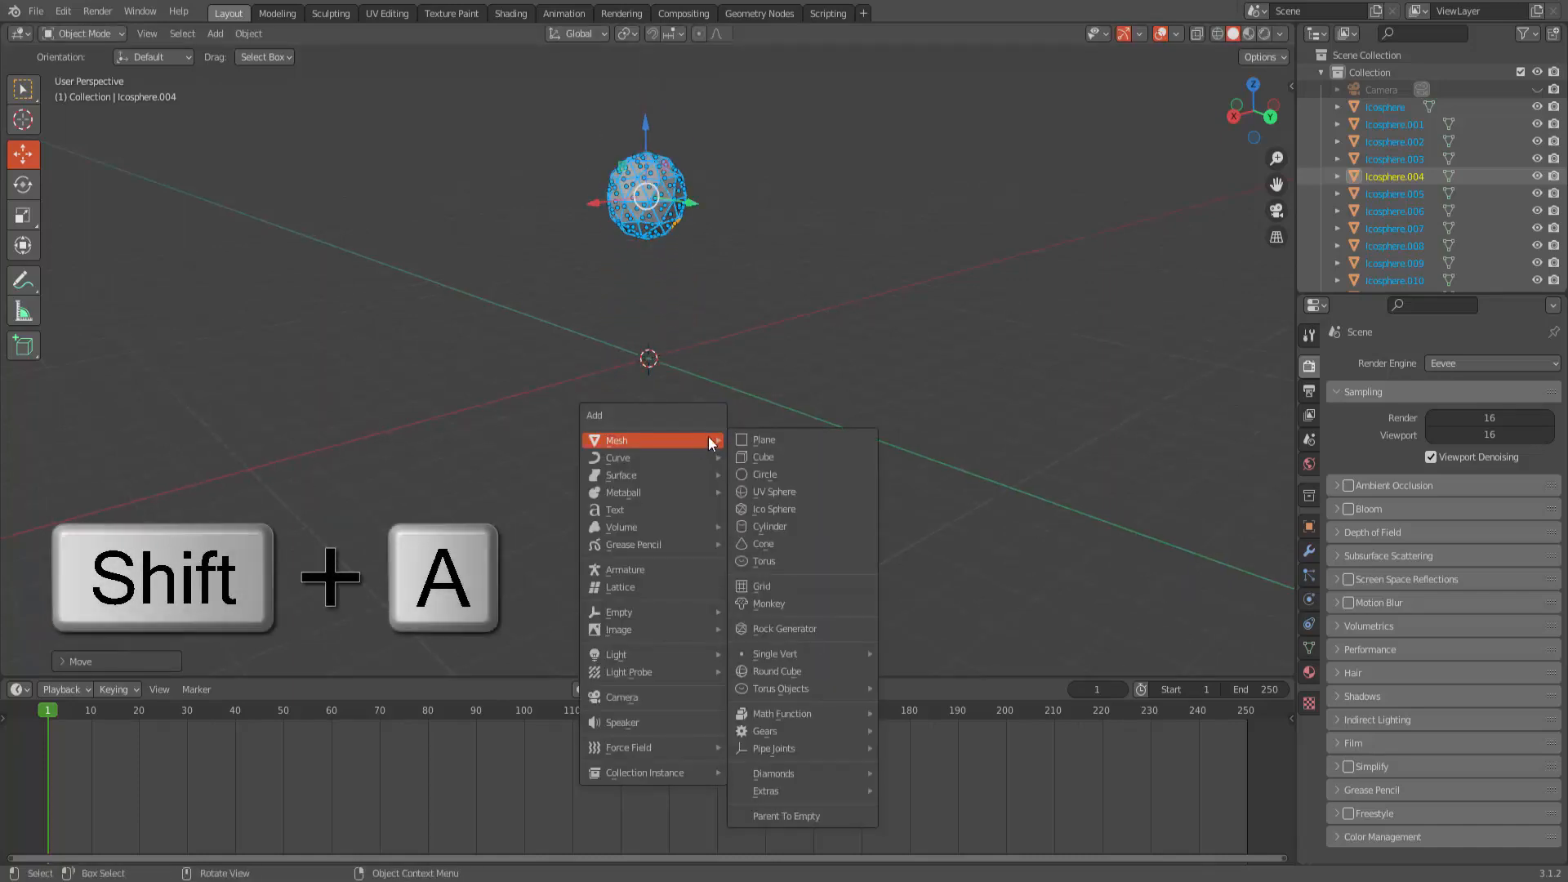
{"action": "left_click", "coordinate": [781, 439]}
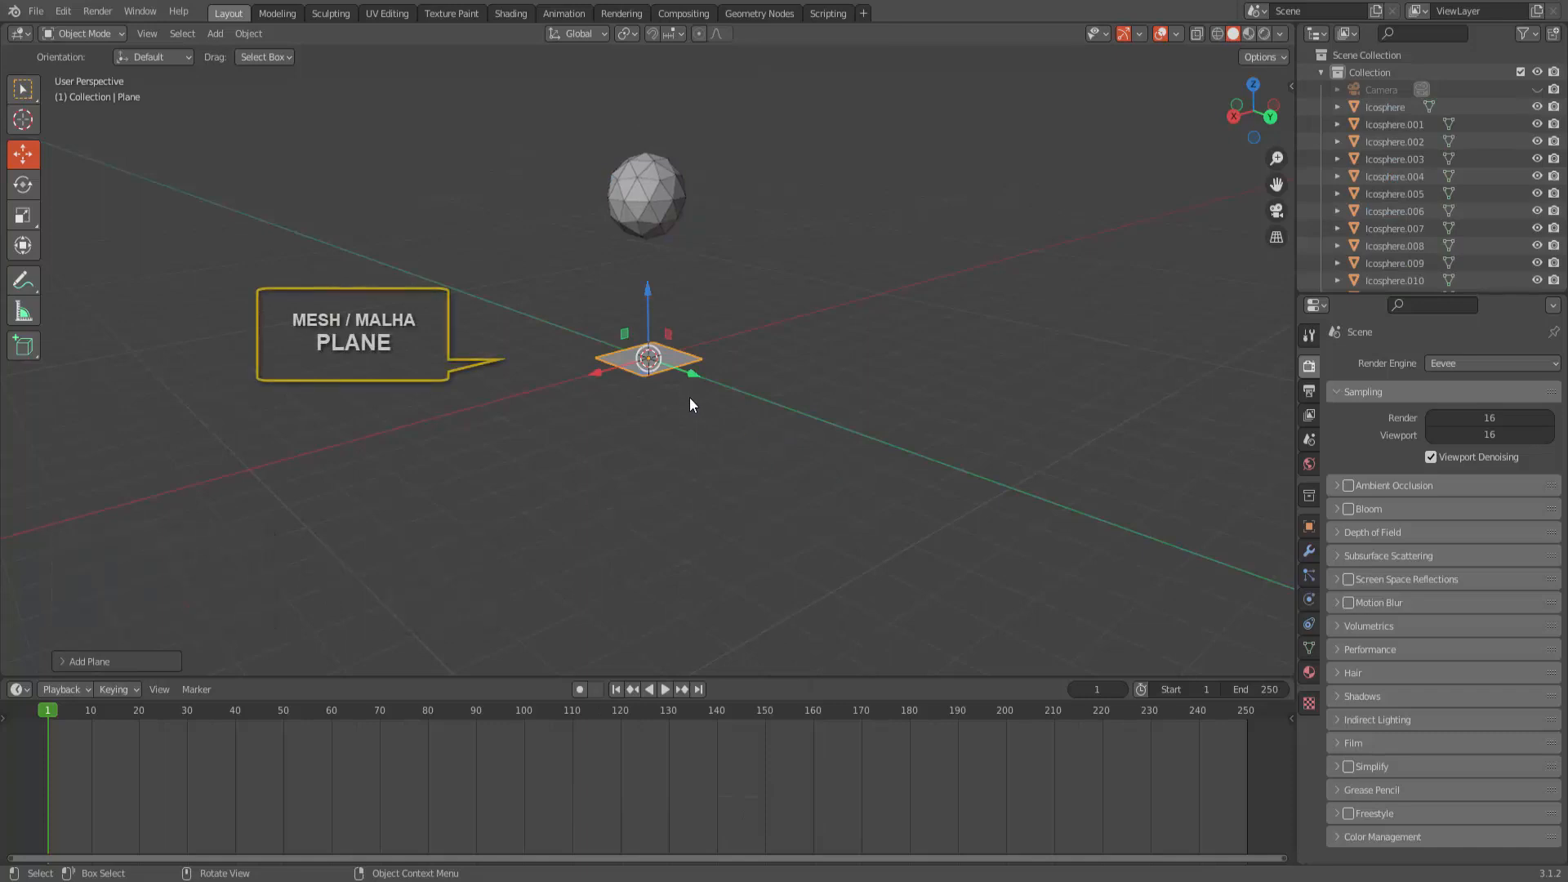
{"action": "key", "text": "s"}
{"action": "left_click", "coordinate": [870, 478]}
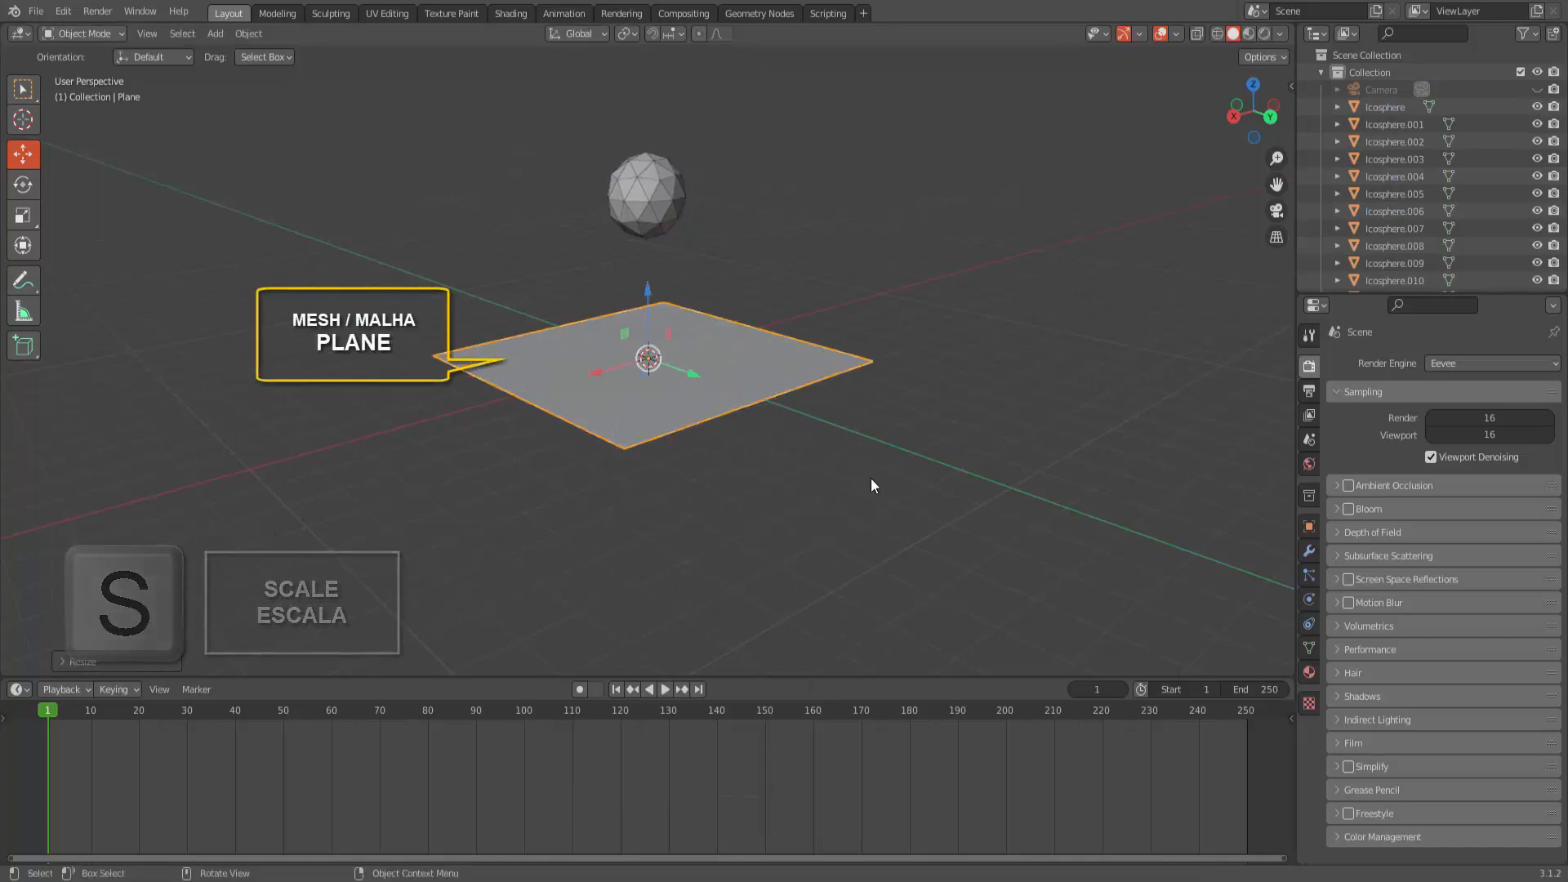
Play the timeline briefly to check whether the sphere or plane moves, then return to frame 1.
{"action": "left_click", "coordinate": [665, 689]}
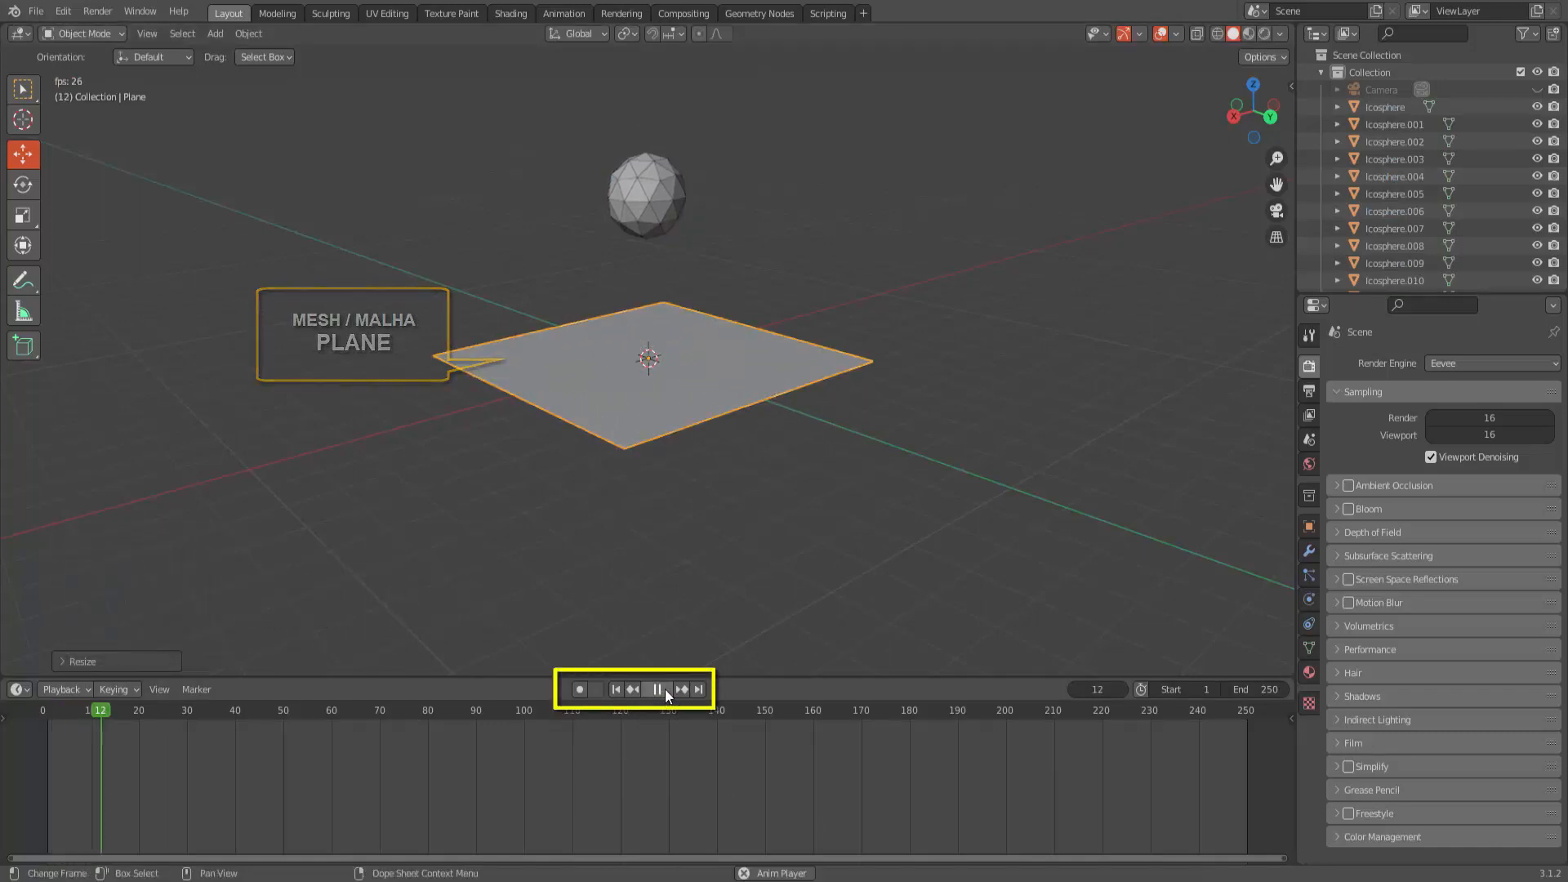
{"action": "left_click", "coordinate": [665, 690]}
{"action": "left_click", "coordinate": [616, 689]}
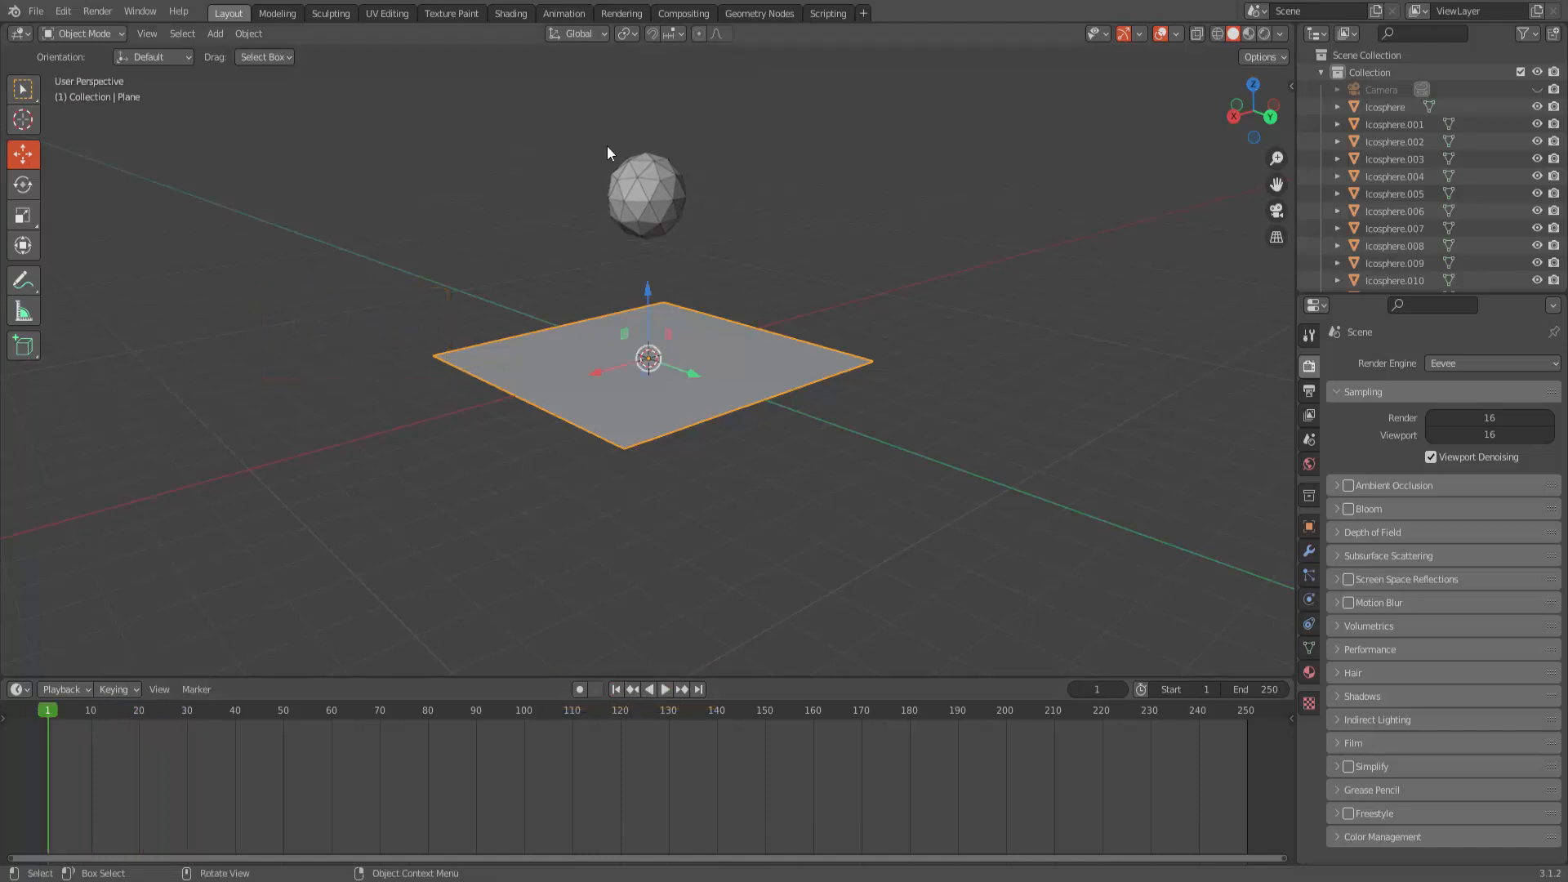
Select a single face of the floating icosphere and add Rigid Body physics to it.
{"action": "left_click_drag", "start_coordinate": [578, 128], "coordinate": [745, 257]}
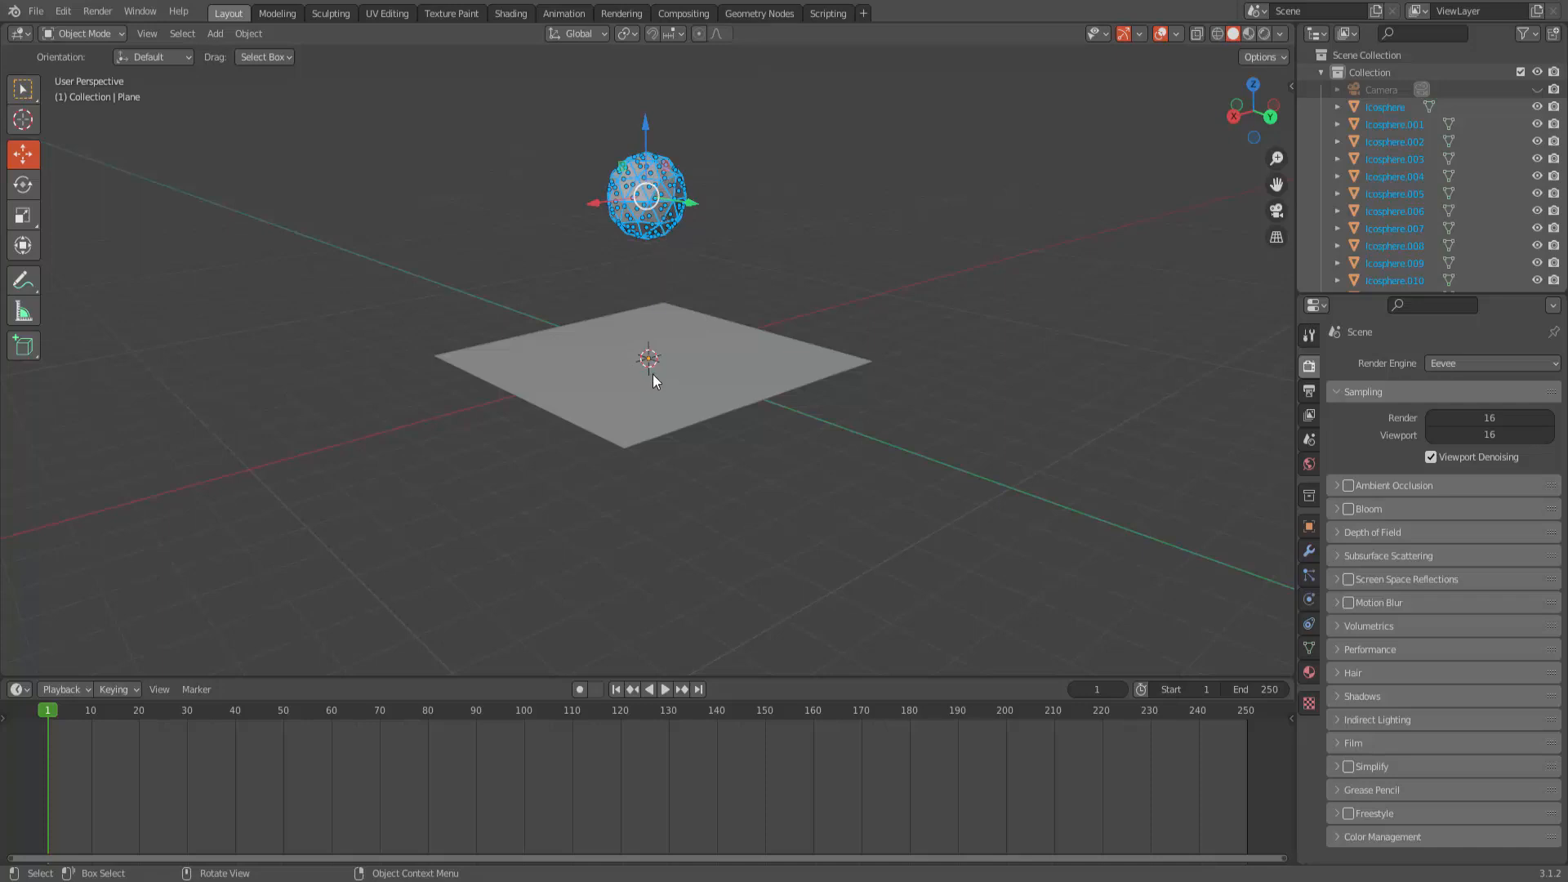
{"action": "left_click", "coordinate": [860, 278]}
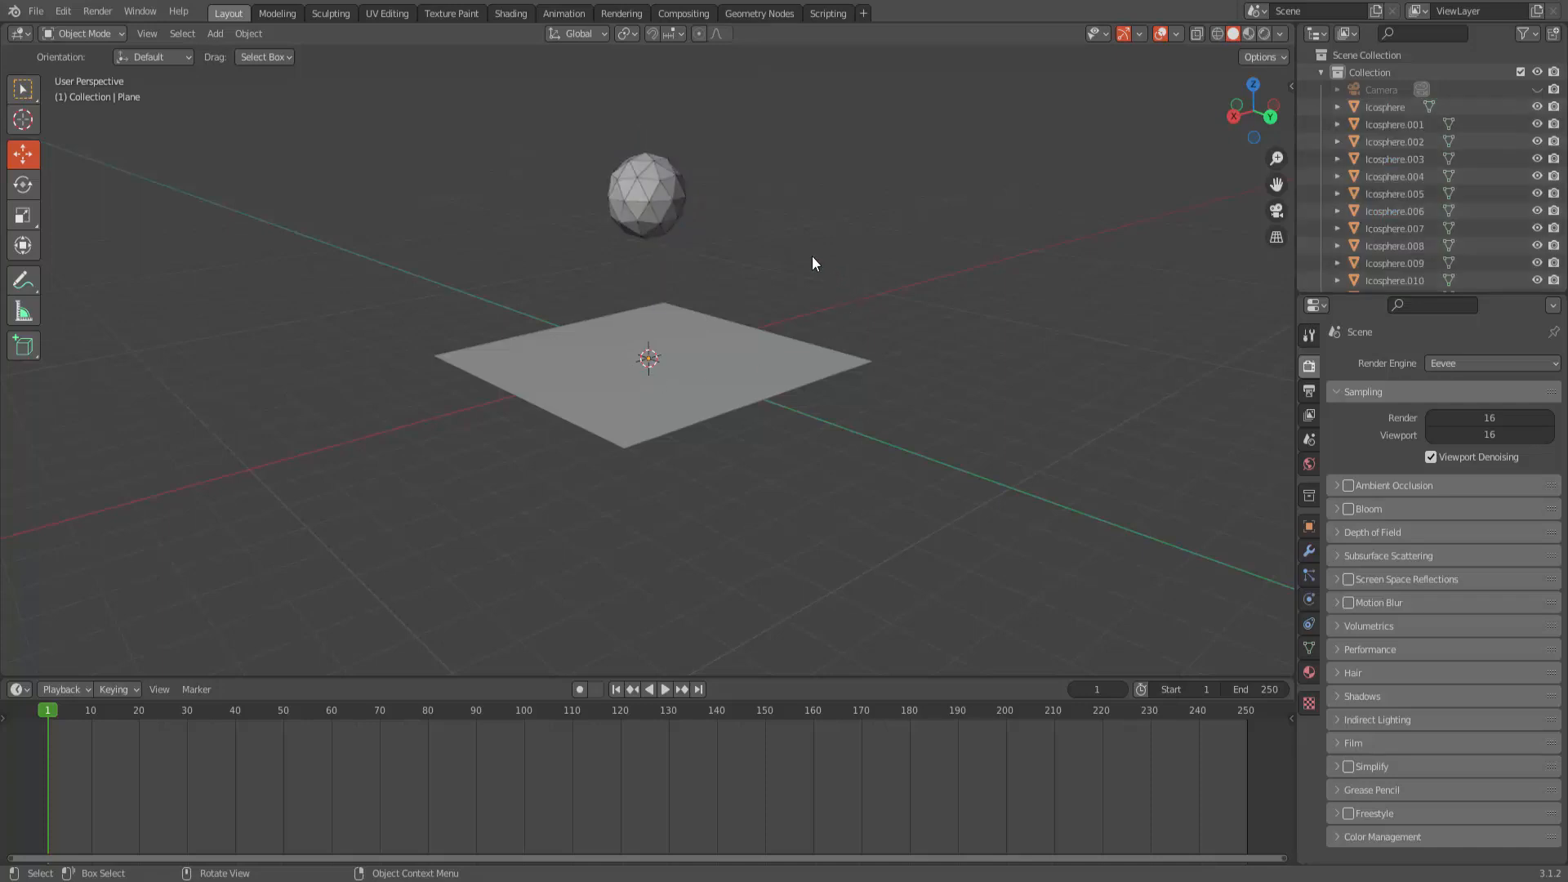
{"action": "left_click", "coordinate": [639, 196]}
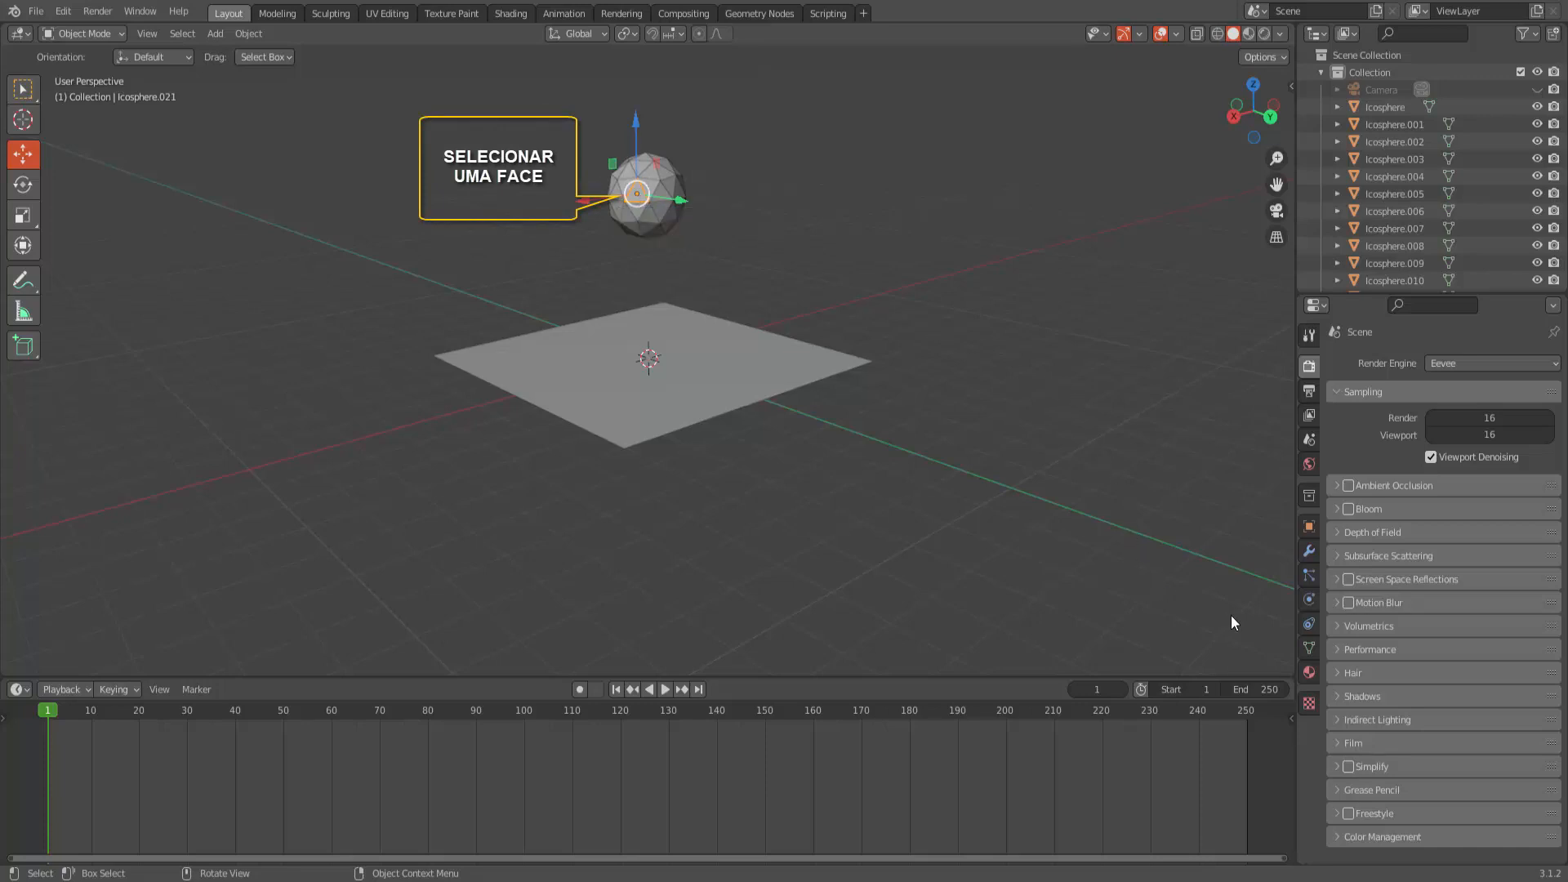
{"action": "left_click", "coordinate": [1309, 598]}
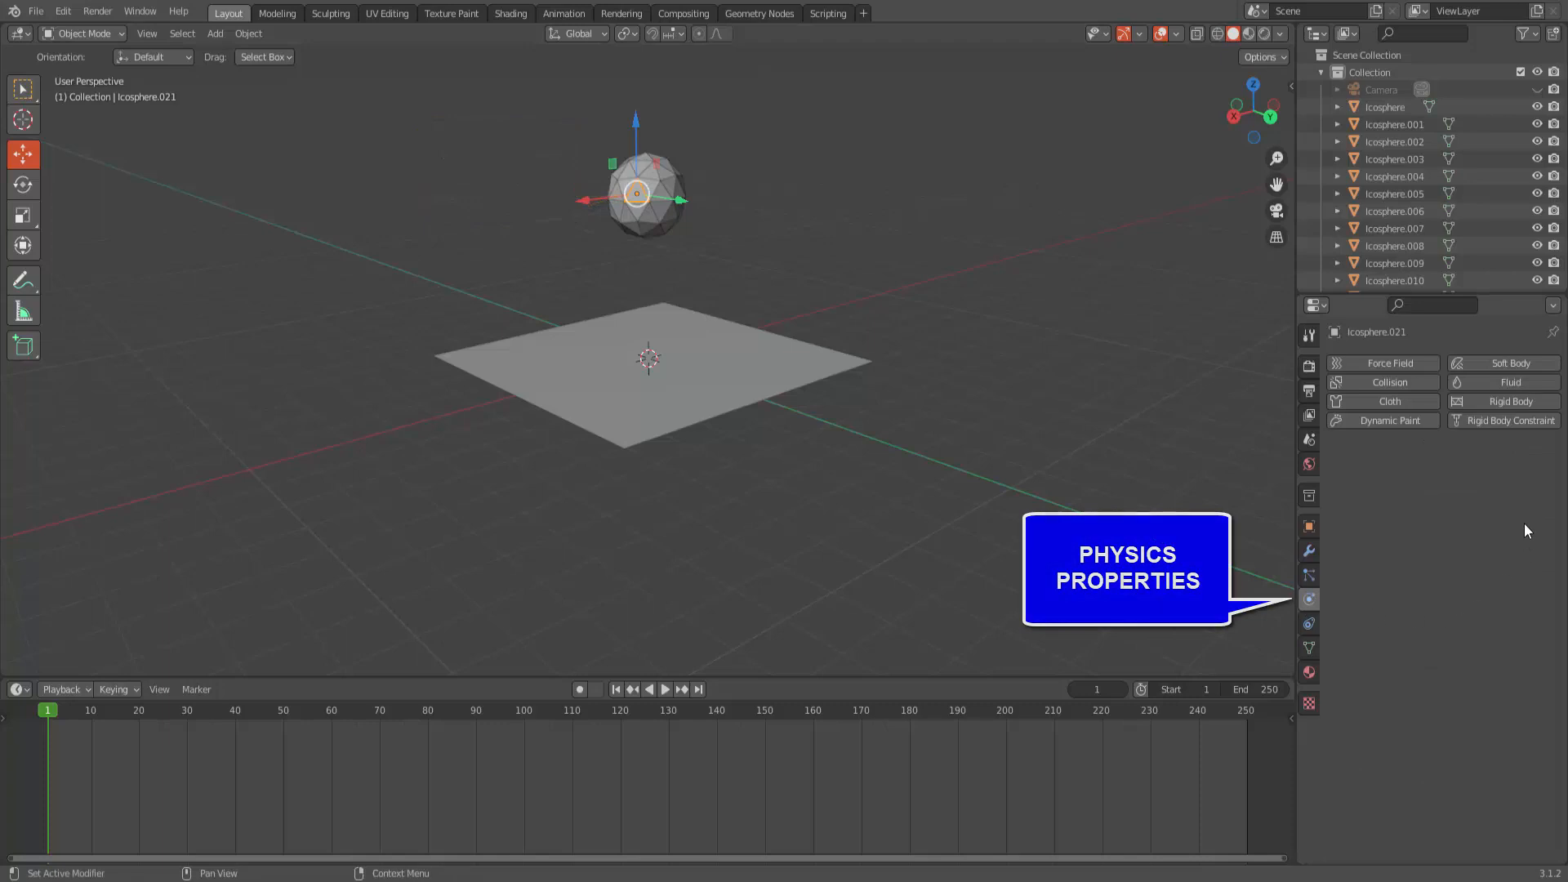
{"action": "left_click", "coordinate": [1500, 398]}
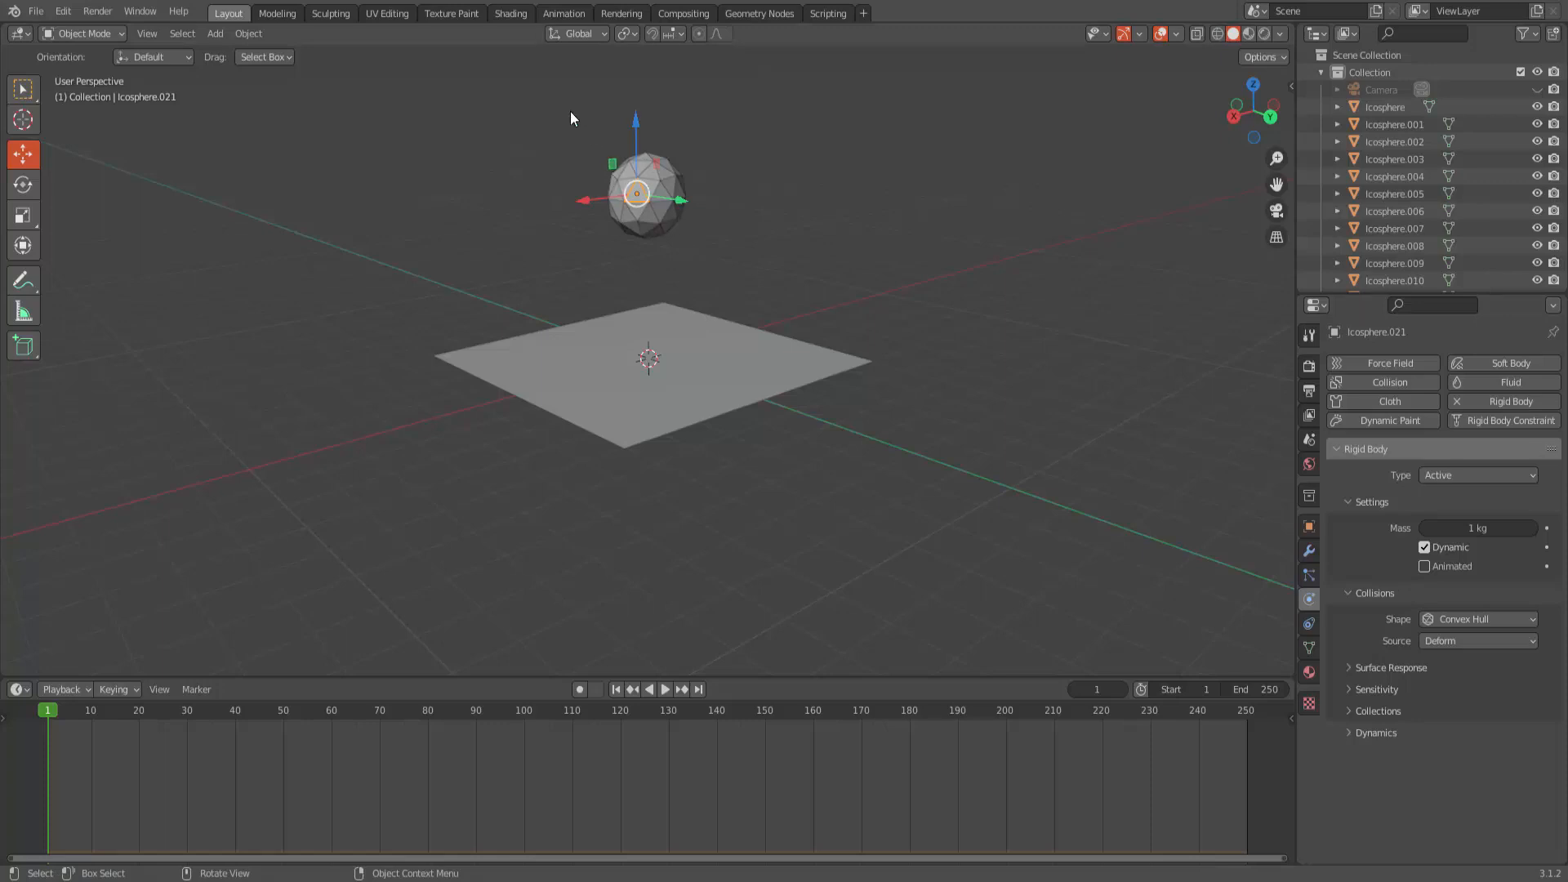
Select all the icosphere pieces and copy the rigid body settings to them from the active face.
{"action": "left_click_drag", "start_coordinate": [570, 111], "coordinate": [723, 253]}
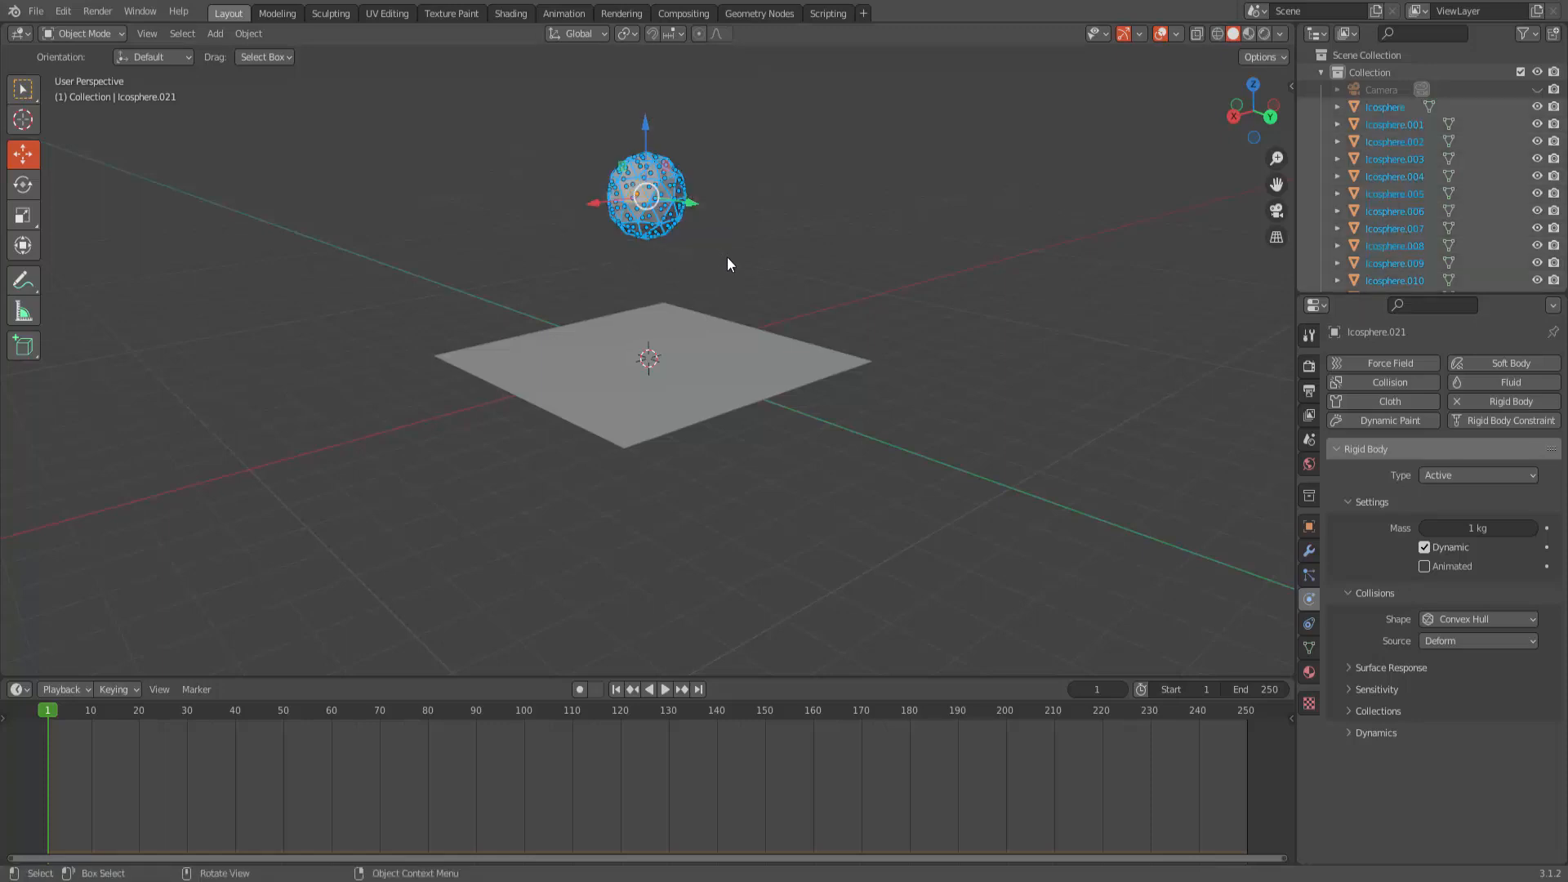
{"action": "scroll", "coordinate": [776, 269], "scroll_direction": "up", "scroll_amount": 2}
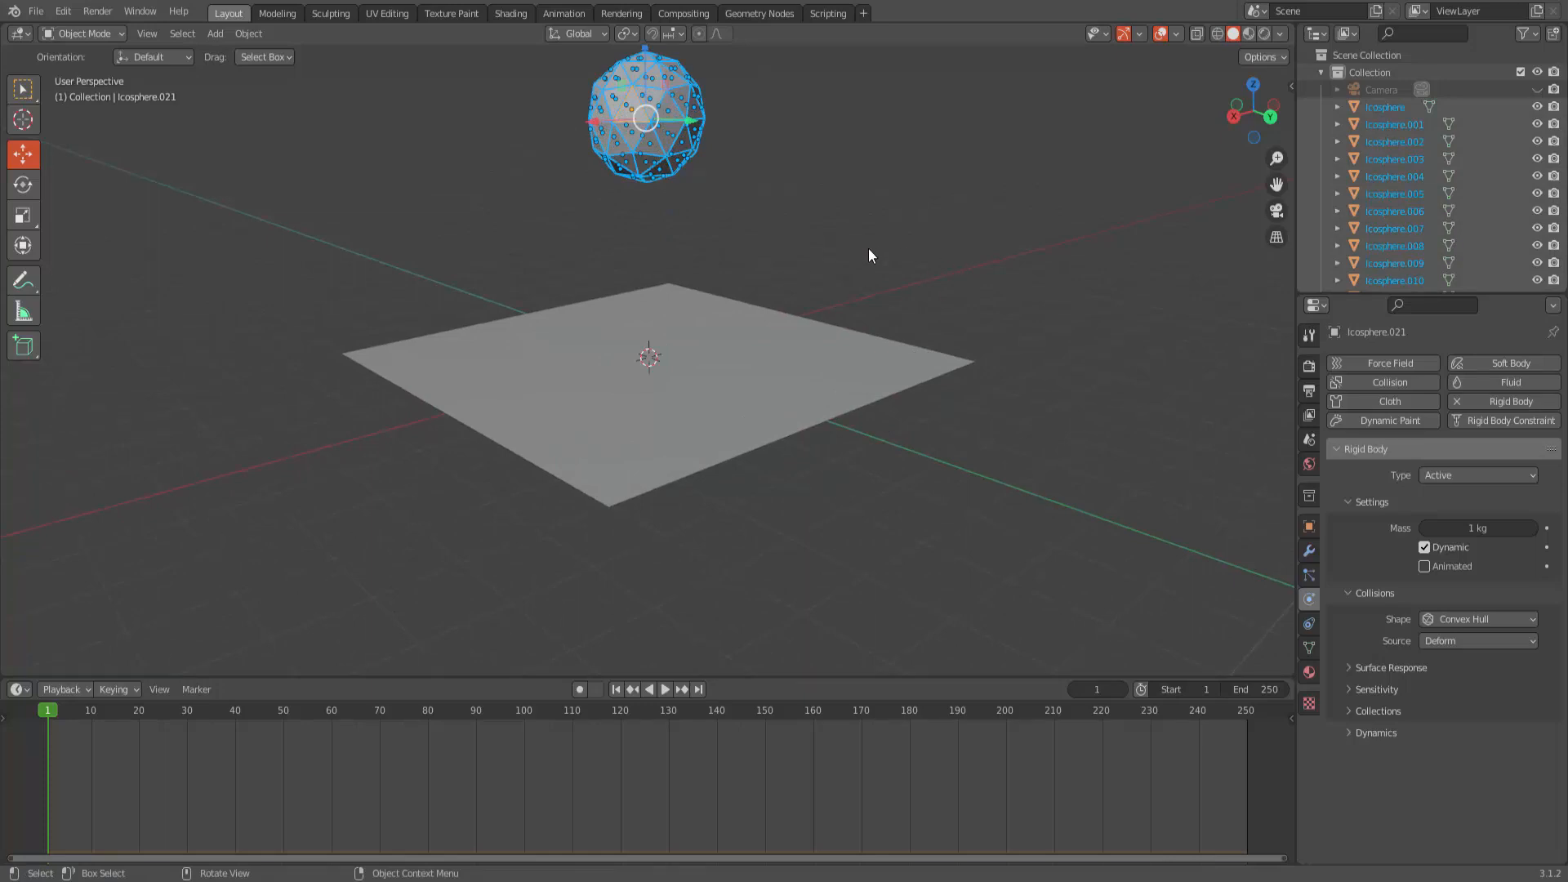
{"action": "scroll", "coordinate": [784, 233], "scroll_direction": "down", "scroll_amount": 2}
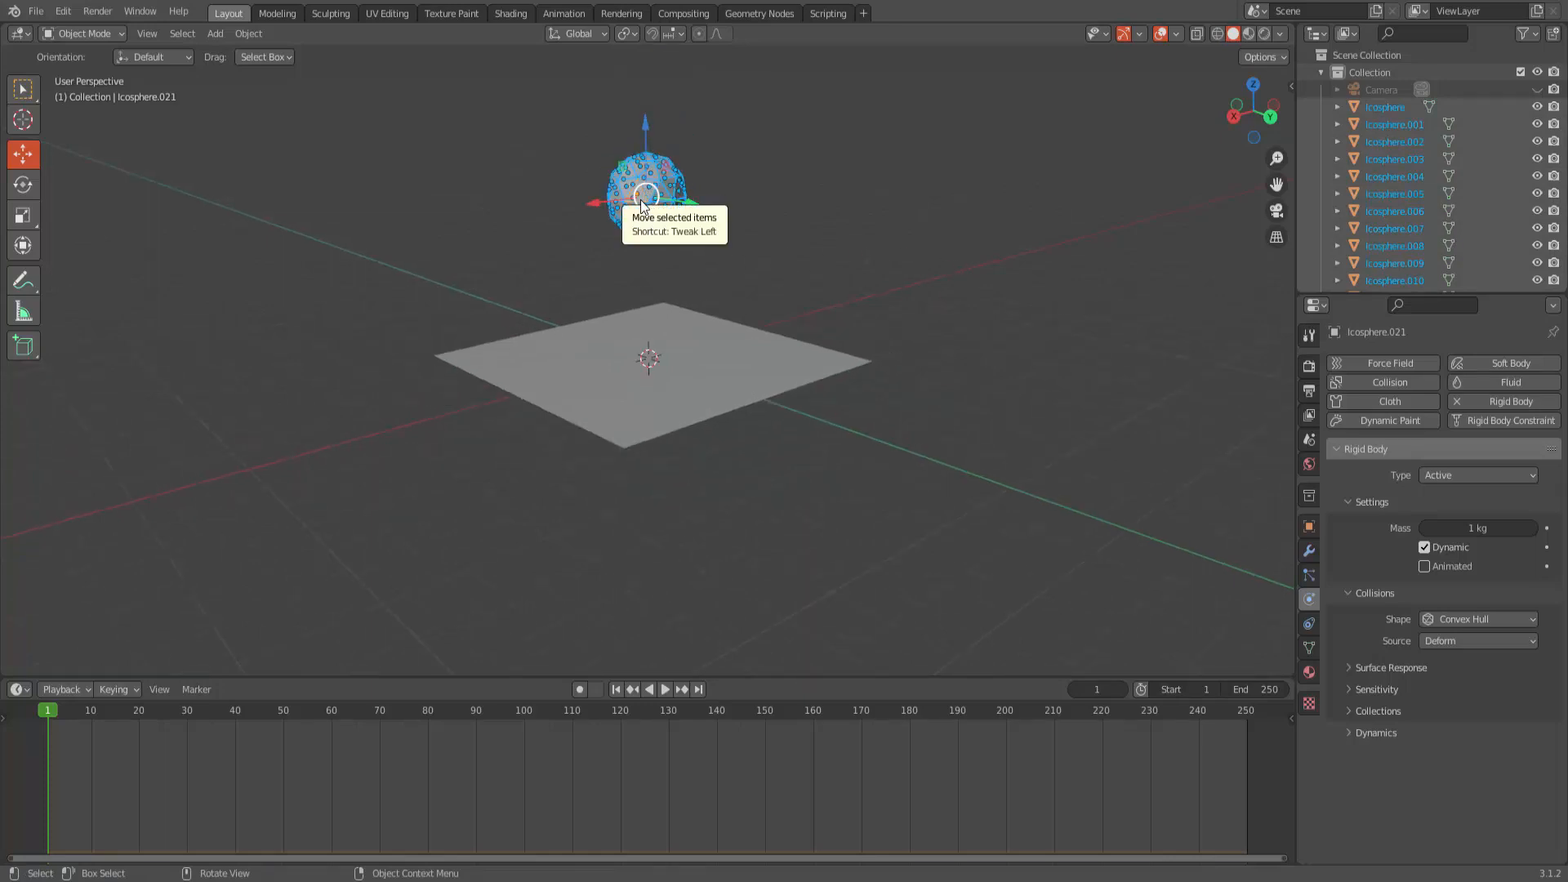
{"action": "left_click", "coordinate": [248, 33]}
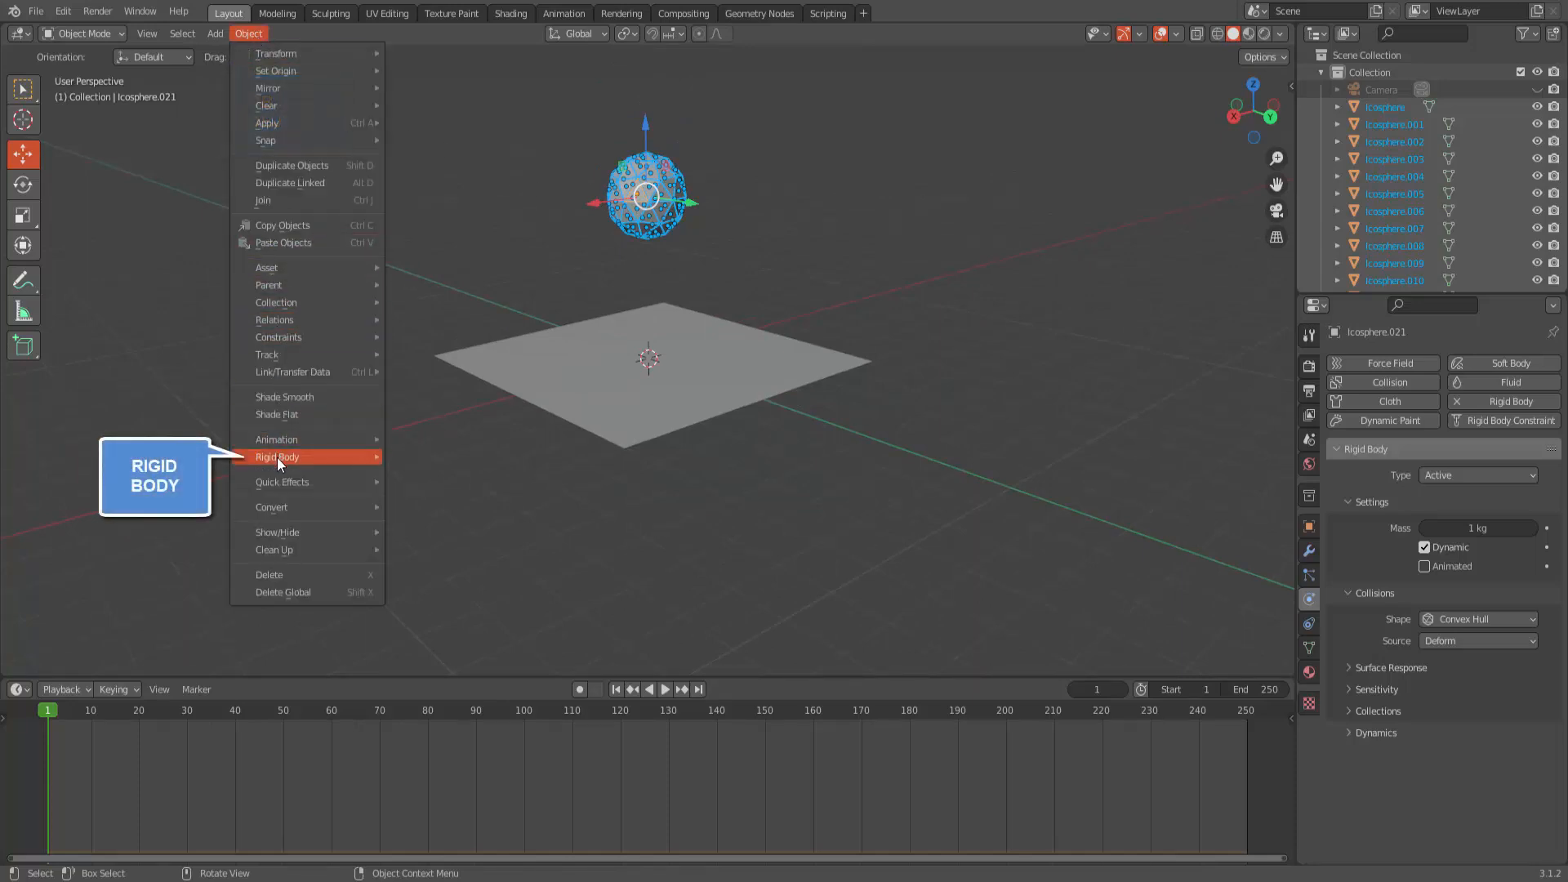
{"action": "mouse_move", "coordinate": [279, 459]}
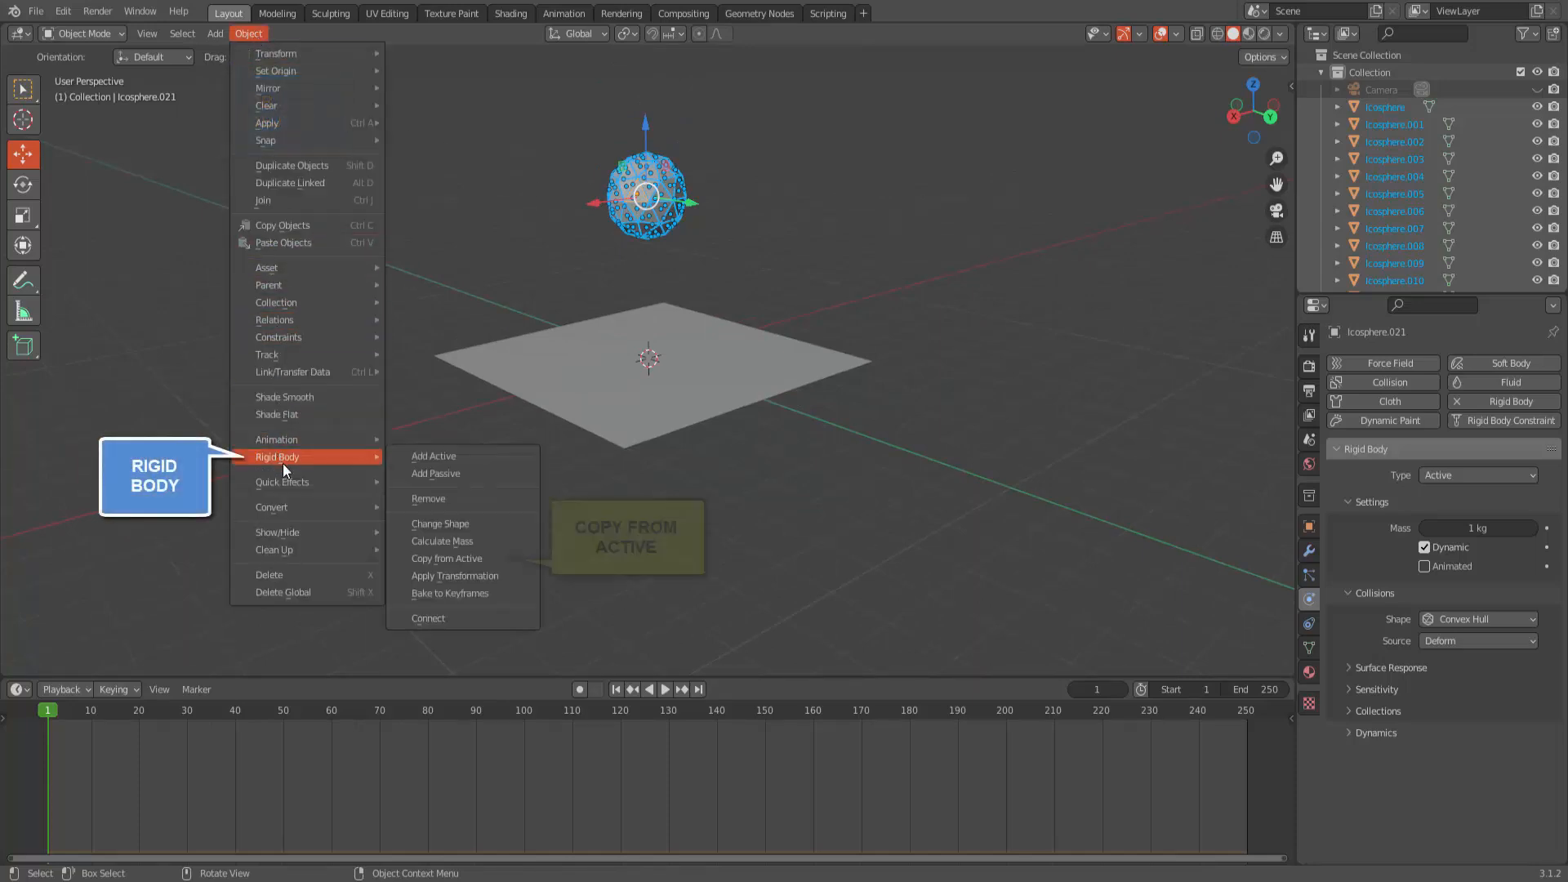
{"action": "left_click", "coordinate": [514, 561]}
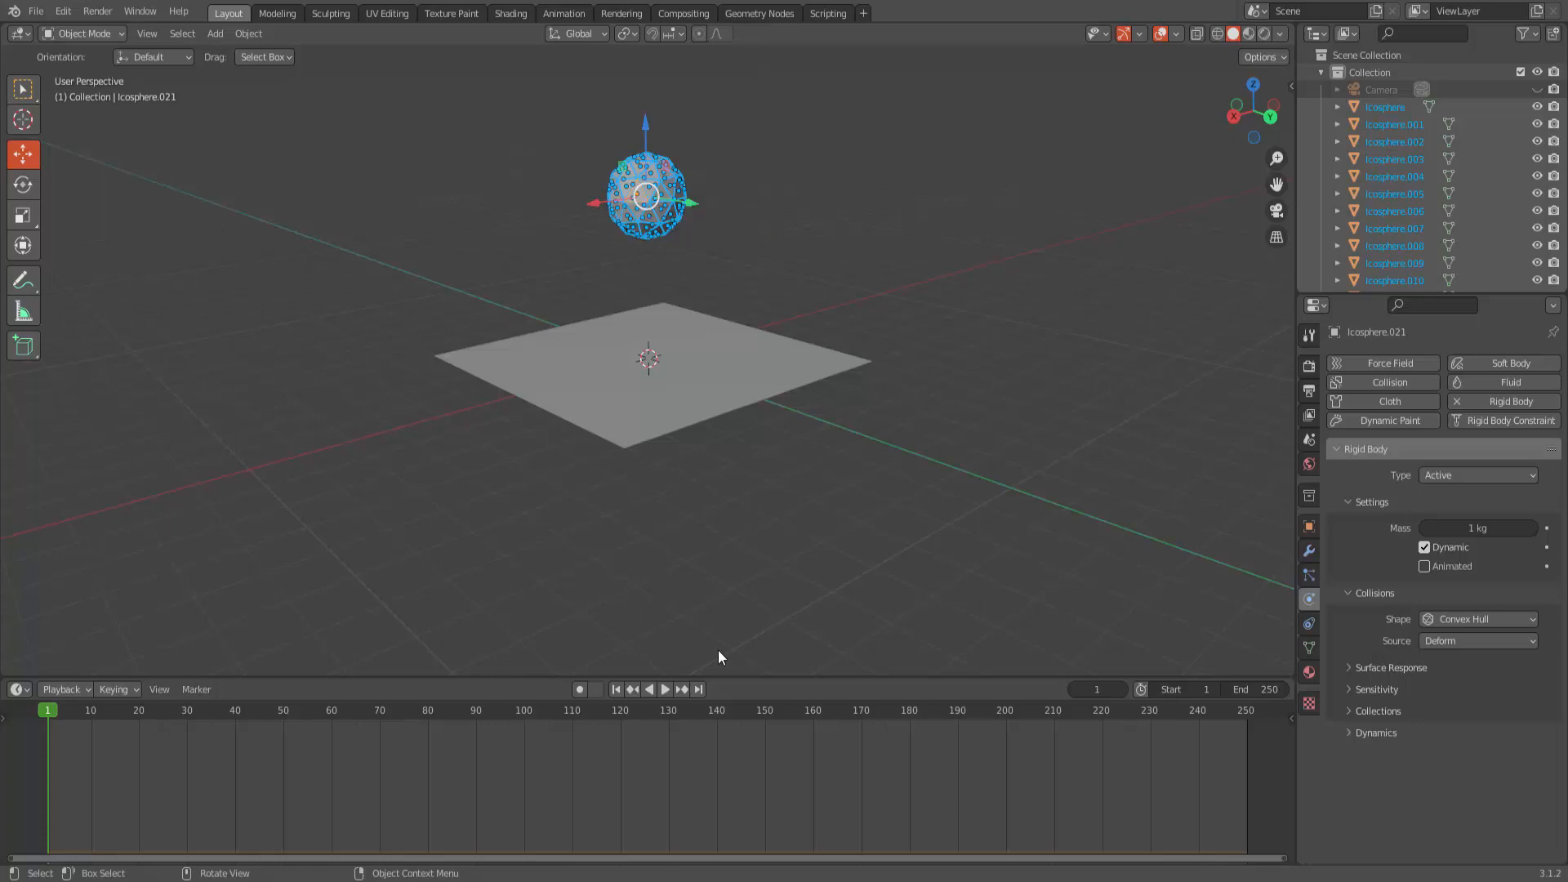
Play the rigid body simulation to examine how the separated pieces behave, then return to frame 1.
{"action": "left_click", "coordinate": [666, 689]}
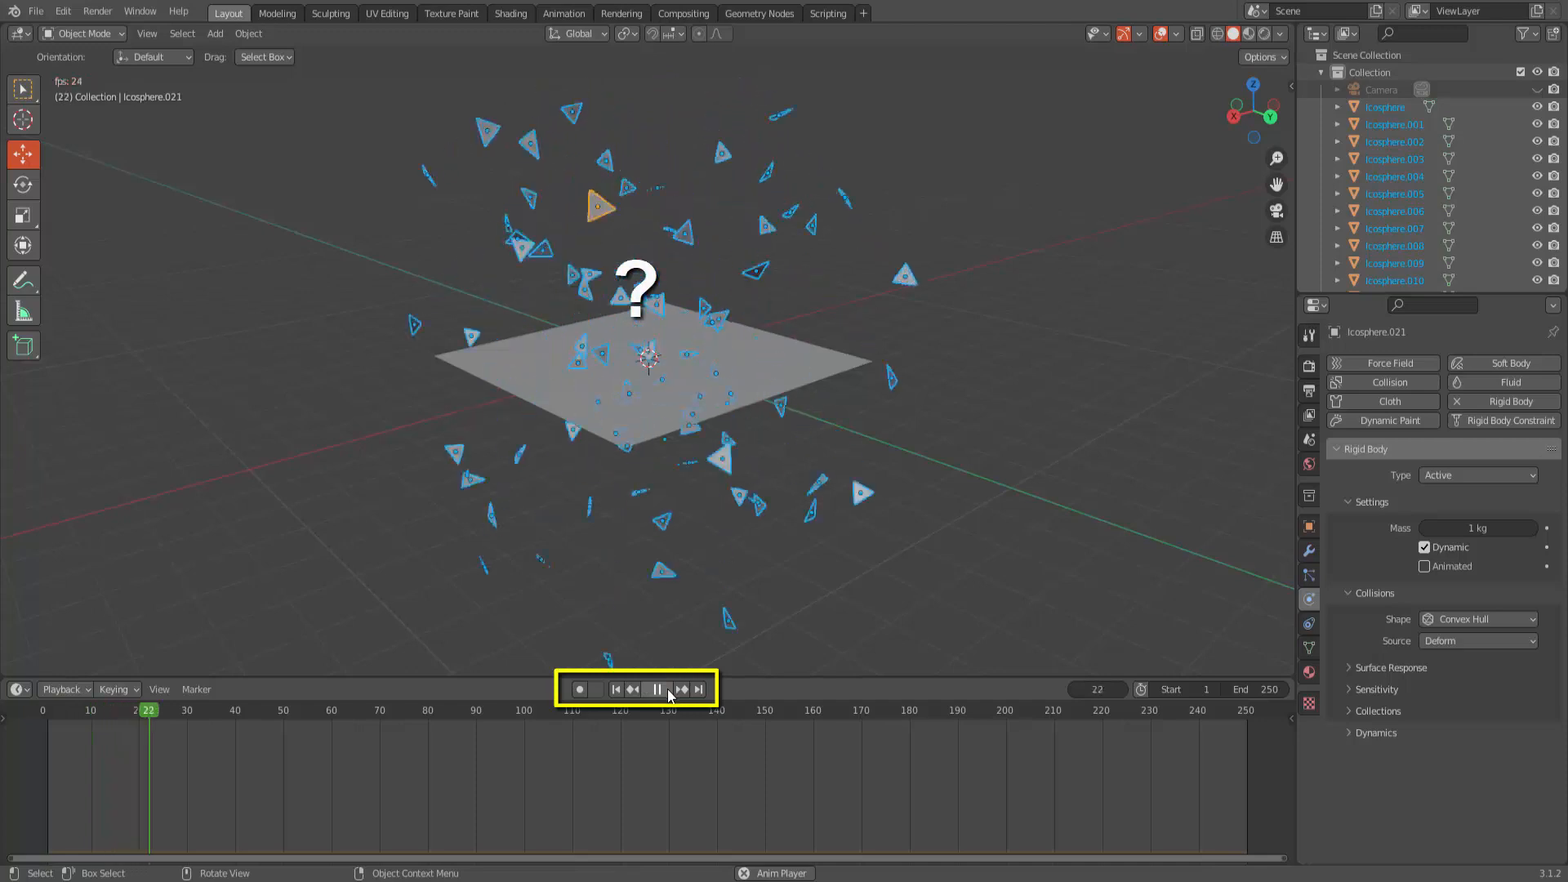
{"action": "left_click", "coordinate": [667, 689]}
{"action": "left_click", "coordinate": [616, 689]}
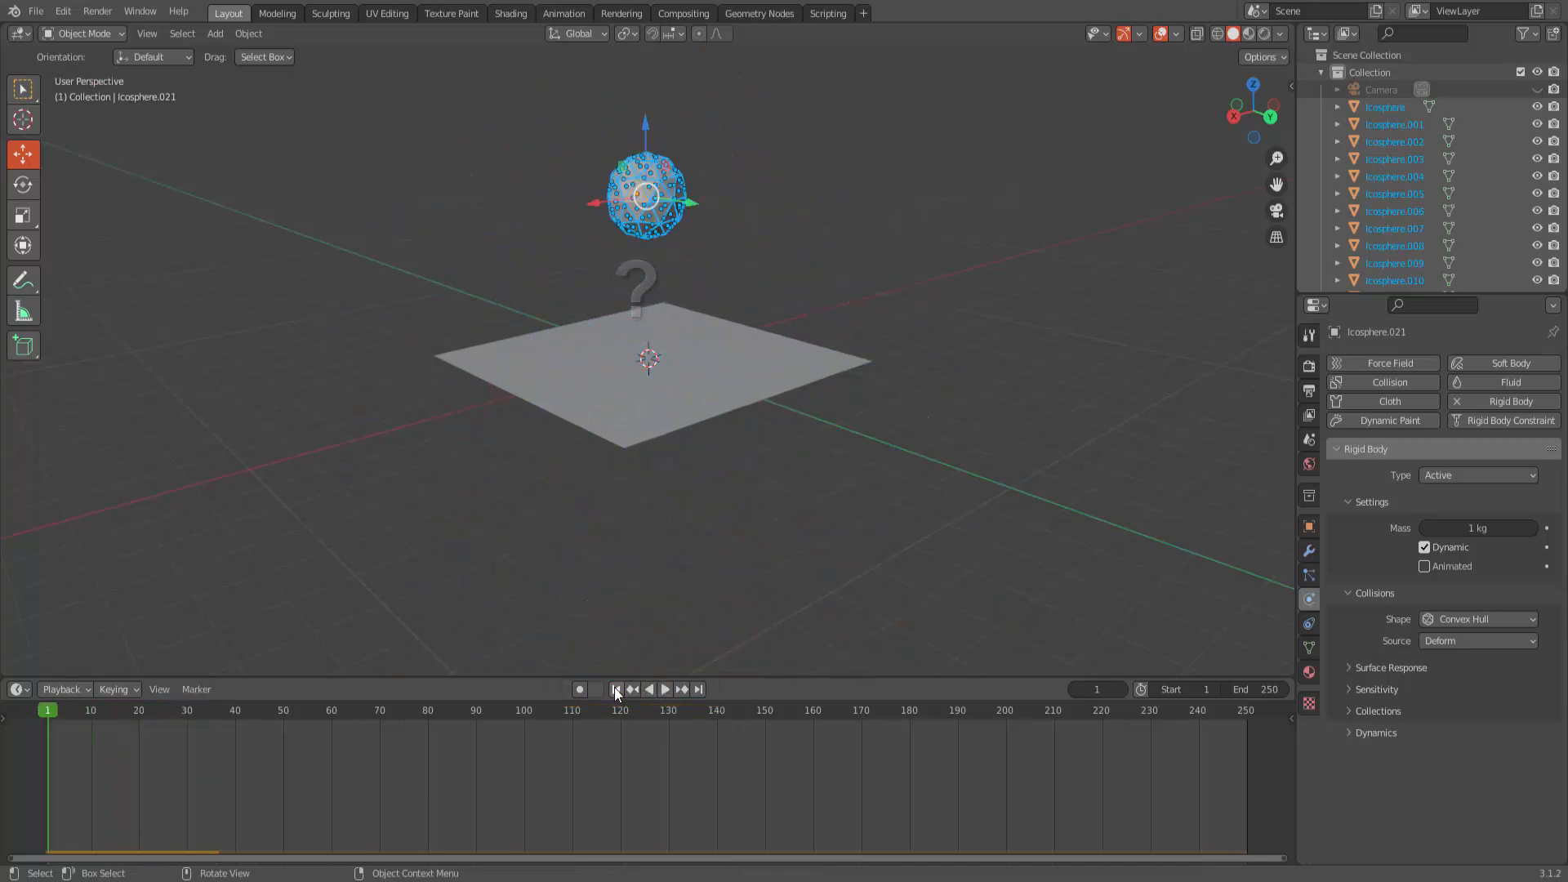
Select one icosphere face, enable its rigid body Collision Margin under Sensitivity and set the margin to 0 m.
{"action": "scroll", "coordinate": [885, 413], "scroll_direction": "up", "scroll_amount": 3}
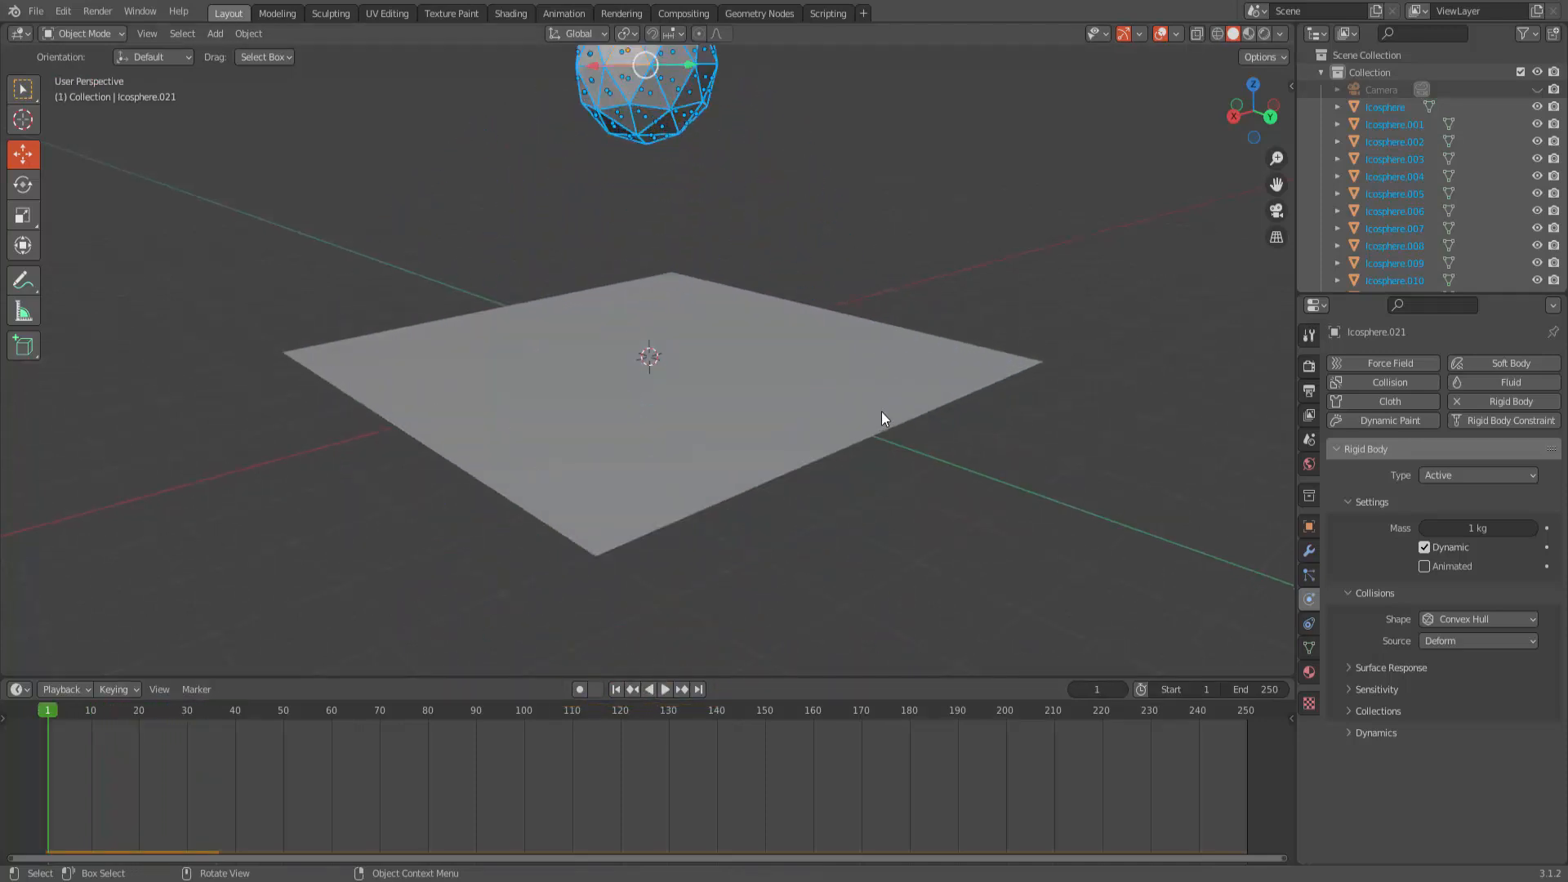
{"action": "scroll", "coordinate": [880, 412], "scroll_direction": "down", "scroll_amount": 2}
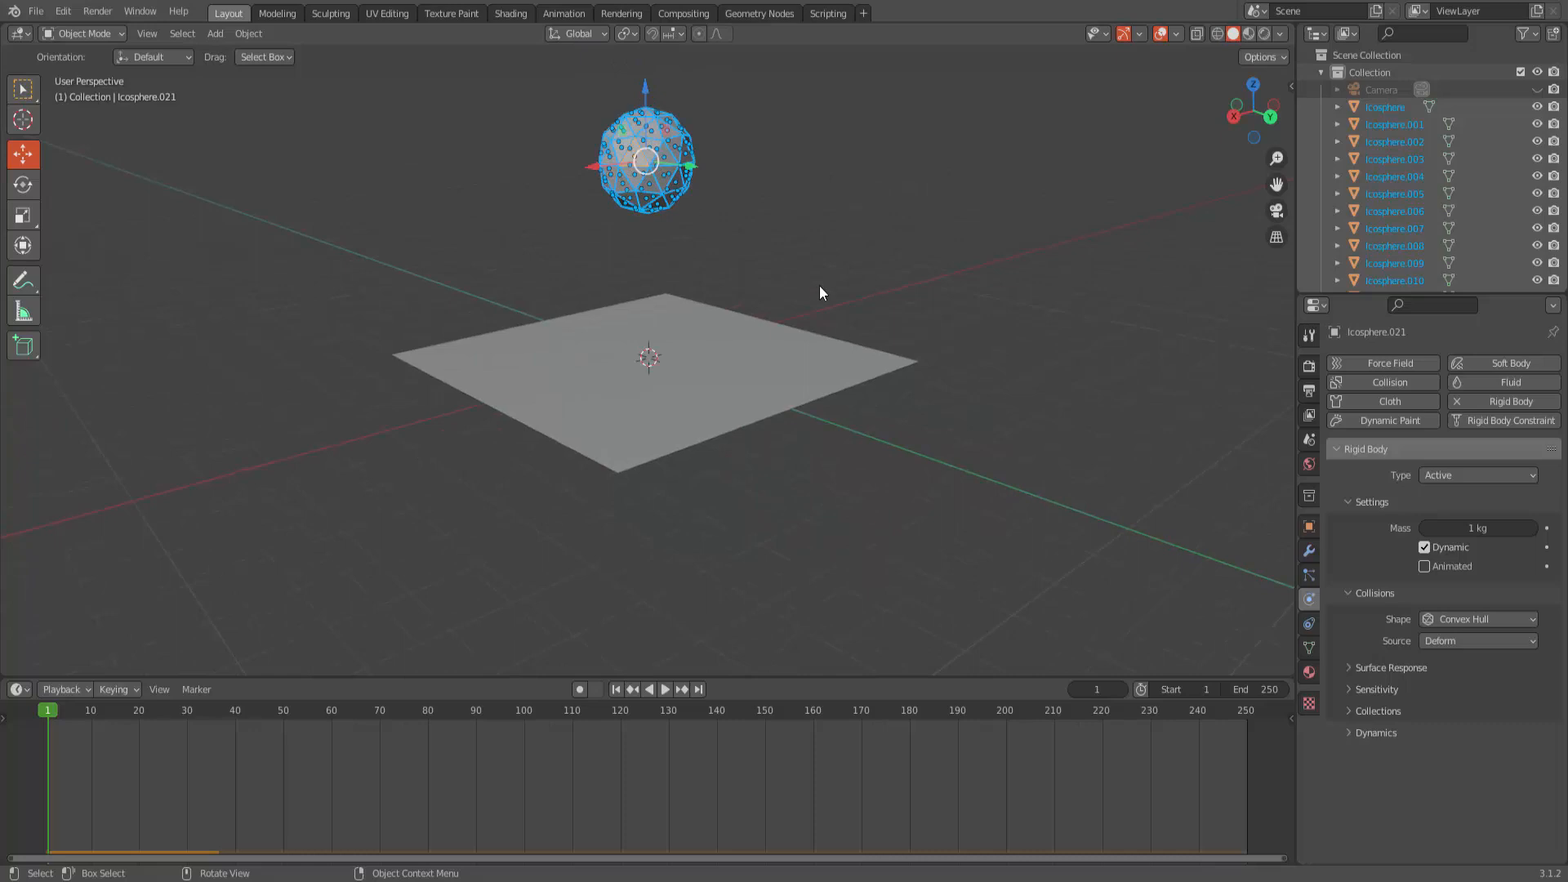
{"action": "left_click", "coordinate": [637, 157]}
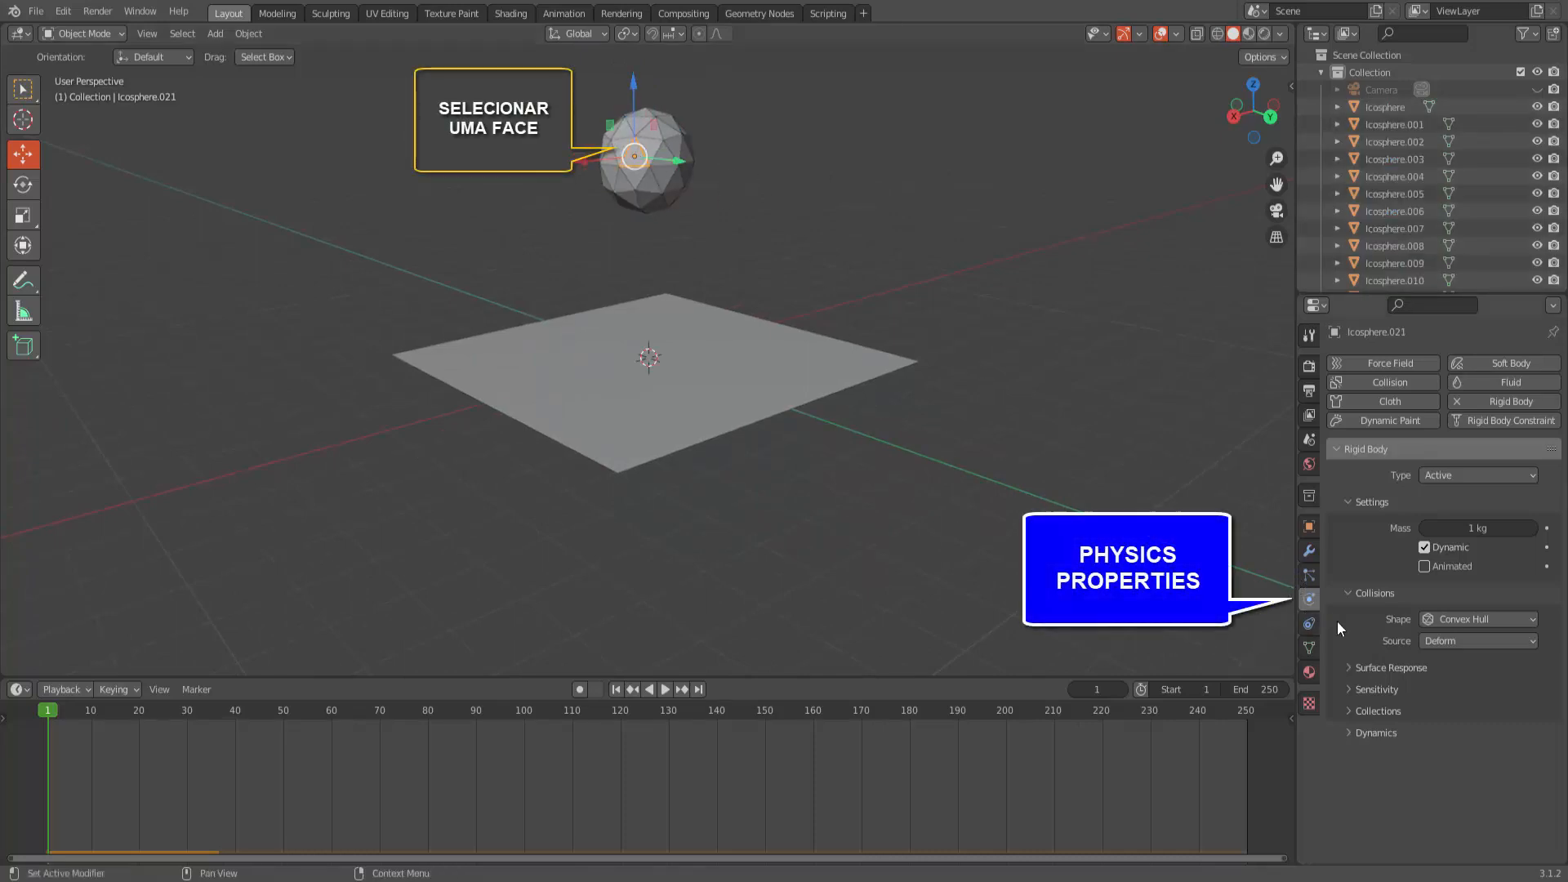
{"action": "left_click", "coordinate": [1353, 688]}
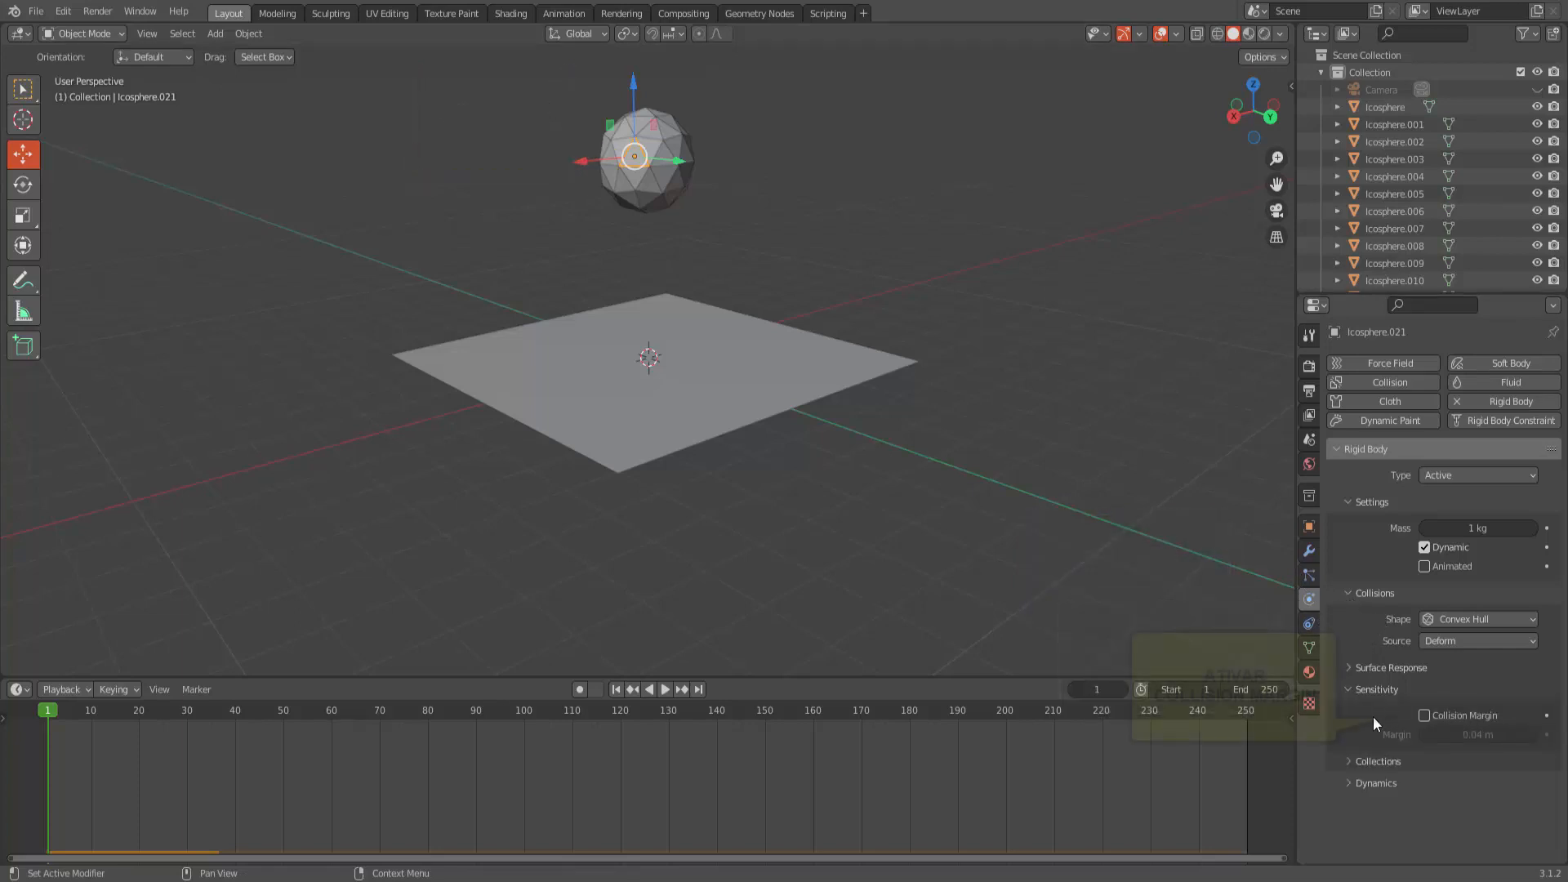
{"action": "left_click", "coordinate": [1425, 715]}
{"action": "left_click_drag", "start_coordinate": [1498, 736], "coordinate": [1451, 737]}
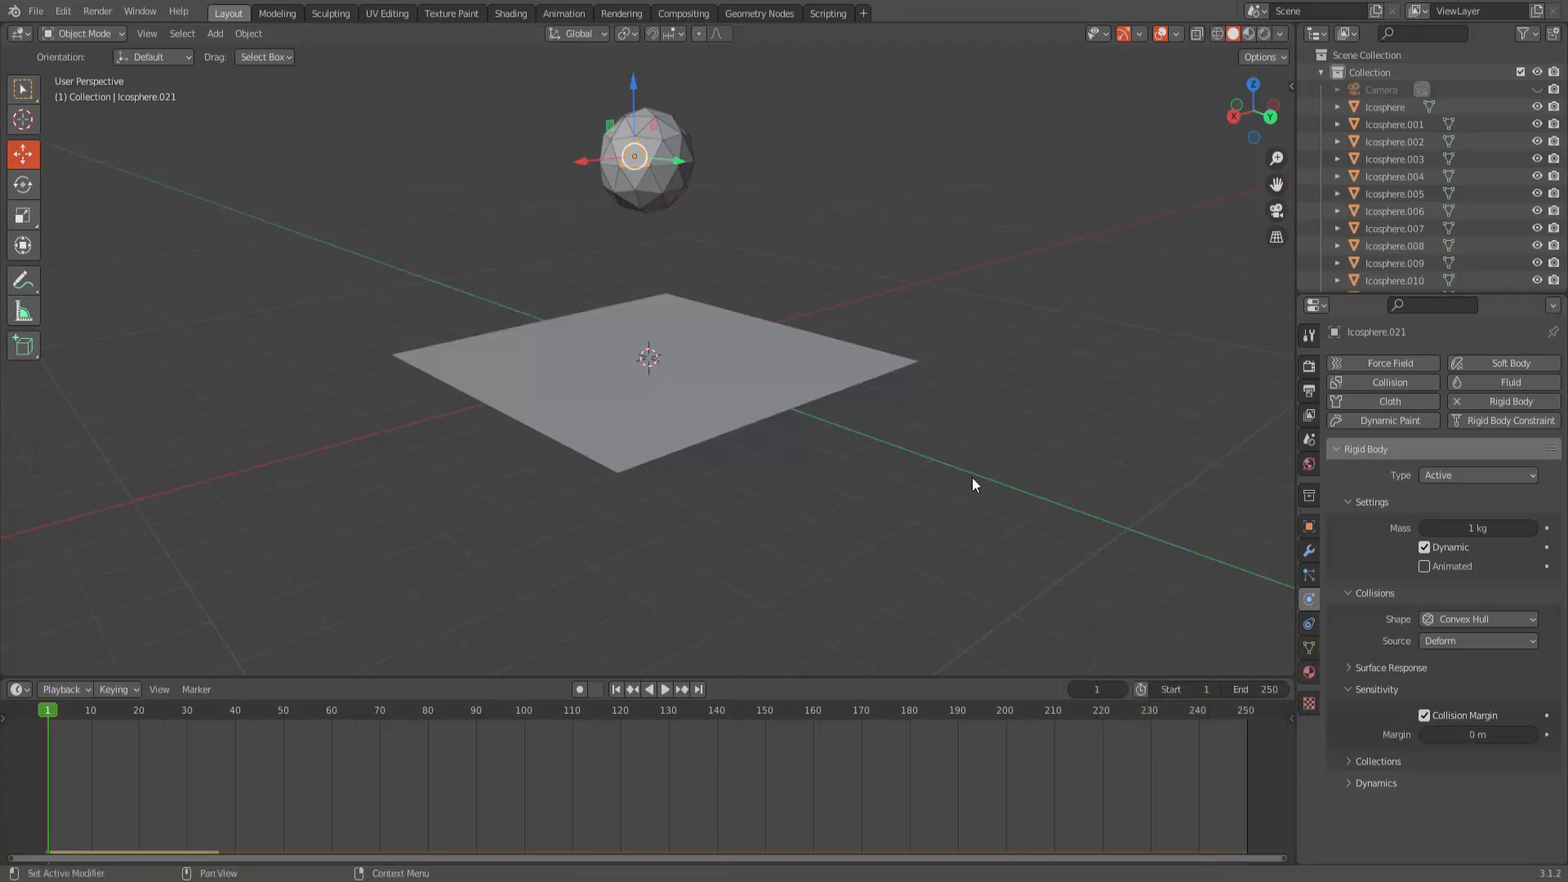
Select all the icosphere pieces and copy the active face's rigid body settings with the 0 m collision margin to them.
{"action": "left_click_drag", "start_coordinate": [565, 87], "coordinate": [732, 243]}
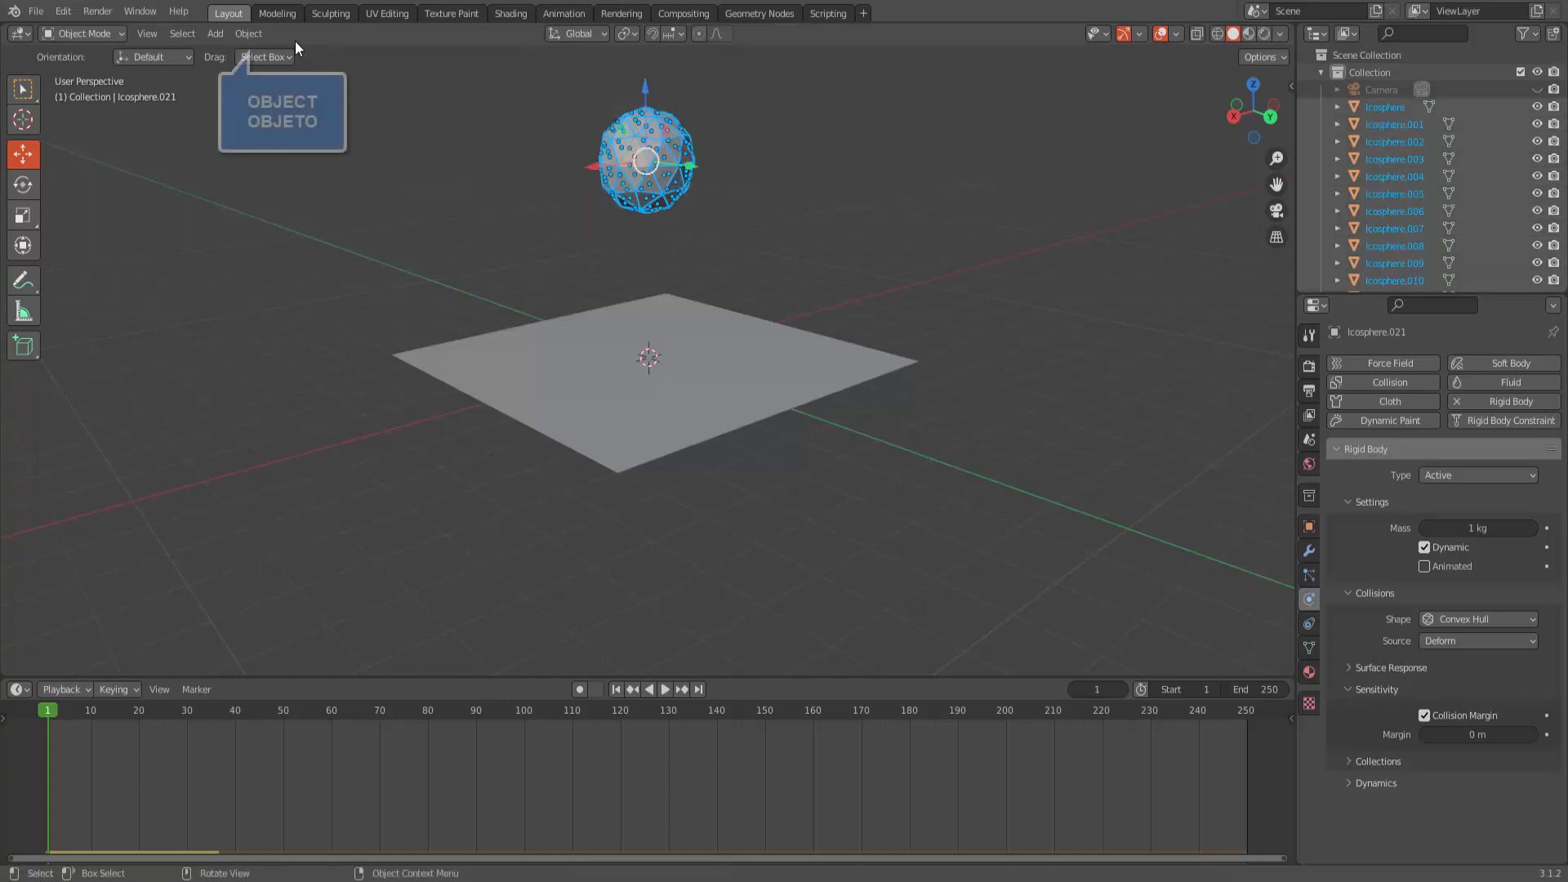
{"action": "left_click", "coordinate": [251, 34]}
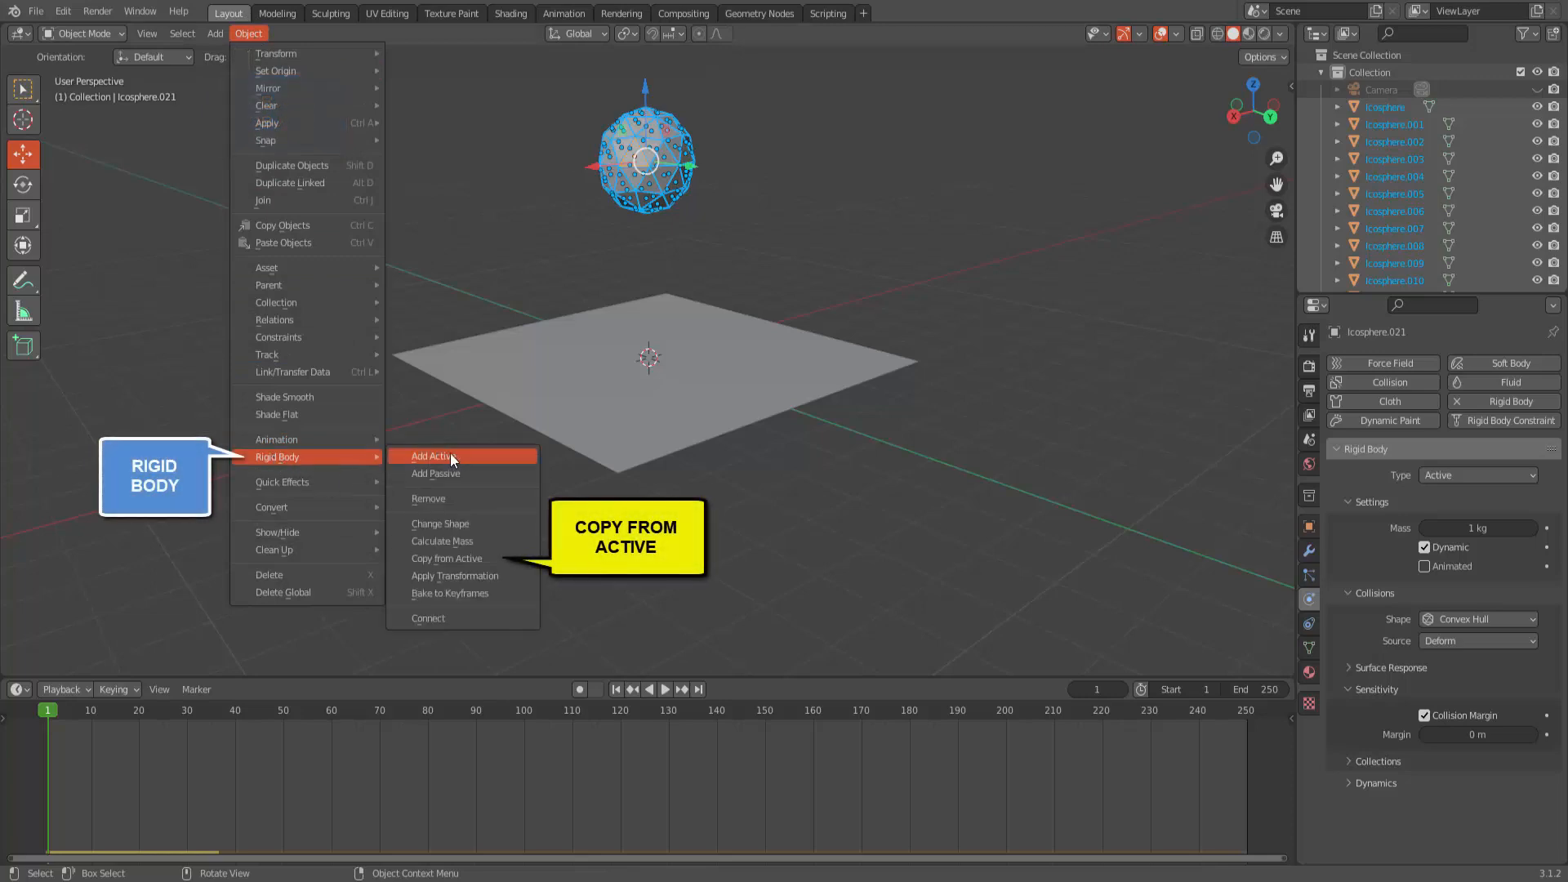
{"action": "left_click", "coordinate": [487, 557]}
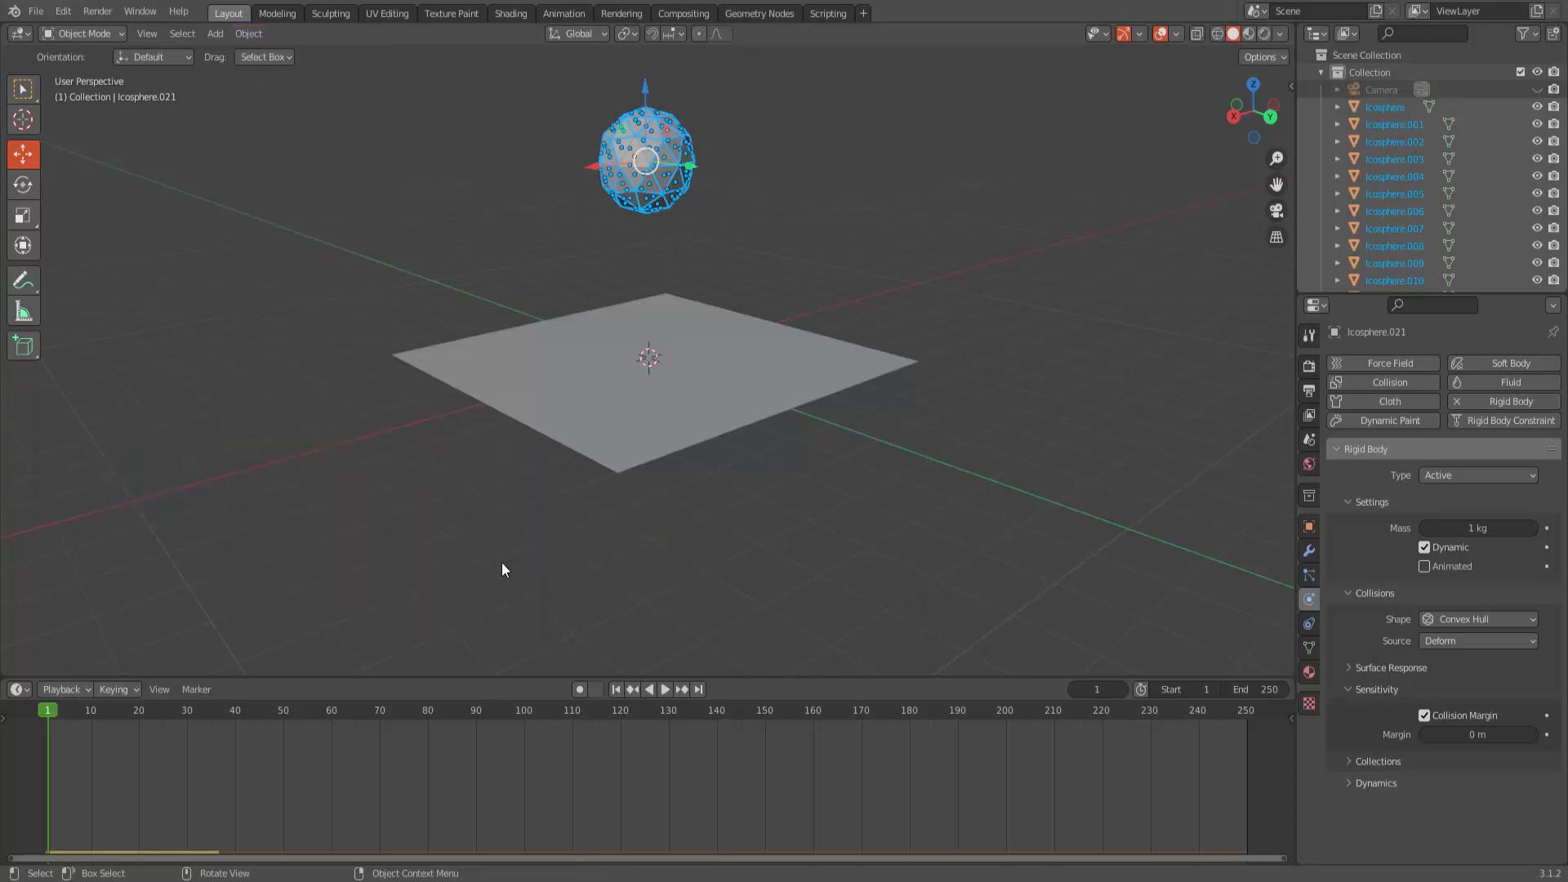
Play the simulation to check the sphere's fall with the zero collision margin, then return to frame 1.
{"action": "left_click", "coordinate": [667, 690]}
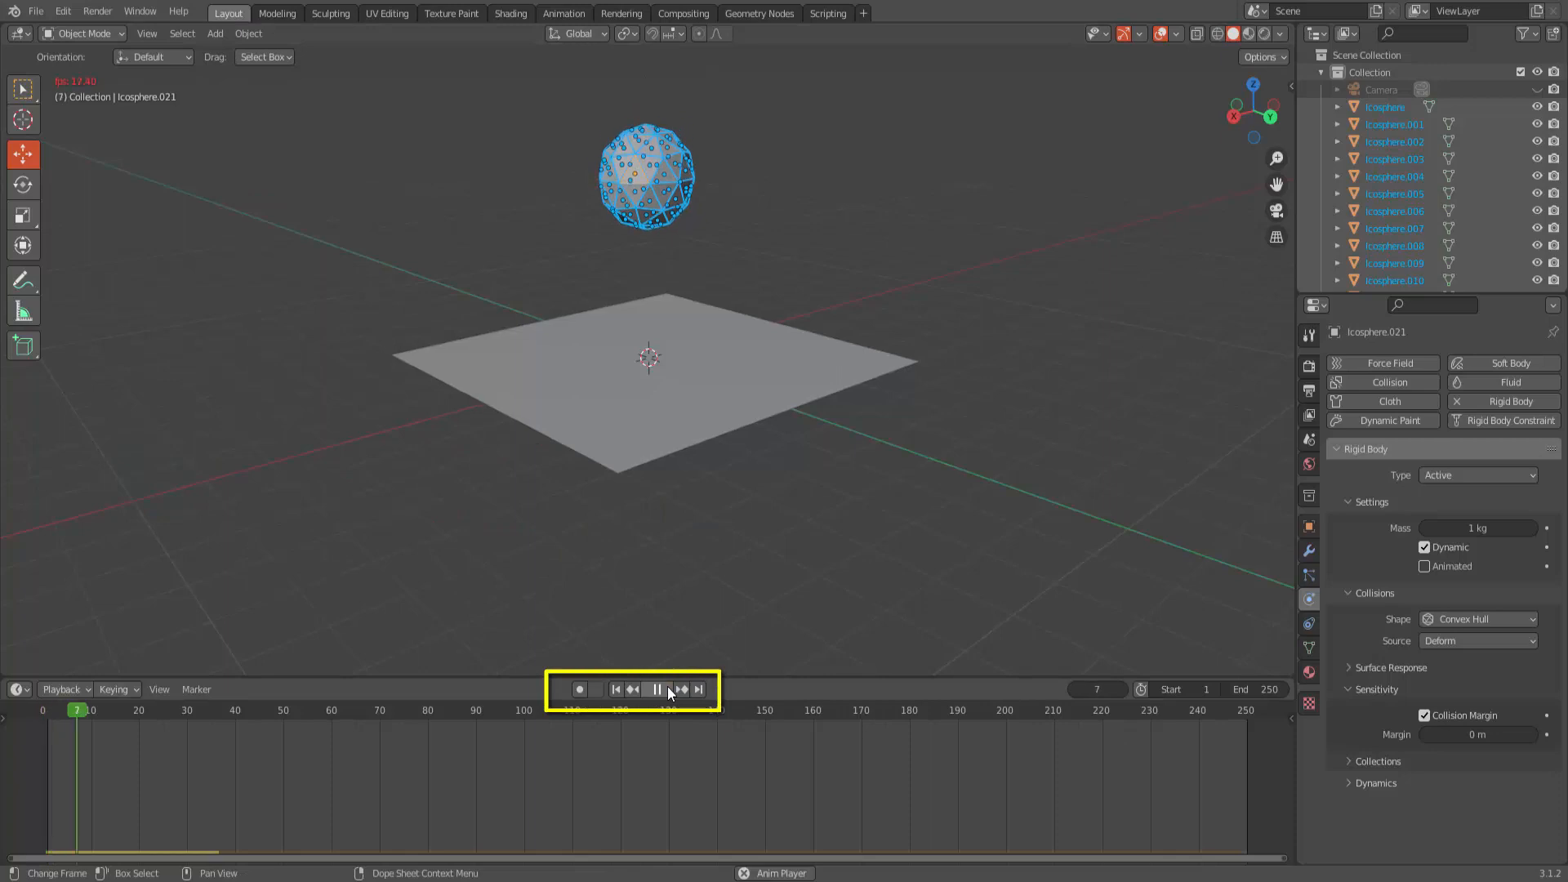
{"action": "left_click", "coordinate": [669, 690]}
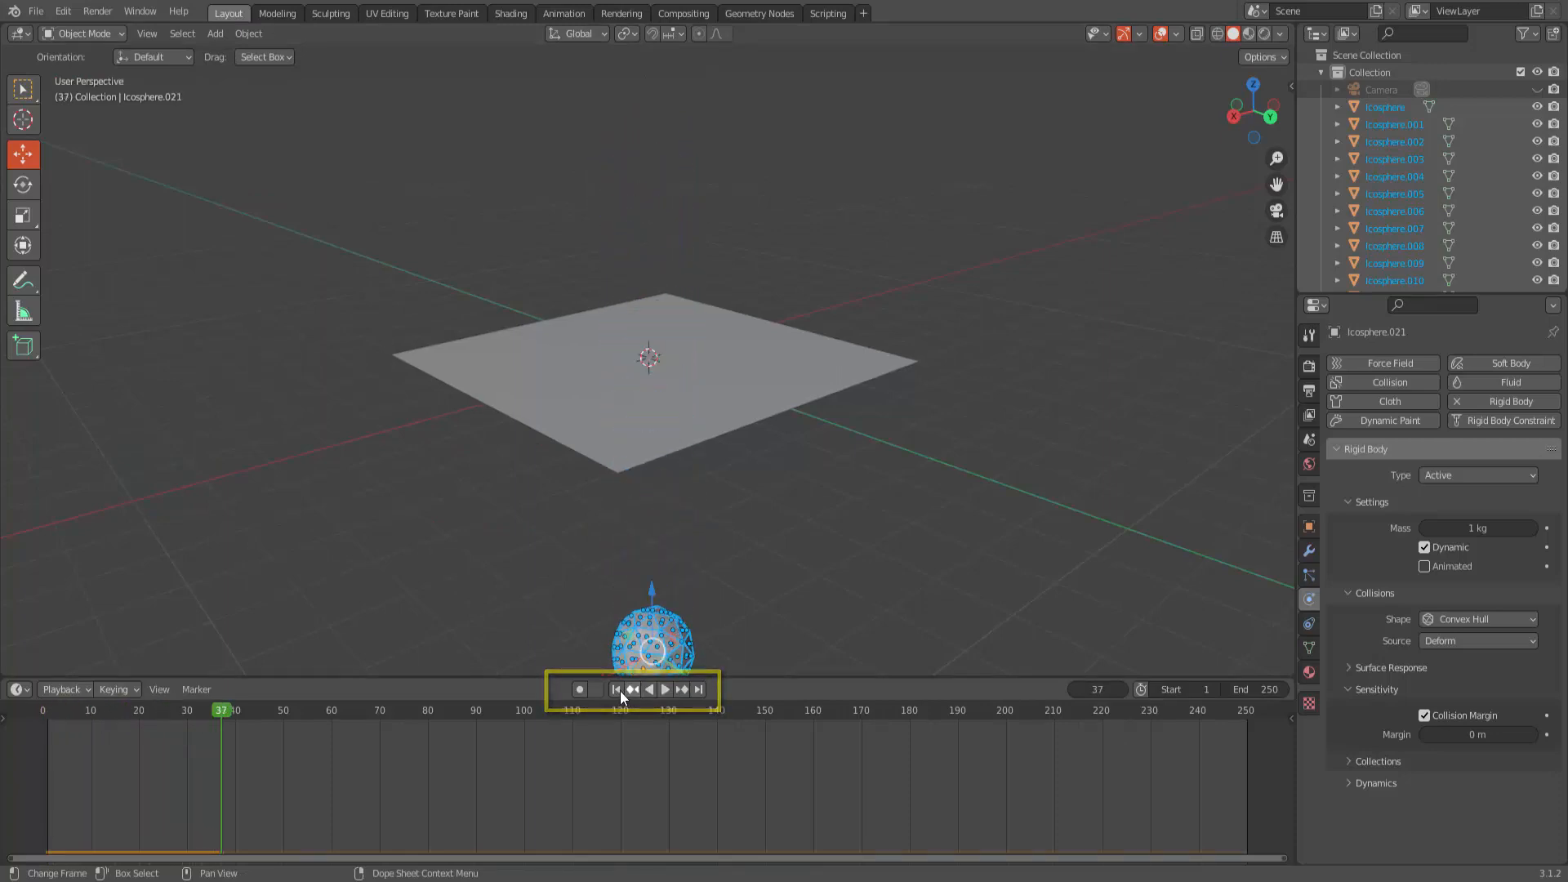
{"action": "left_click", "coordinate": [617, 689]}
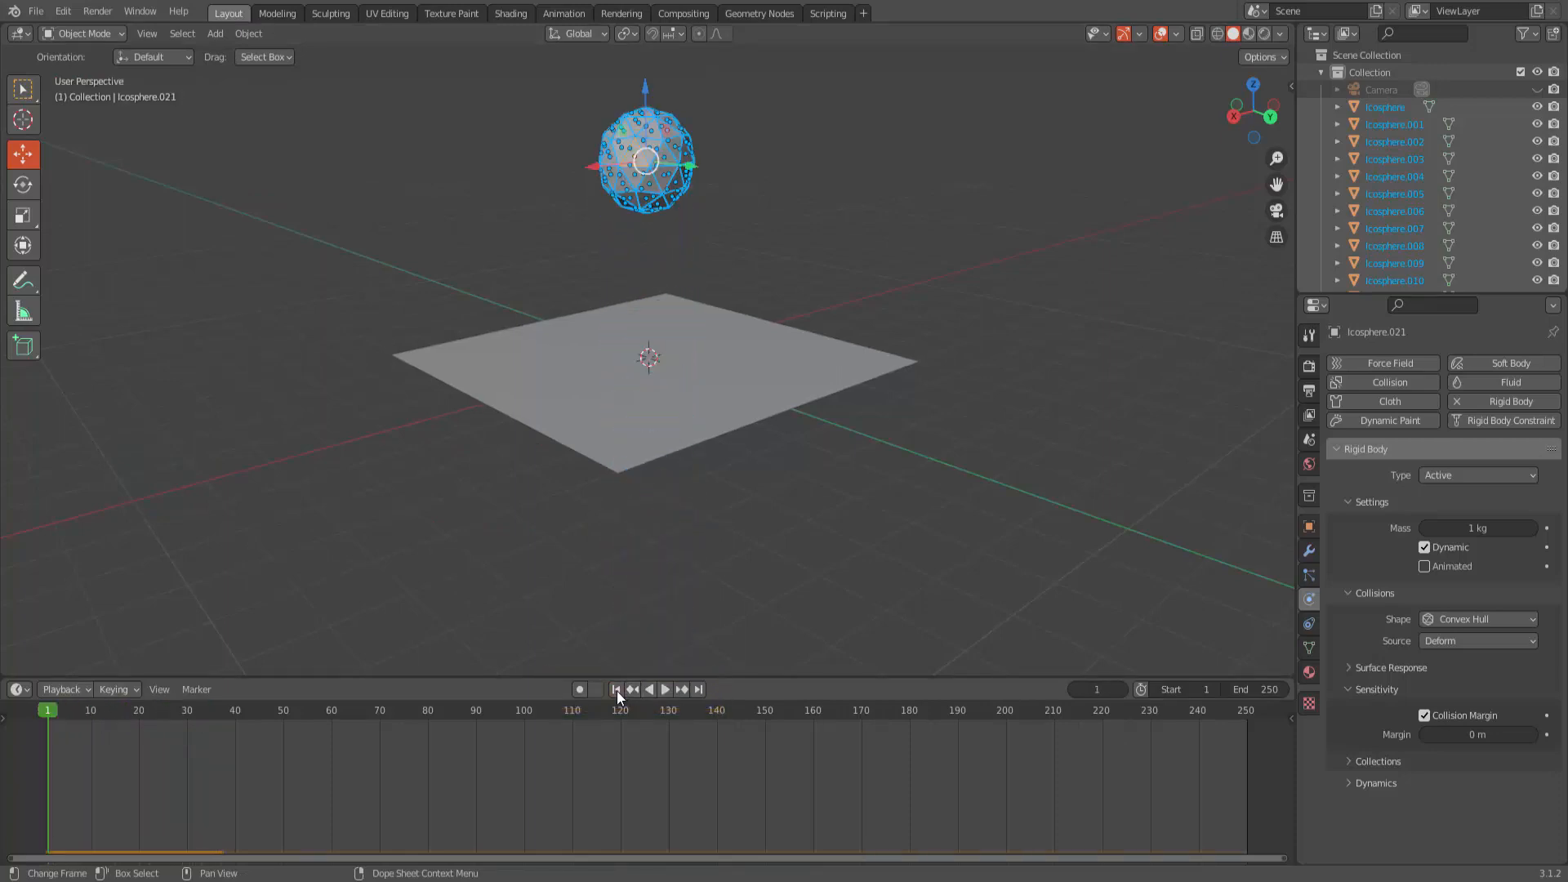
Add Rigid Body physics to the plane and set its type to Passive.
{"action": "left_click", "coordinate": [727, 366]}
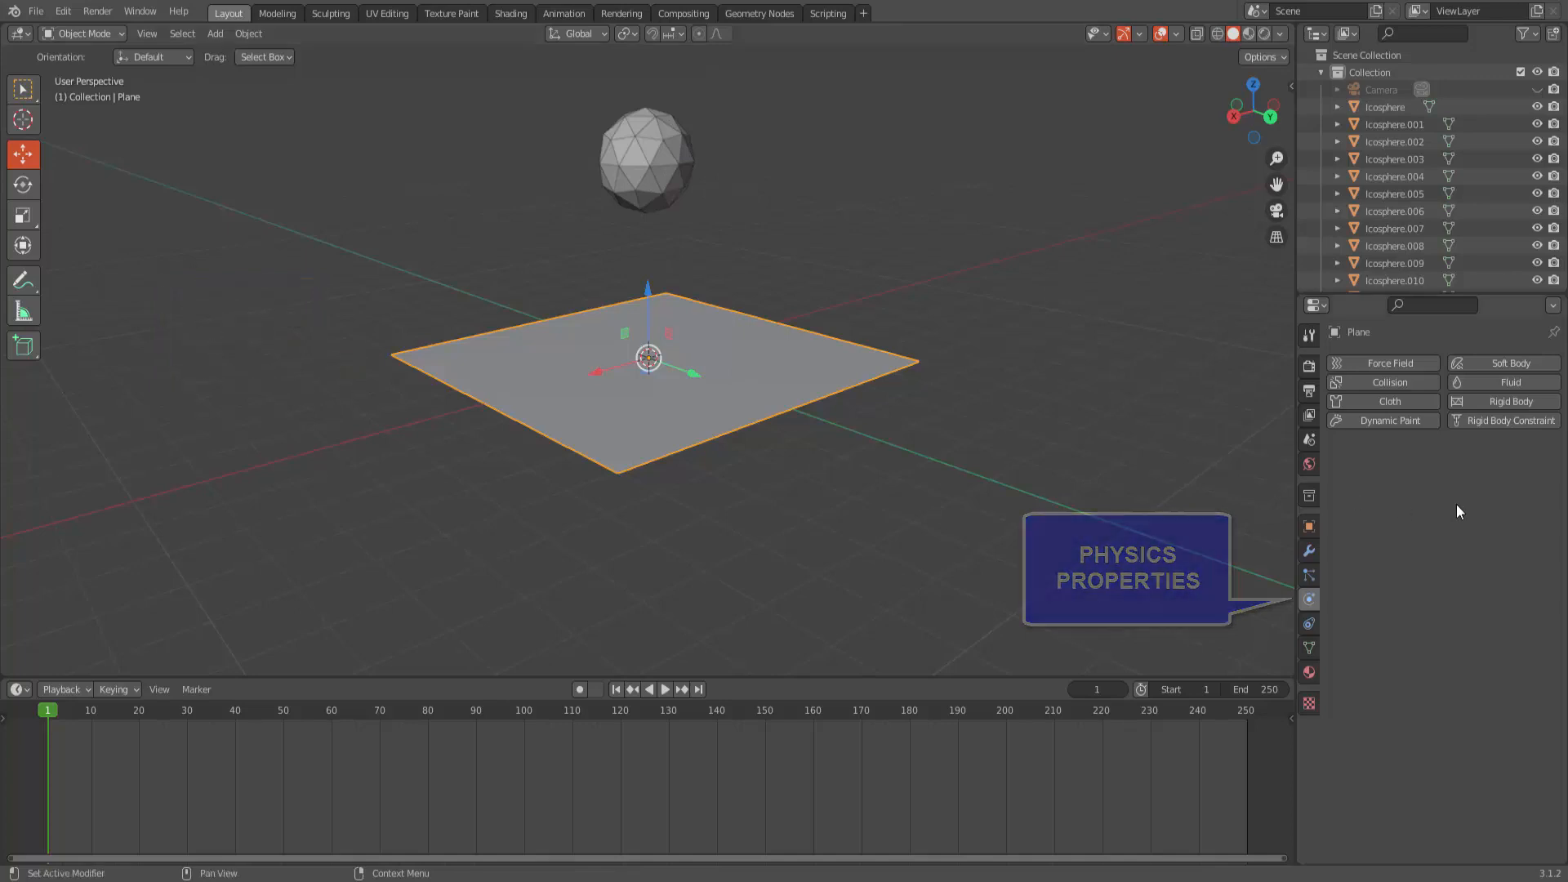
{"action": "left_click", "coordinate": [1496, 400]}
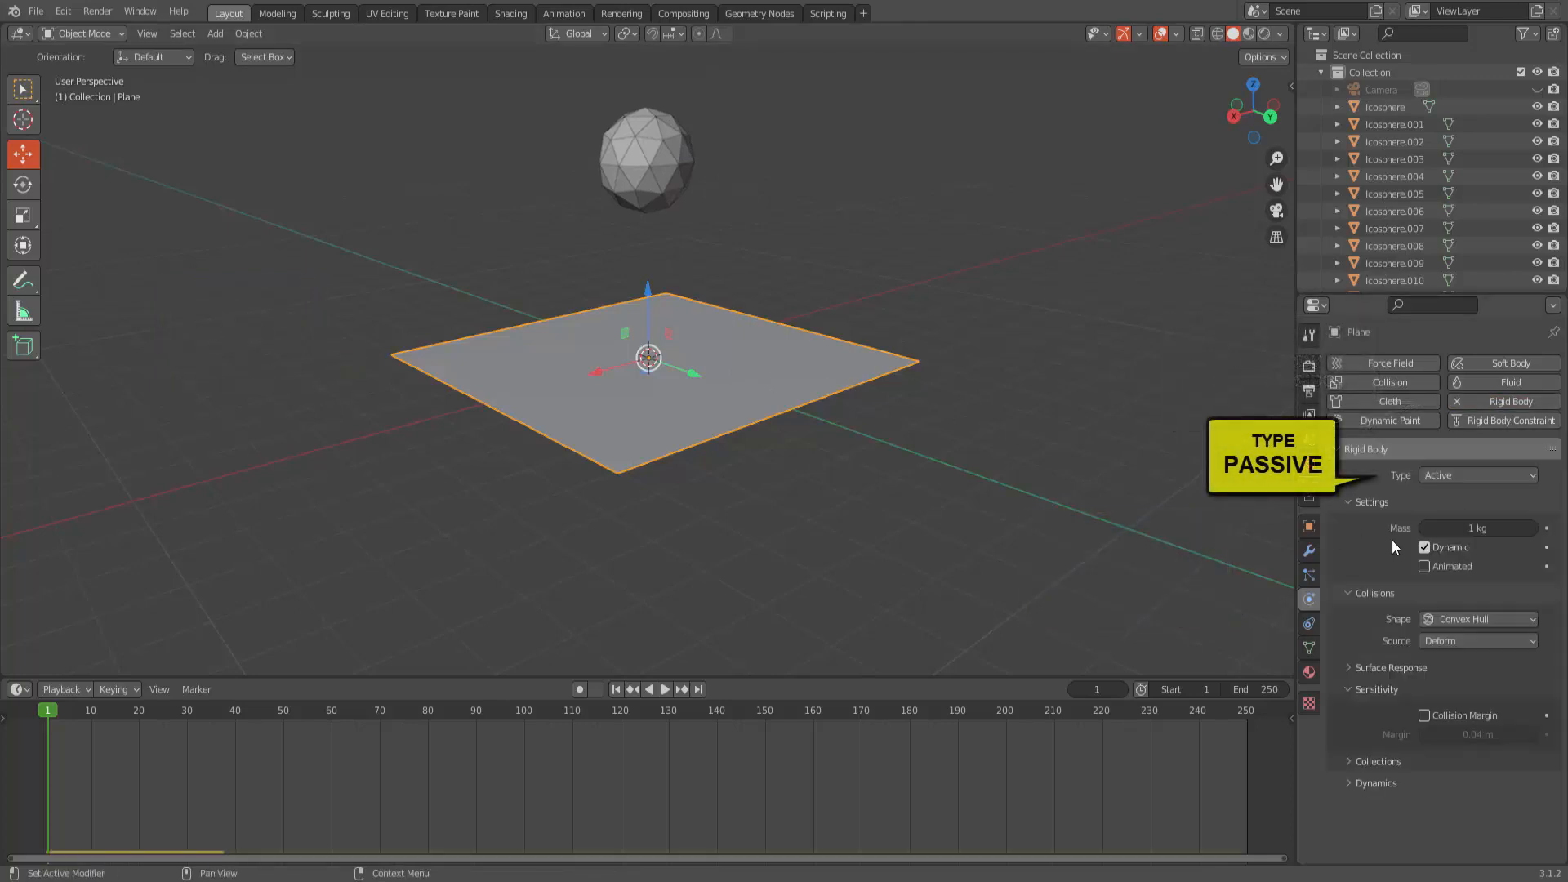
{"action": "left_click", "coordinate": [1436, 477]}
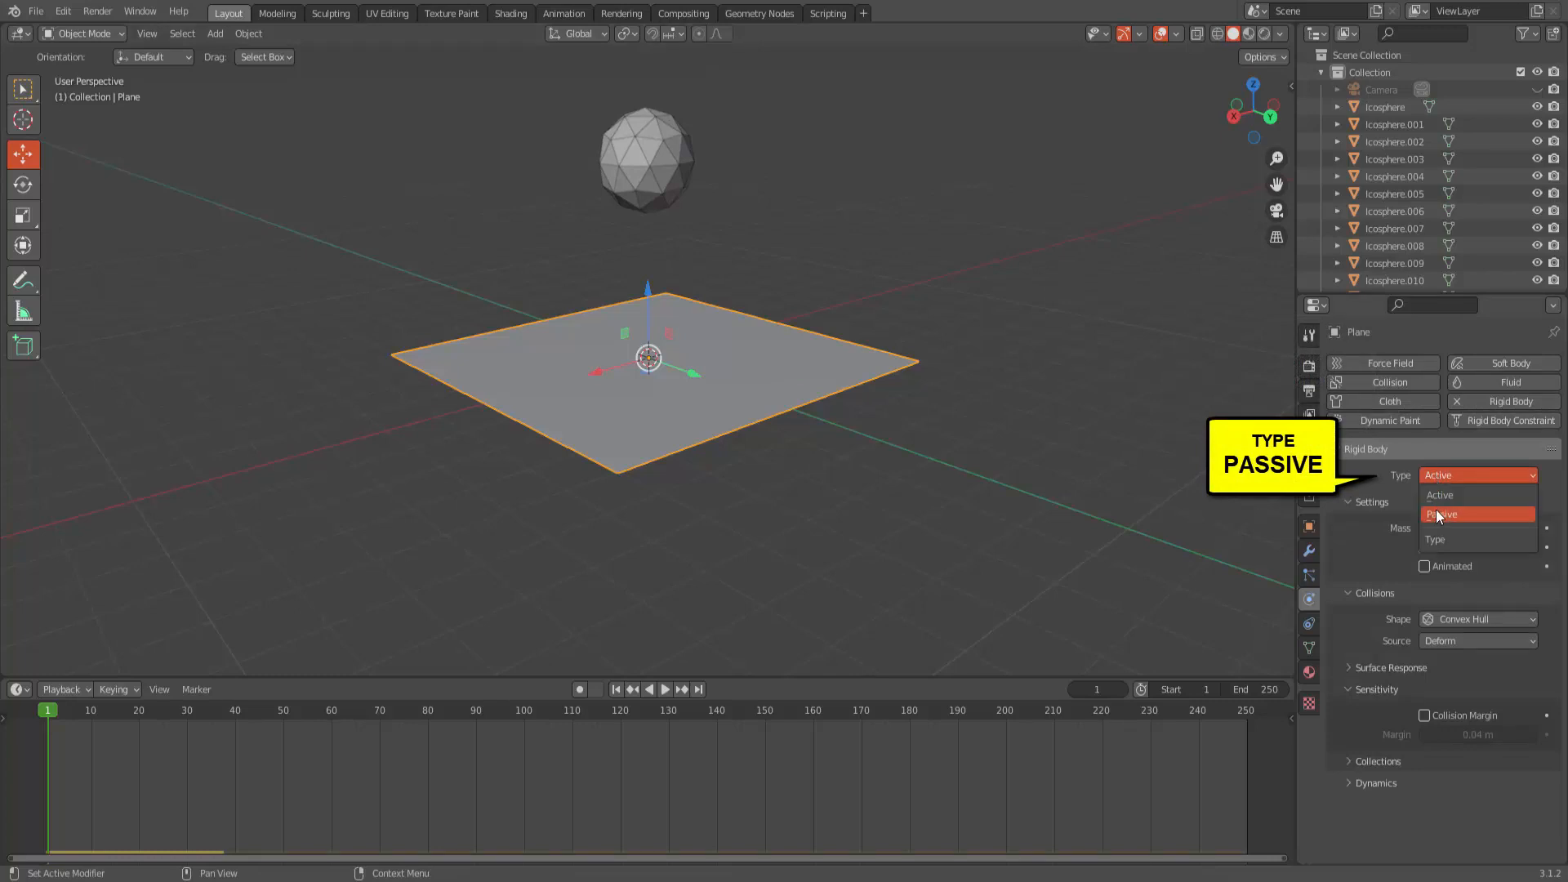
{"action": "left_click", "coordinate": [1436, 511]}
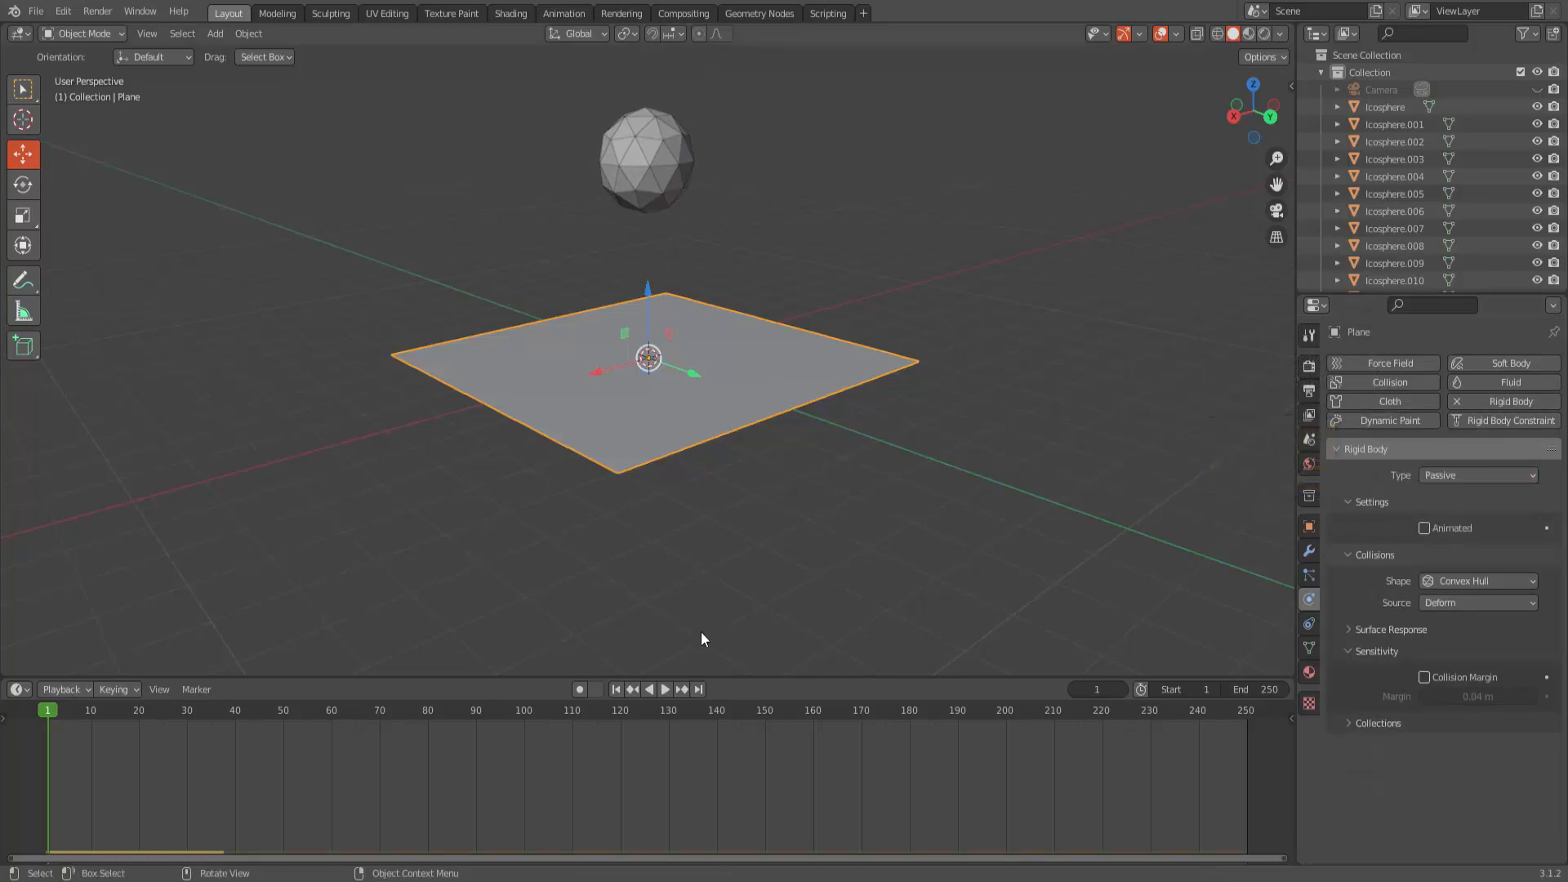
Play the simulation to check how the sphere's pieces collide with the passive plane, then return to frame 1.
{"action": "left_click", "coordinate": [664, 689]}
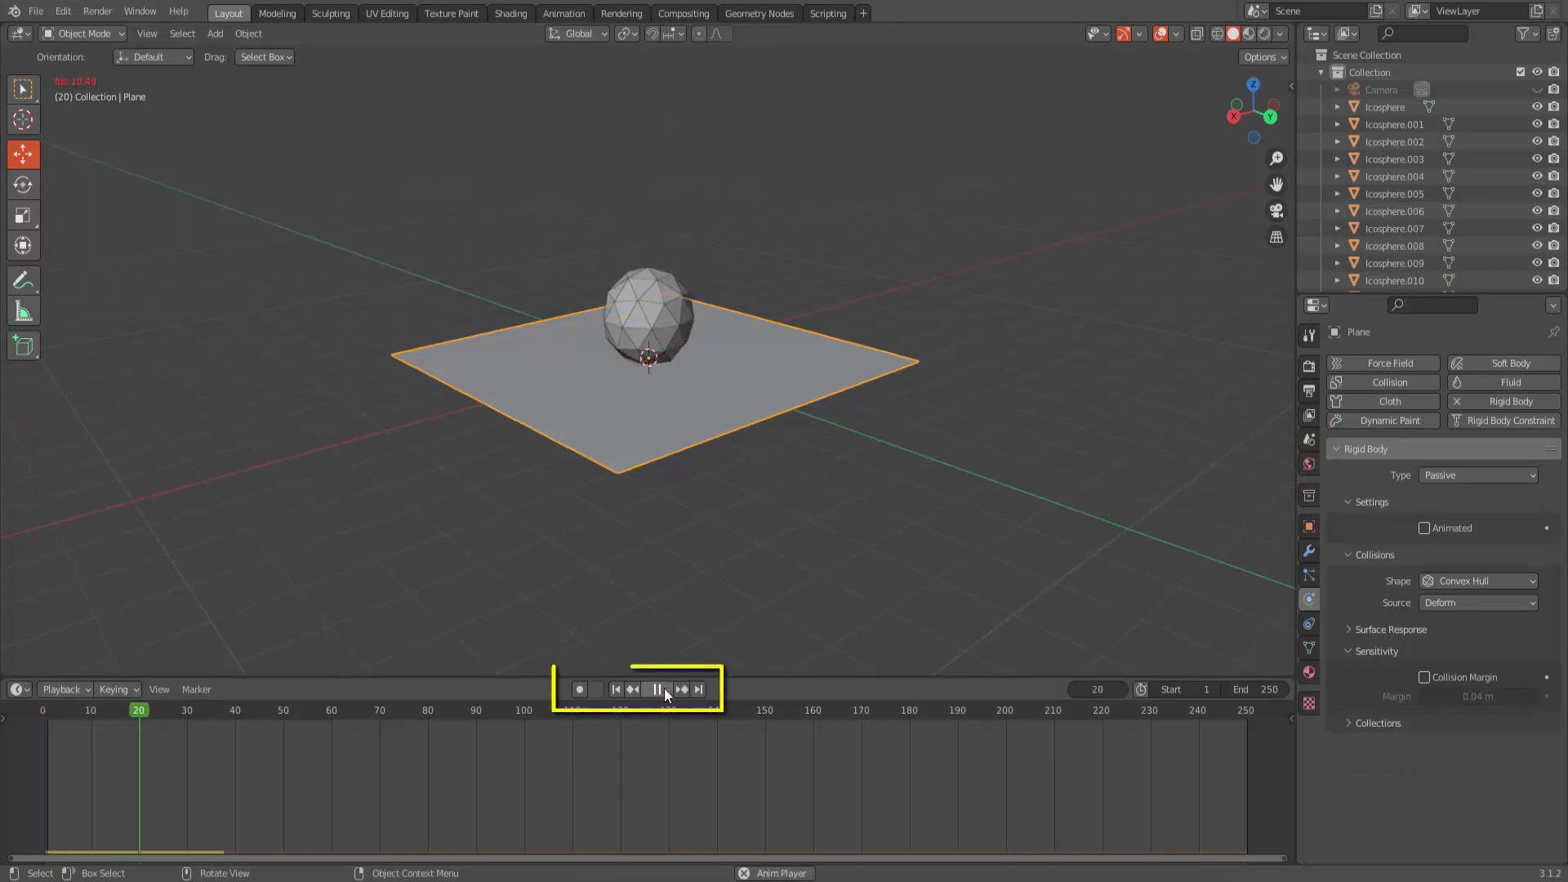
{"action": "left_click", "coordinate": [665, 689]}
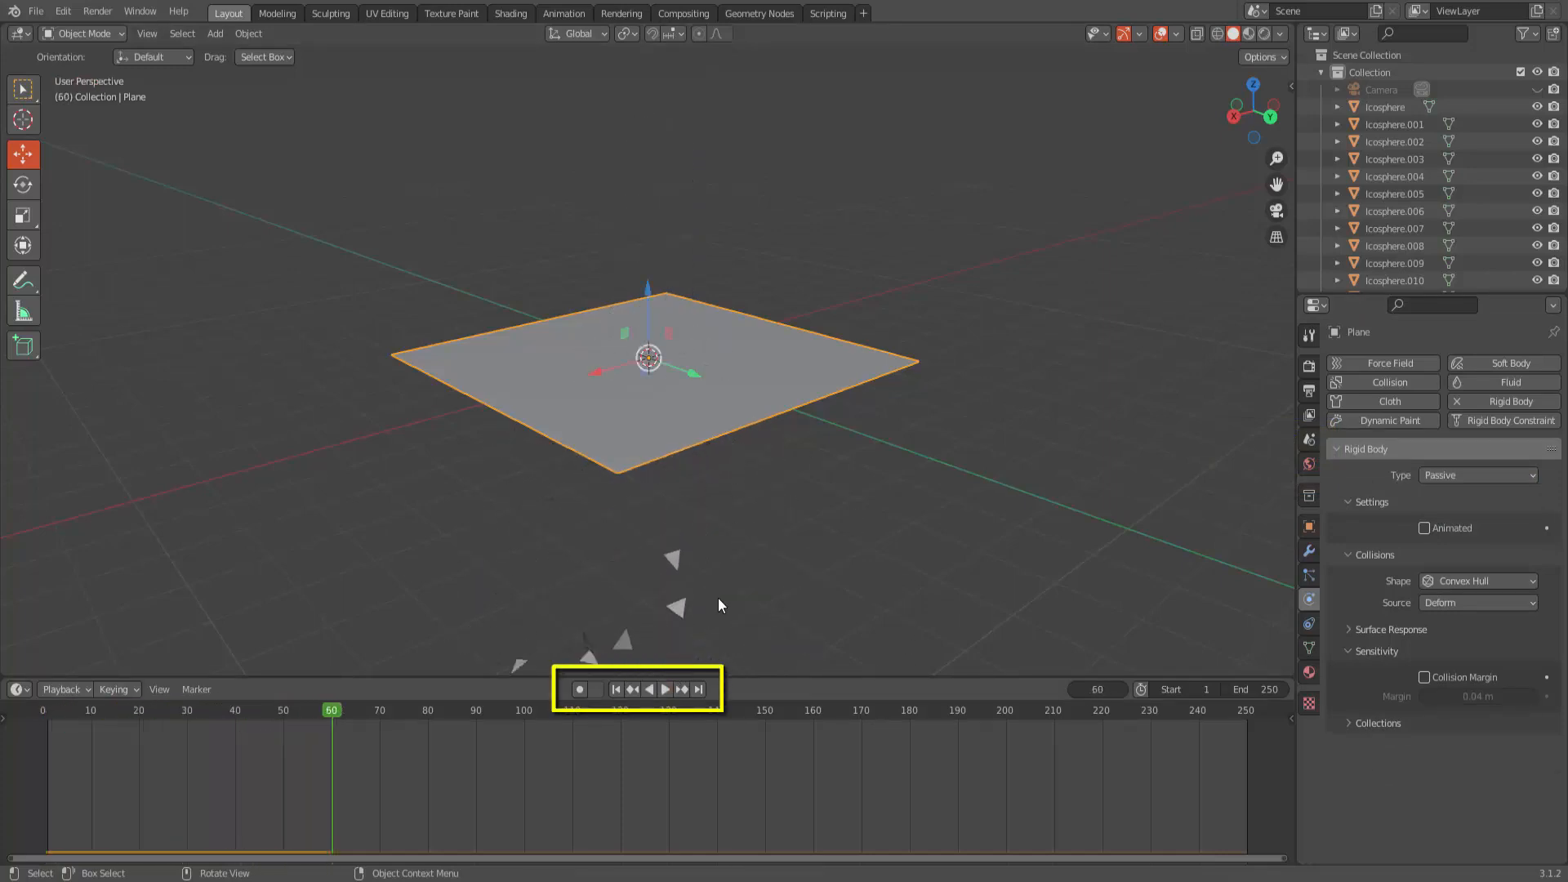
{"action": "left_click", "coordinate": [617, 690]}
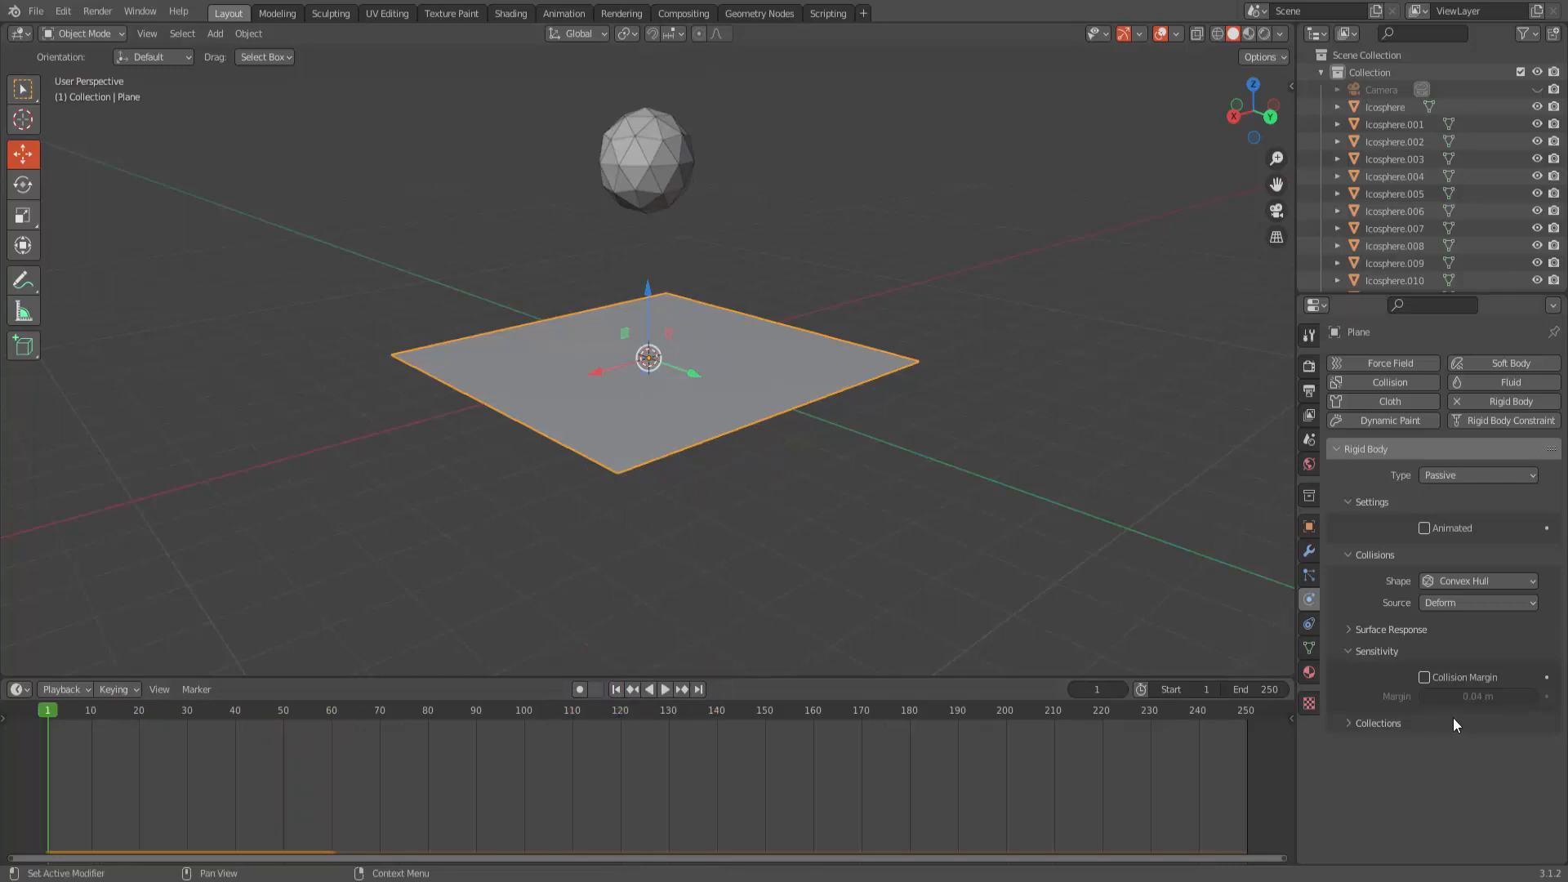
Enable the plane's rigid body collision margin and play the simulation to check how the pieces land on it.
{"action": "left_click", "coordinate": [1424, 677]}
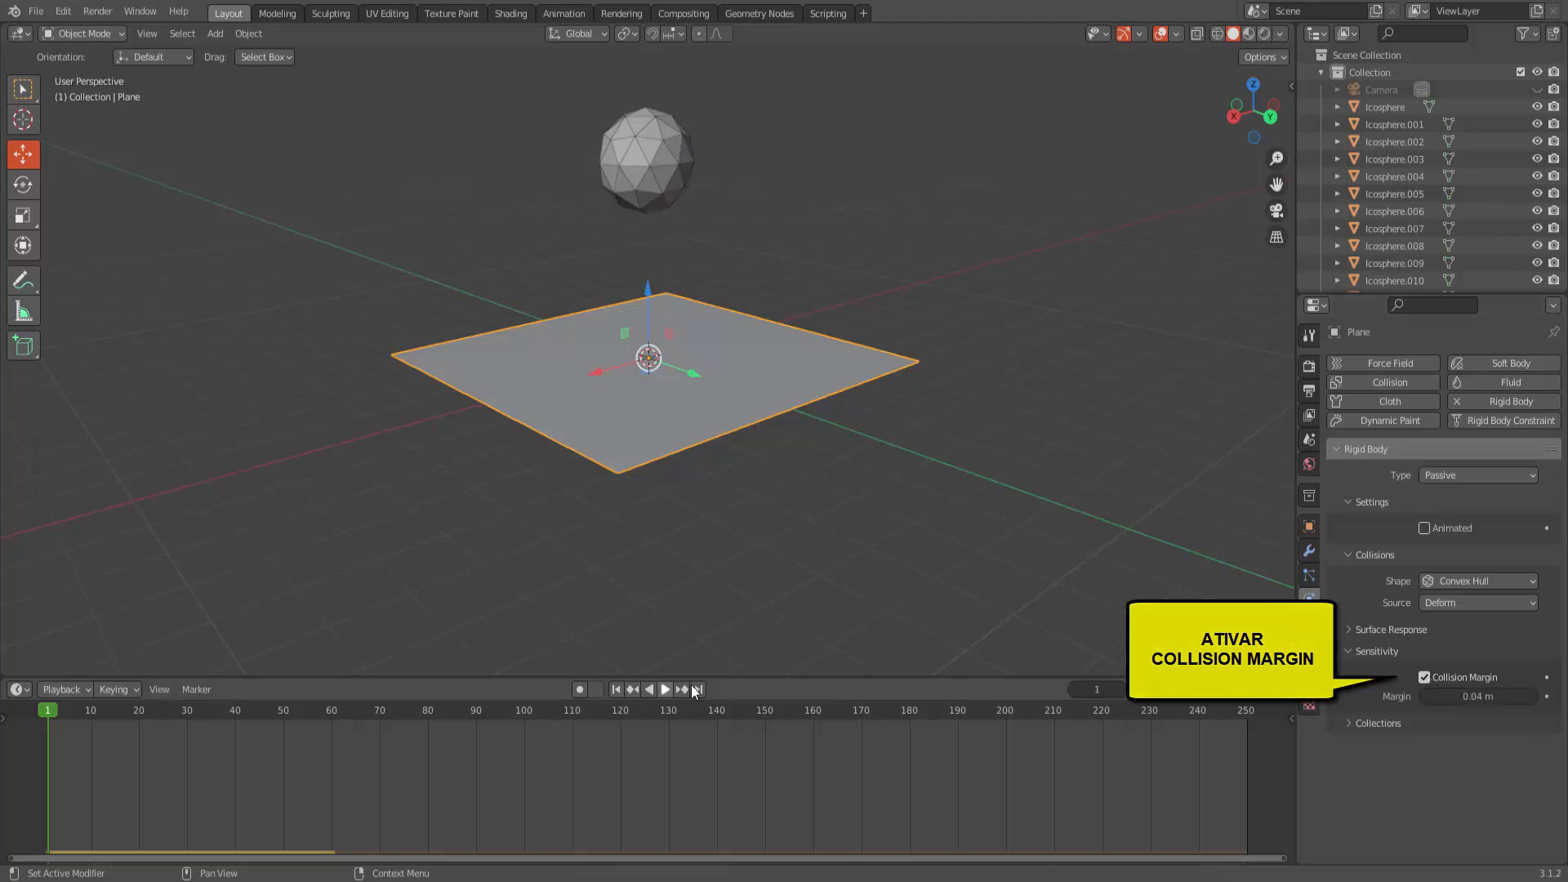
{"action": "left_click", "coordinate": [665, 689]}
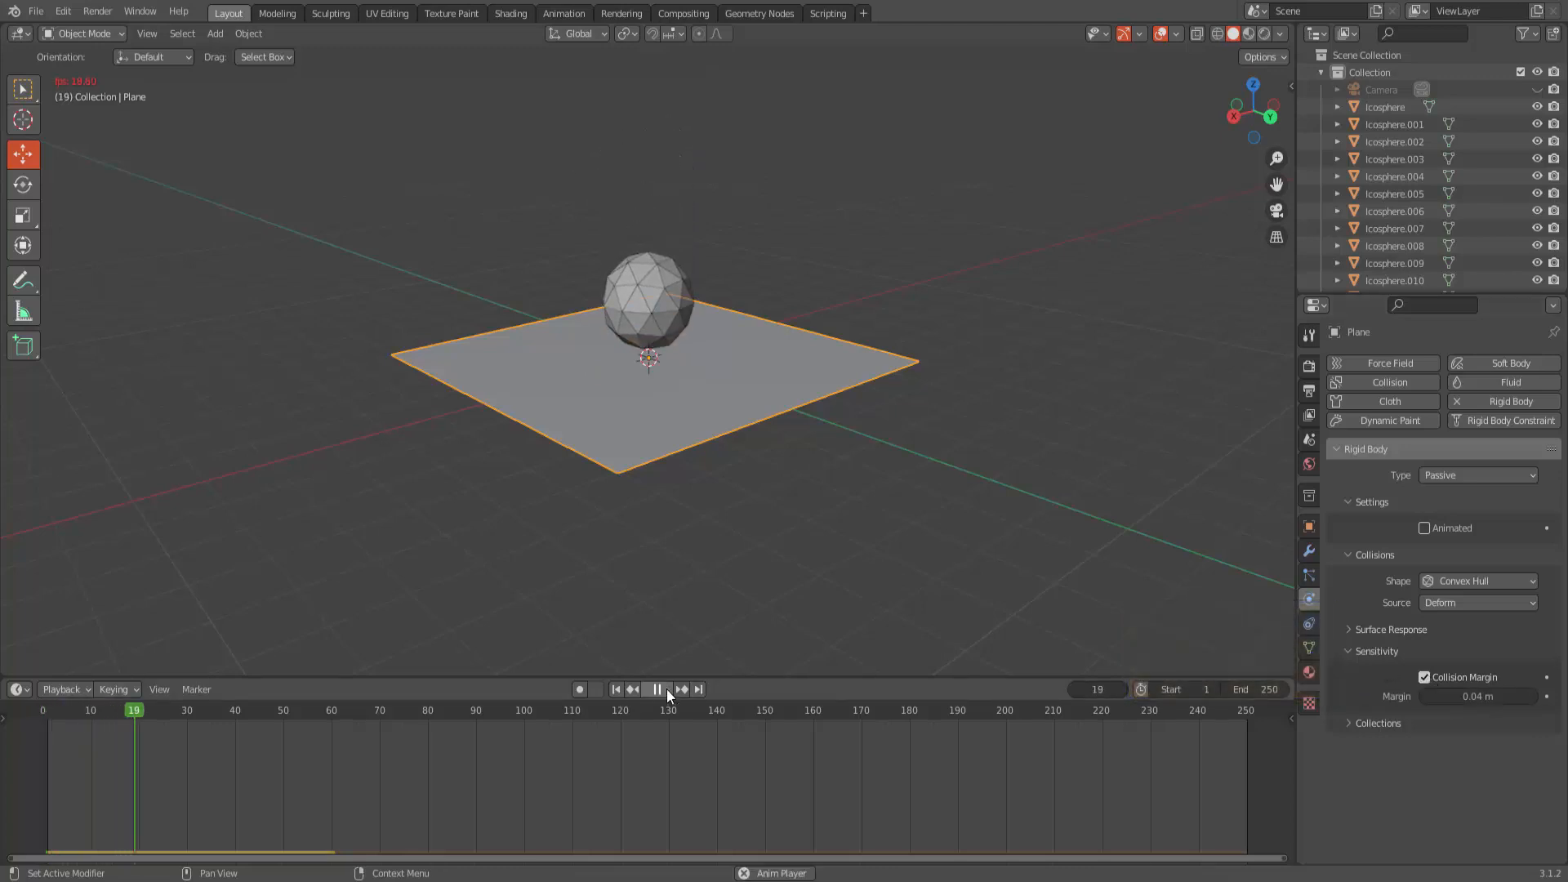
{"action": "left_click", "coordinate": [667, 688]}
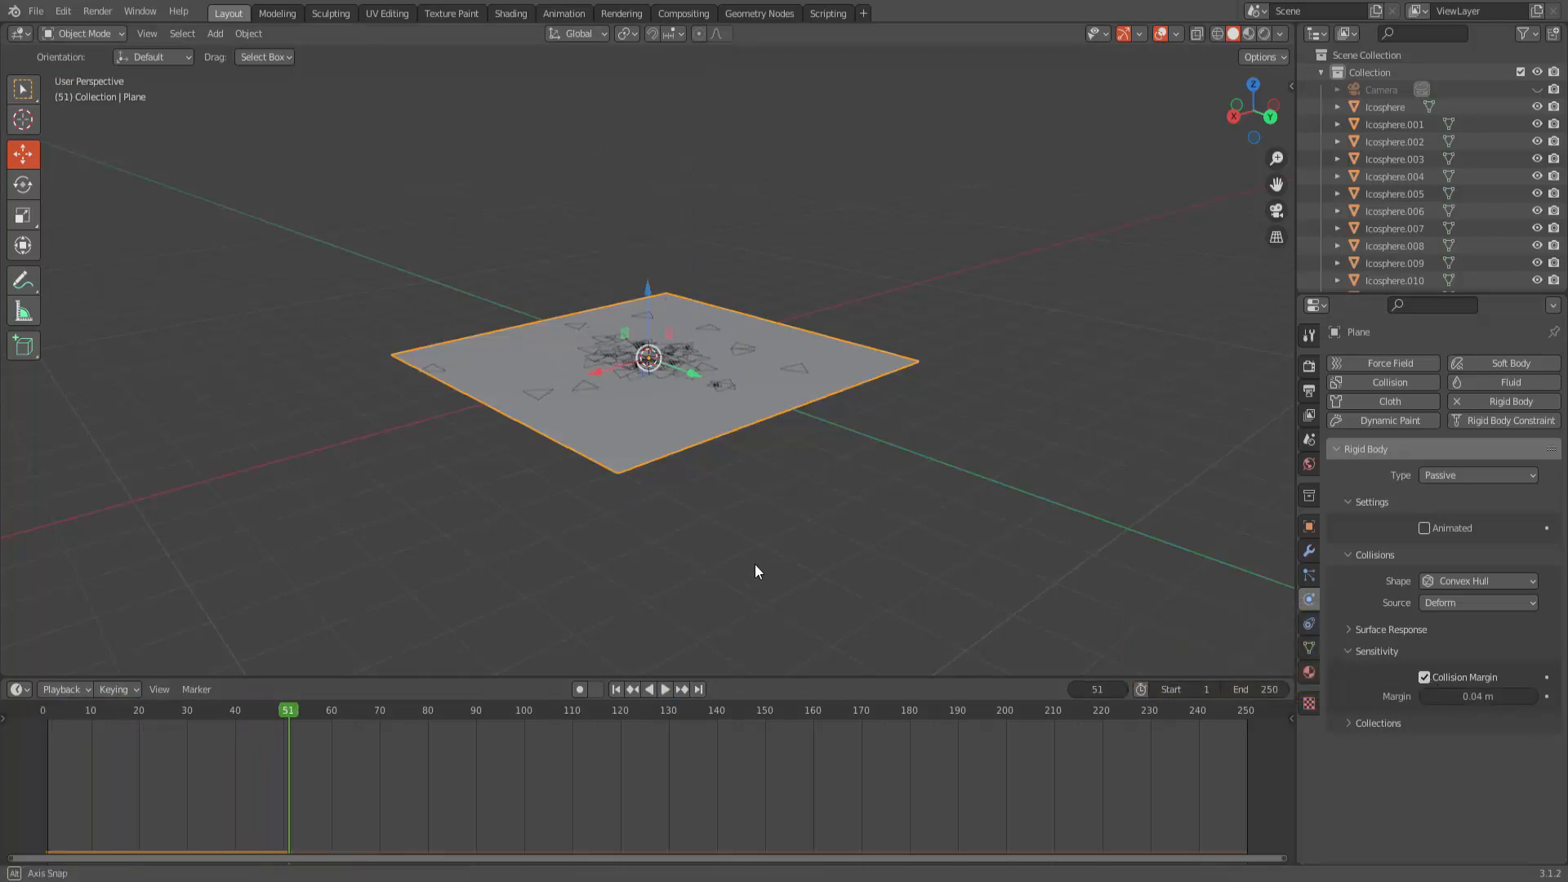
{"action": "middle_click_drag", "start_coordinate": [754, 563], "coordinate": [747, 588]}
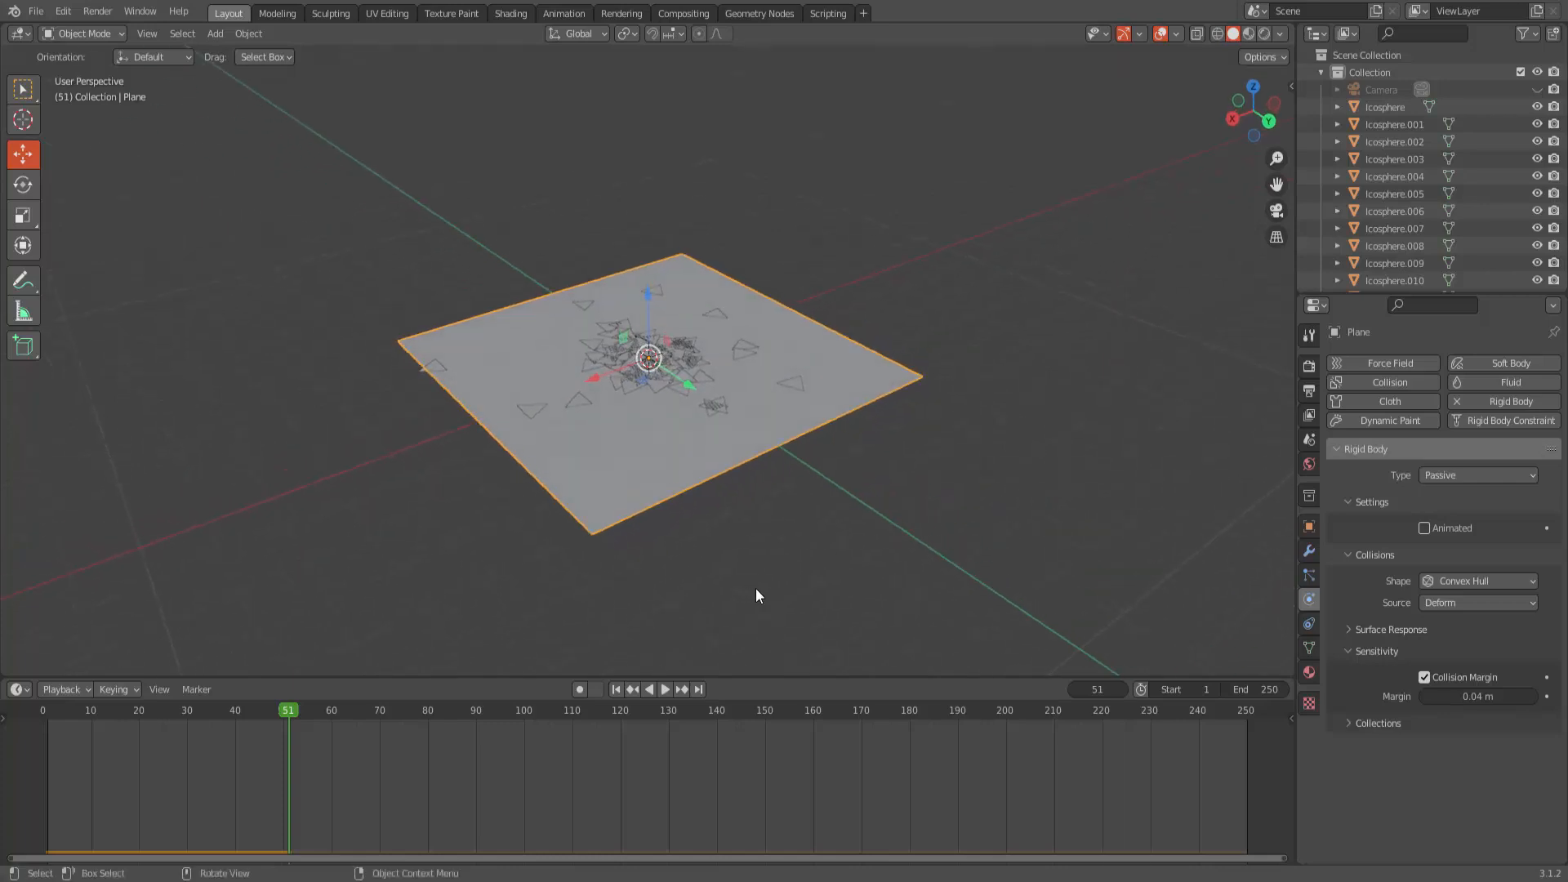
Set the plane's collision margin to 0.069 m and replay the simulation from frame 1 to check how the pieces scatter.
{"action": "left_click_drag", "start_coordinate": [1474, 696], "coordinate": [1508, 696]}
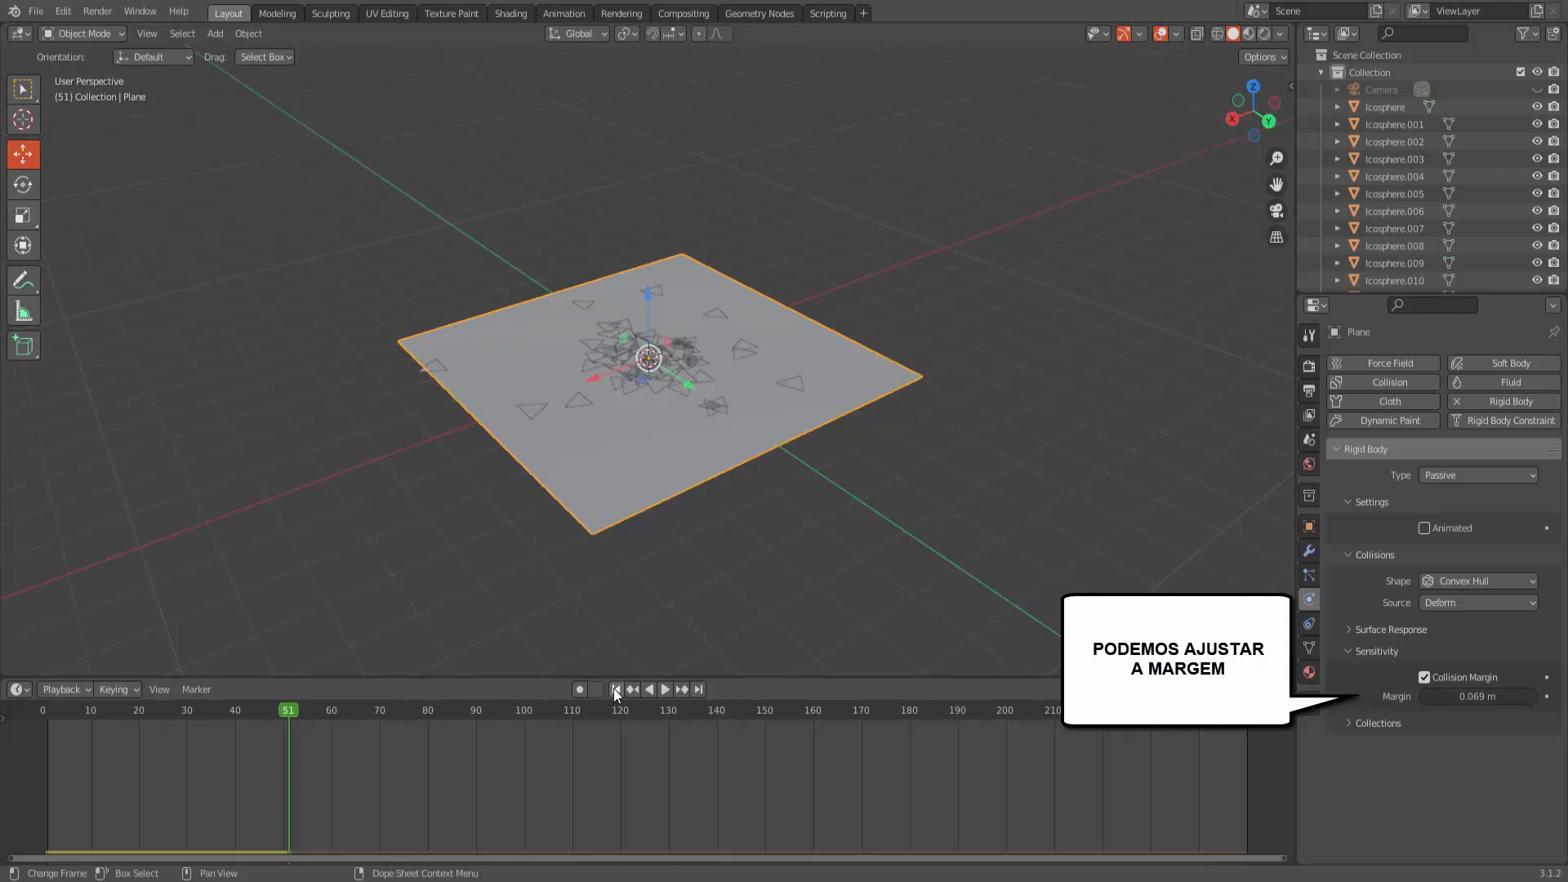
{"action": "left_click", "coordinate": [616, 690]}
{"action": "left_click", "coordinate": [667, 690]}
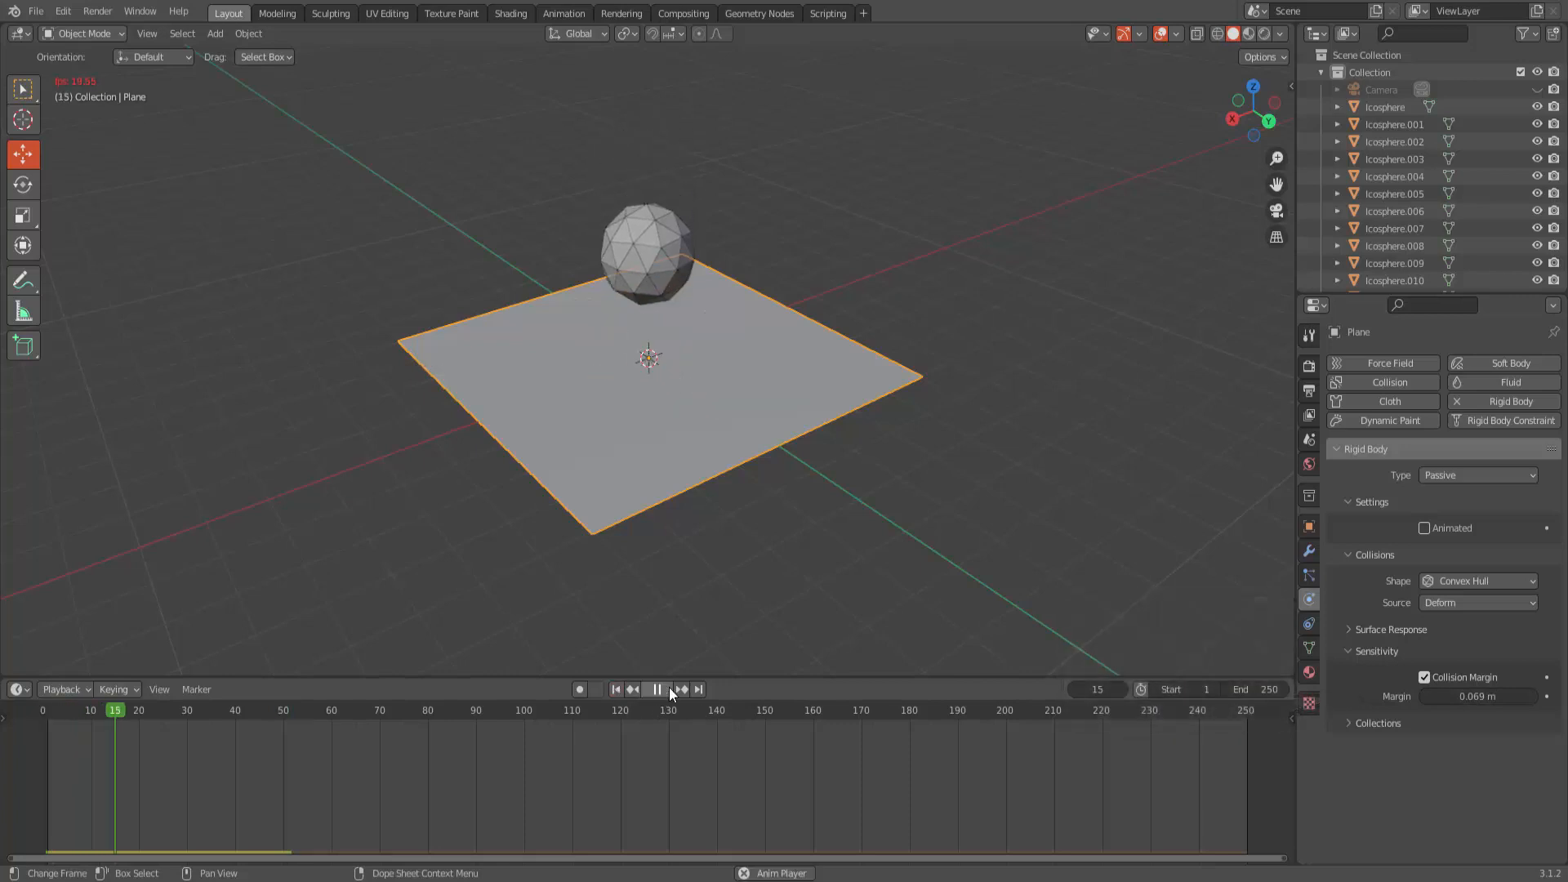
{"action": "left_click", "coordinate": [671, 693]}
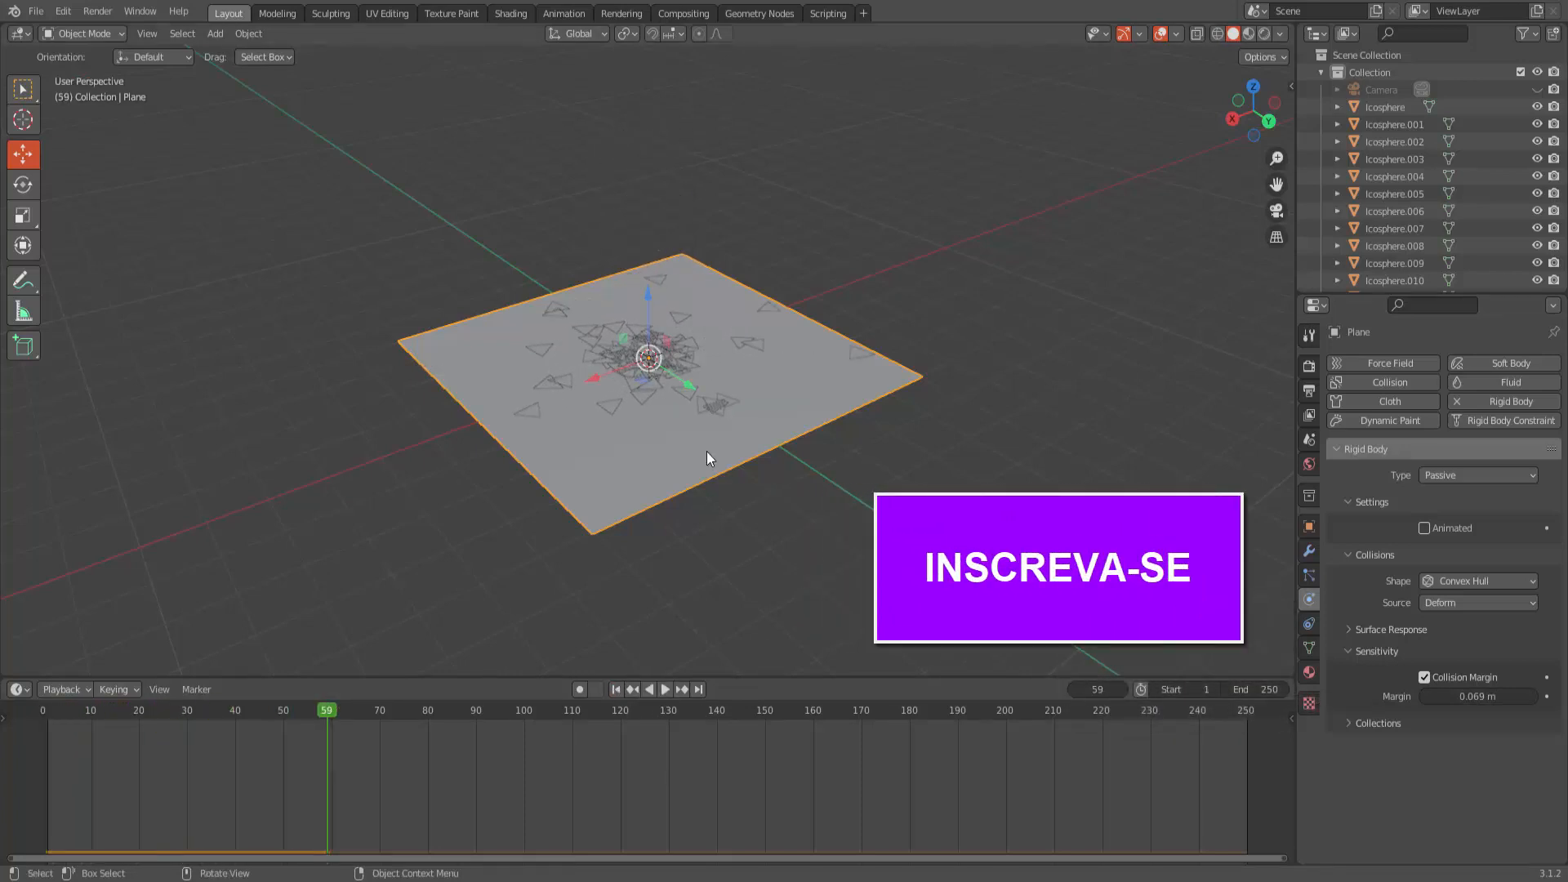
{"action": "middle_click_drag", "start_coordinate": [815, 555], "coordinate": [825, 530]}
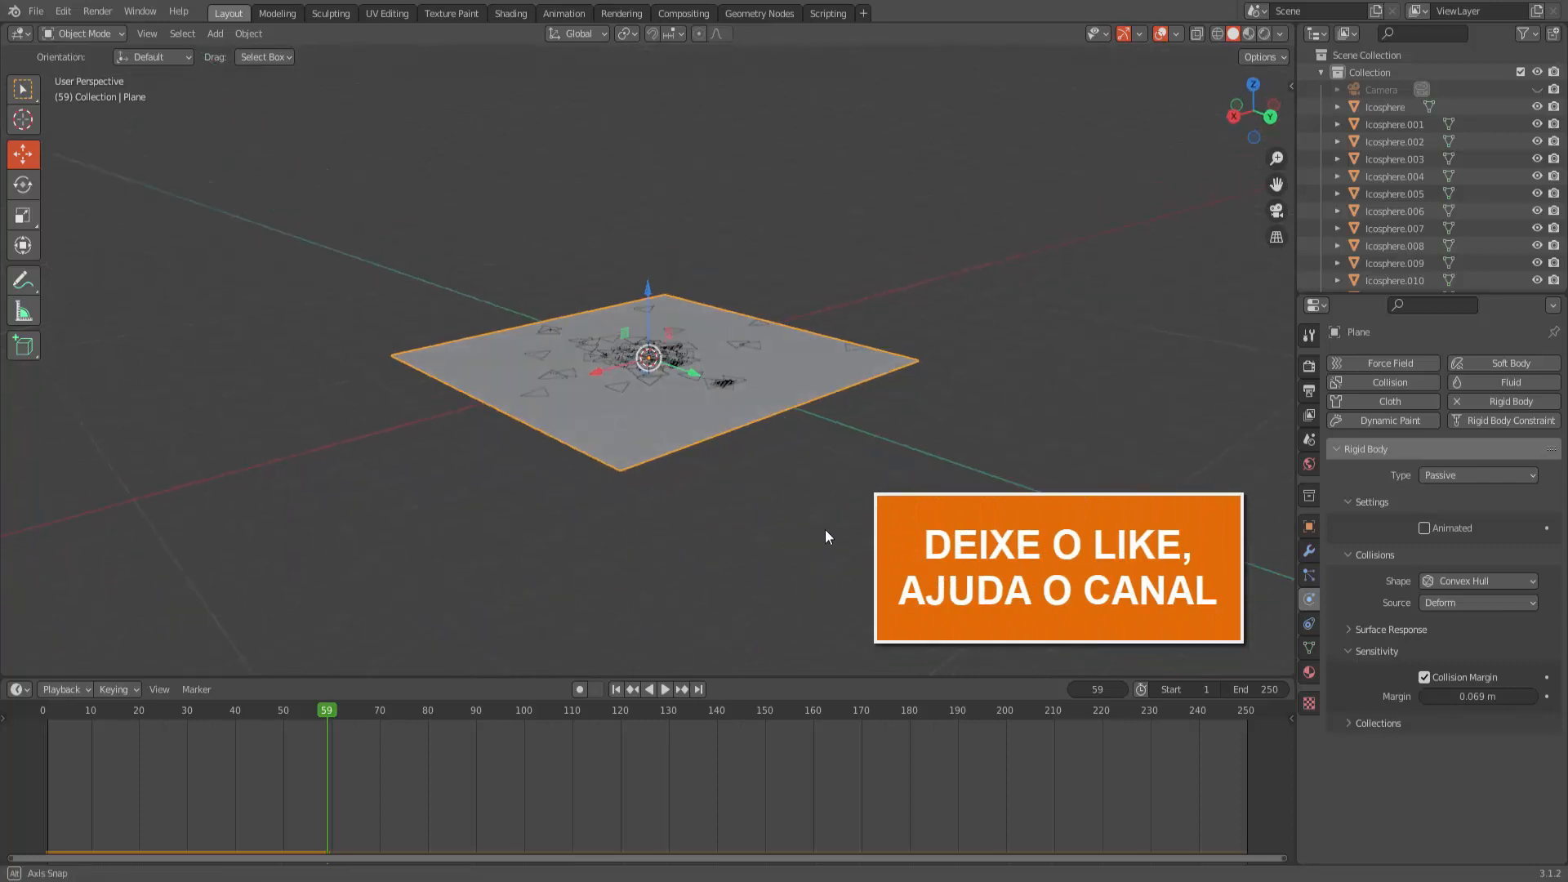